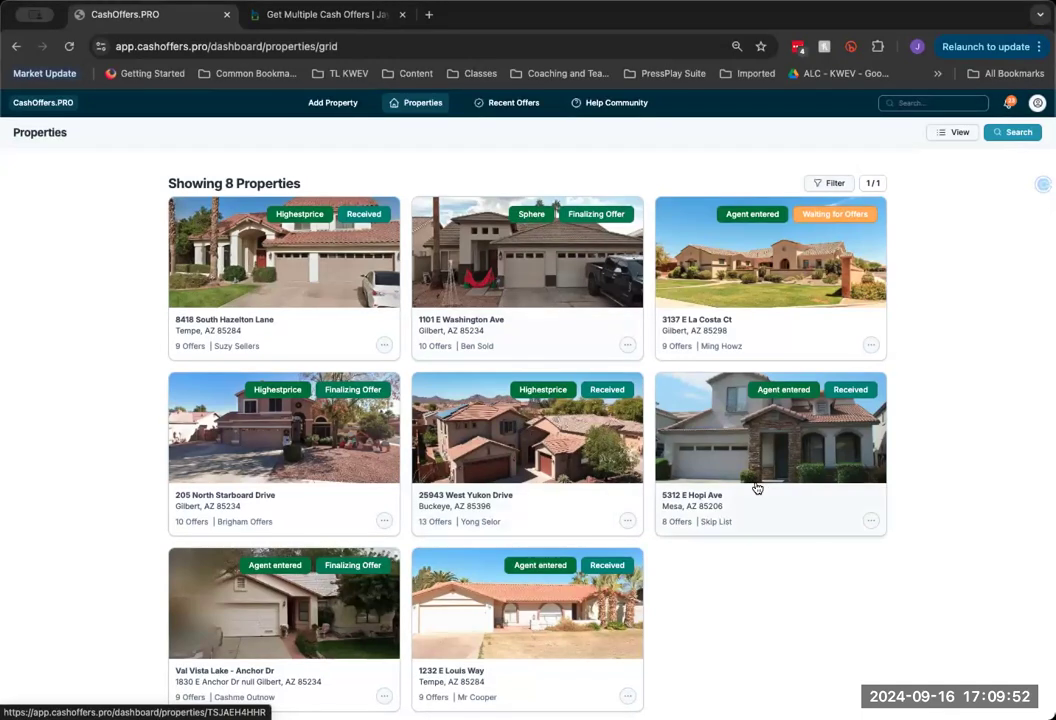
pyautogui.click(770, 449)
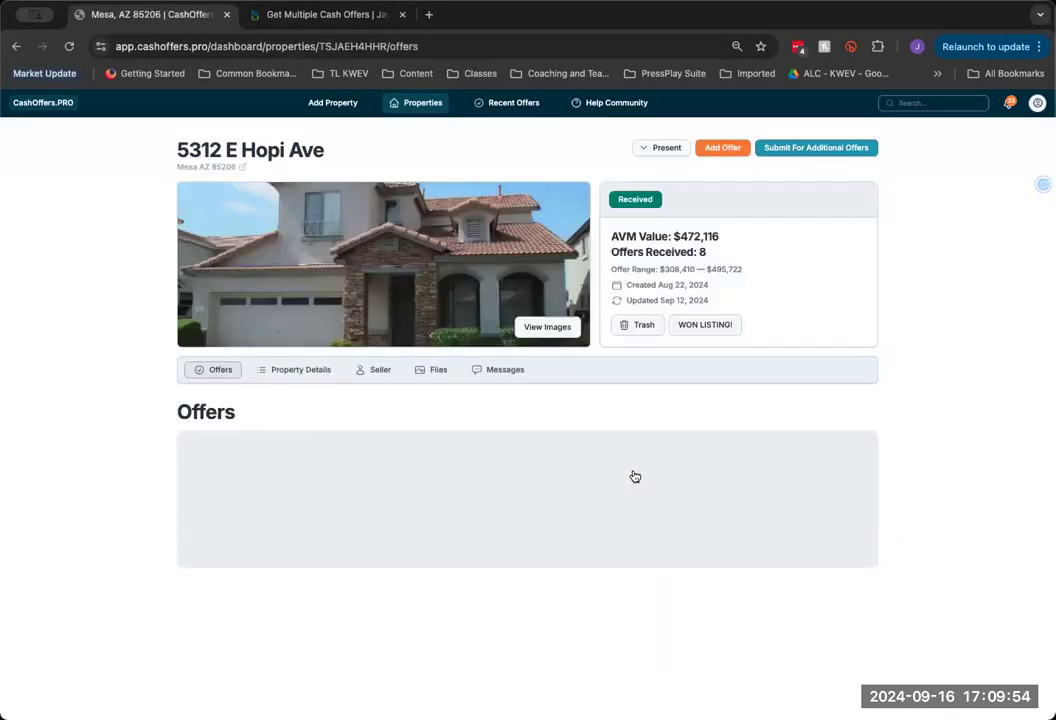
pyautogui.click(313, 377)
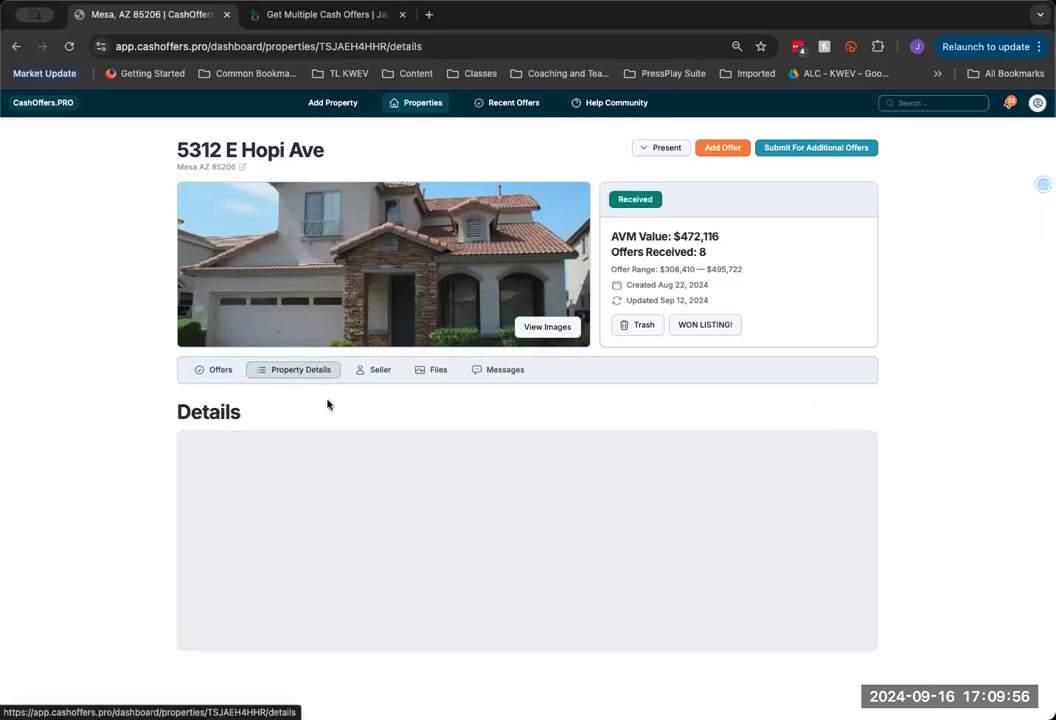
pyautogui.scroll(-1, 607, 470)
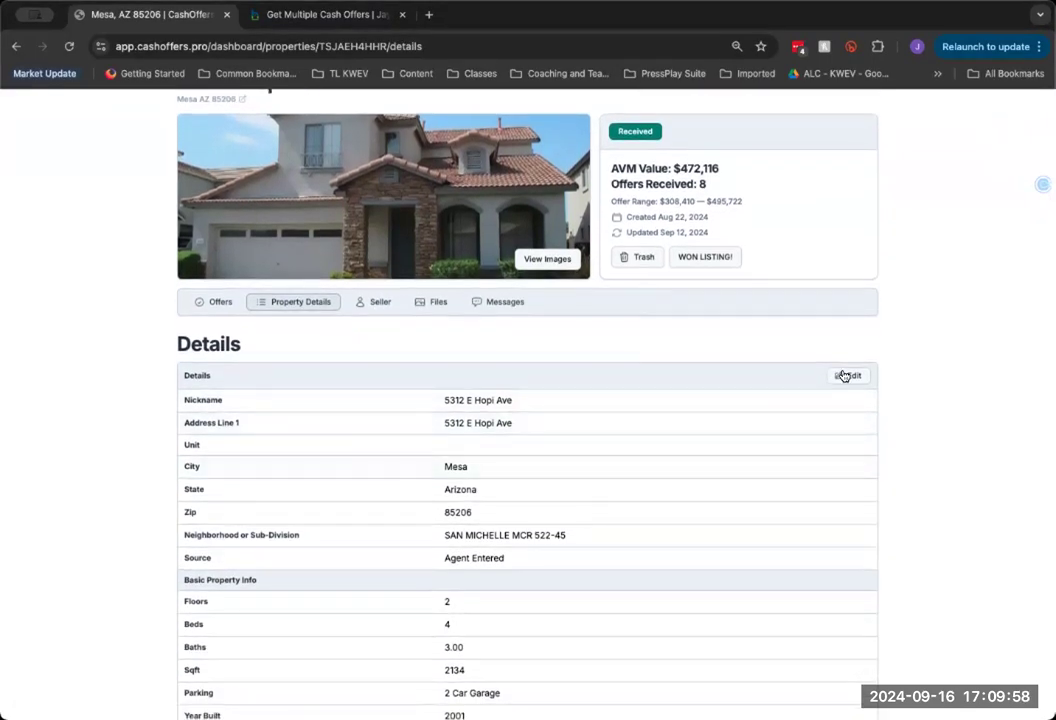
pyautogui.click(845, 376)
pyautogui.scroll(-2, 580, 485)
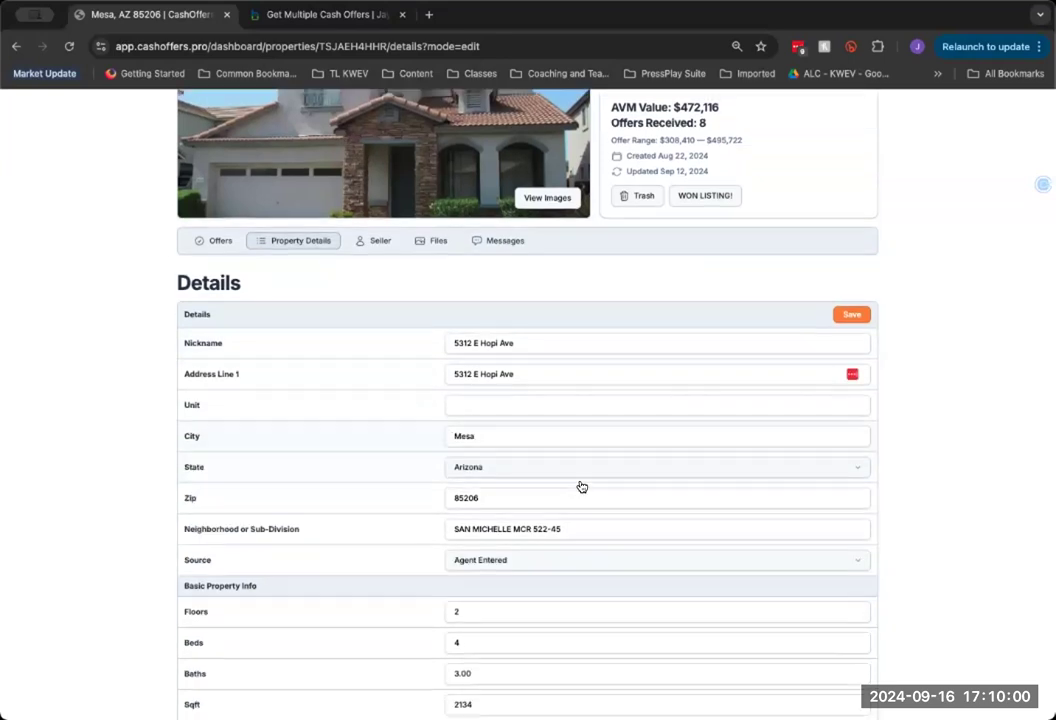
# Change the Source to FSBO, save, and return to the properties list
pyautogui.doubleClick(190, 520)
pyautogui.click(610, 531)
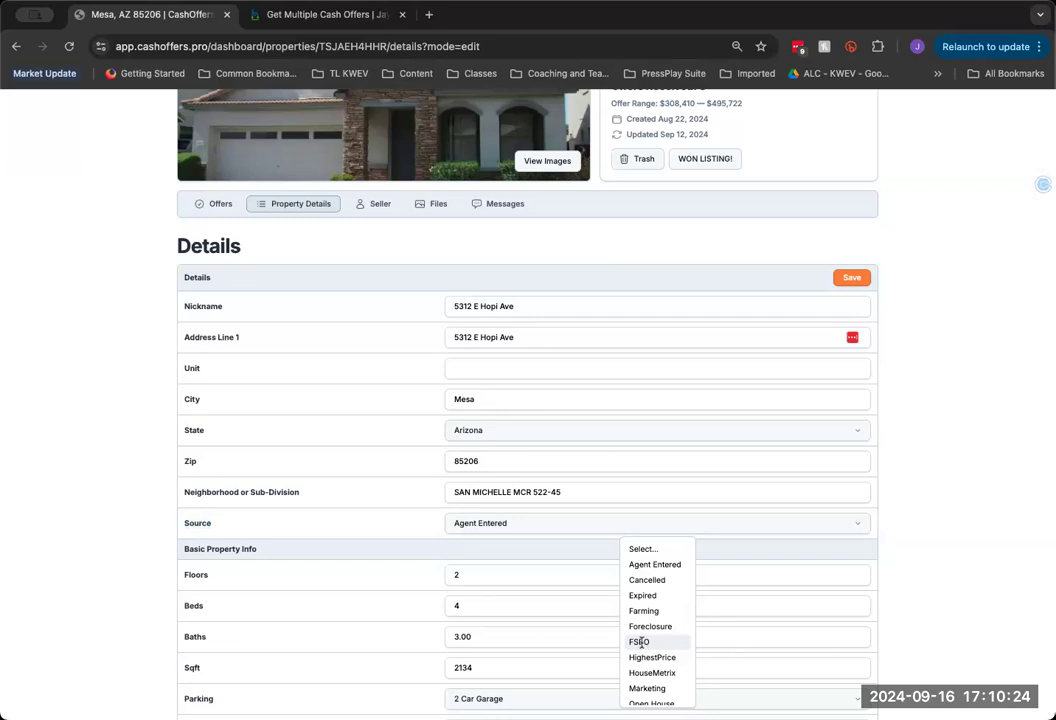
pyautogui.click(640, 643)
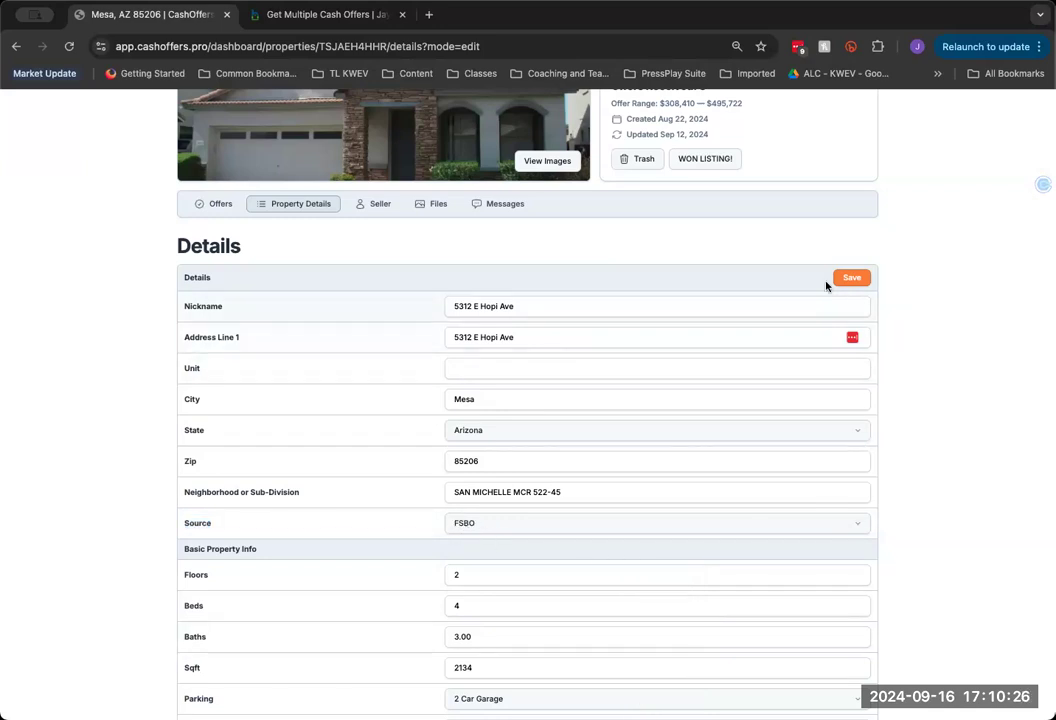
pyautogui.click(850, 277)
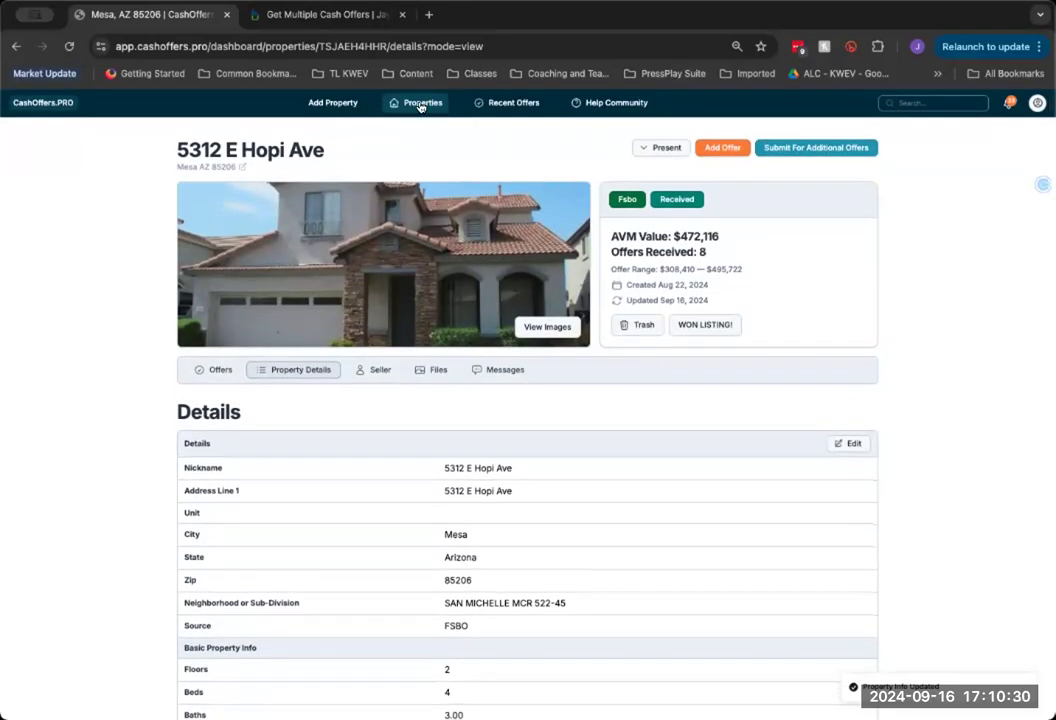
pyautogui.click(420, 103)
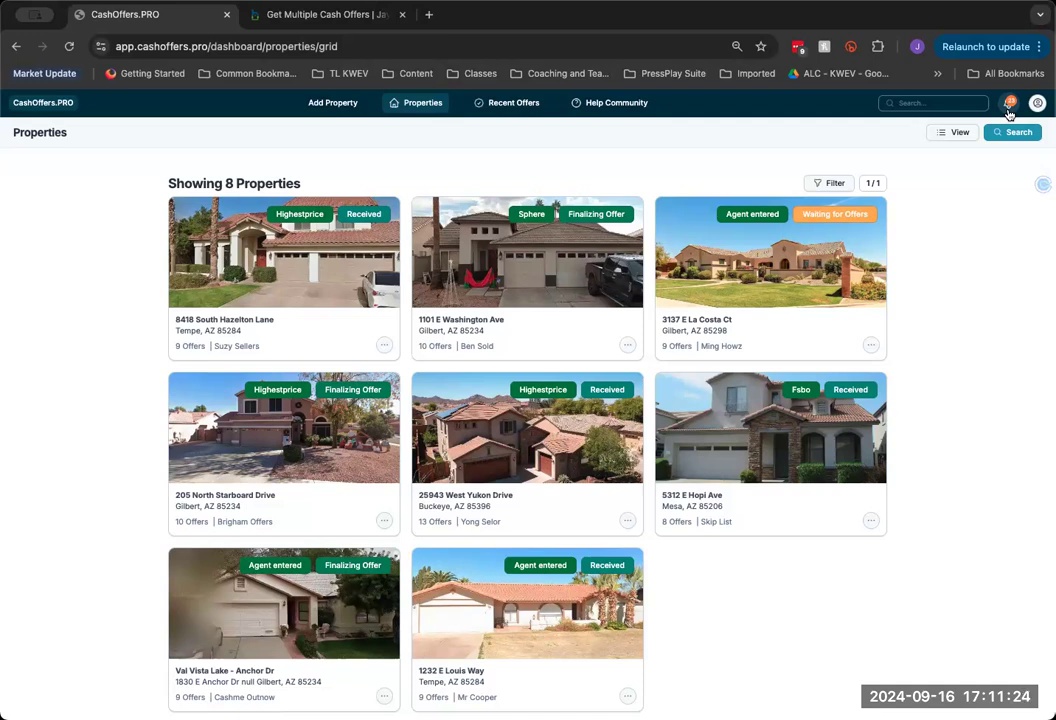
# Look through the unread notifications list, then close it
pyautogui.click(1008, 110)
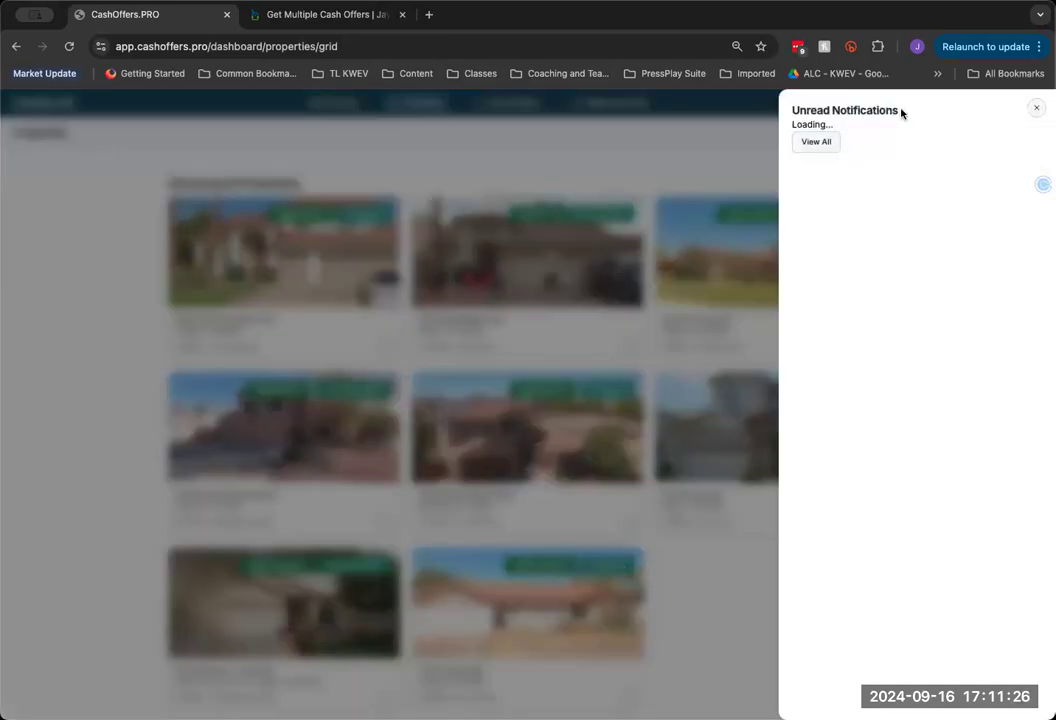
pyautogui.scroll(-4, 915, 396)
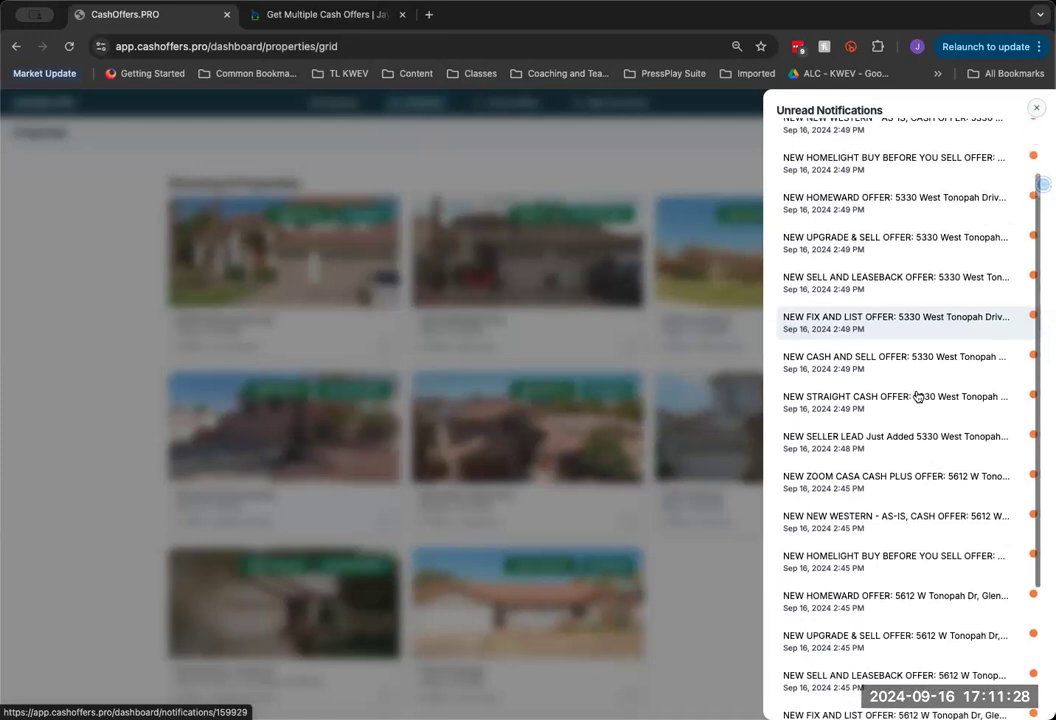
pyautogui.scroll(-1, 919, 395)
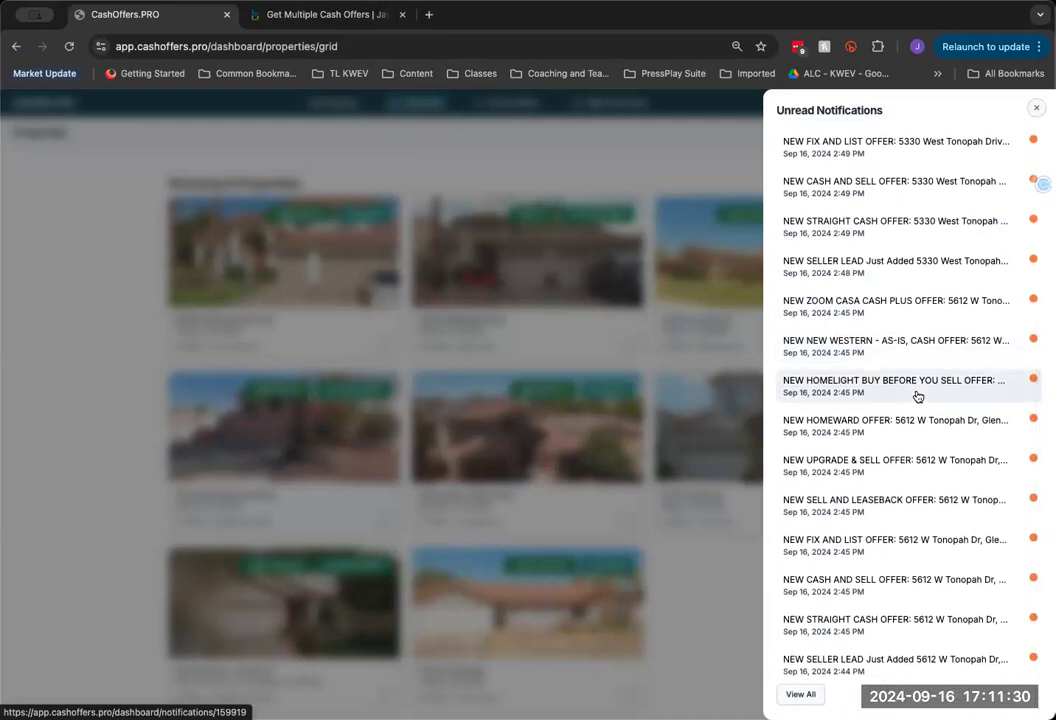
pyautogui.scroll(5, 919, 395)
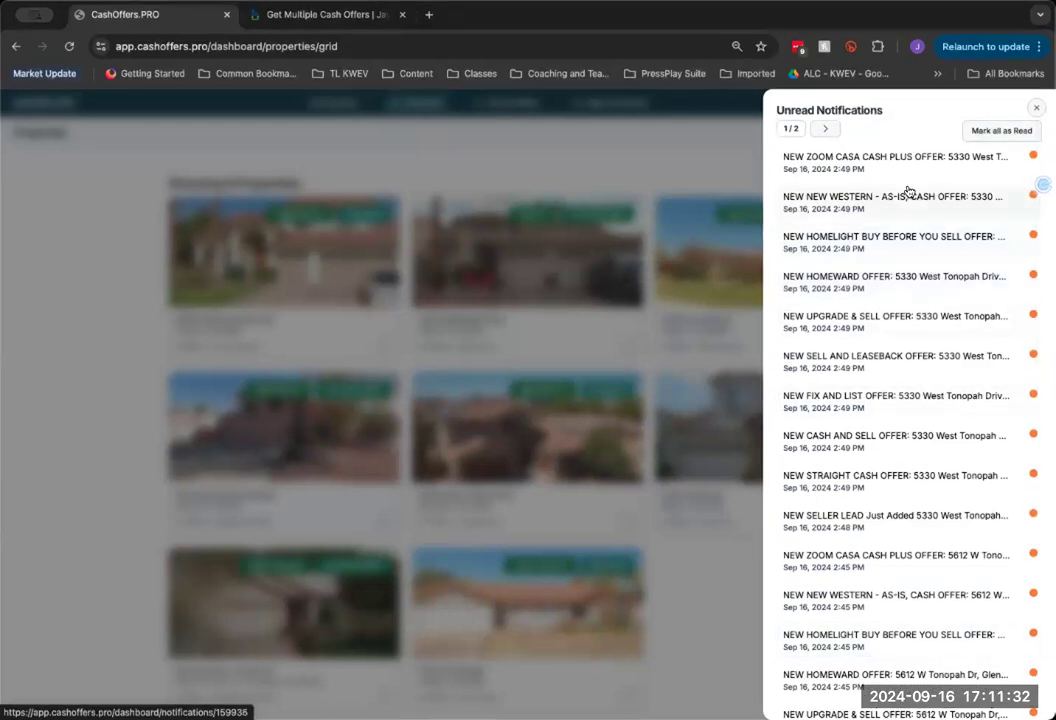
pyautogui.click(1036, 108)
pyautogui.click(1010, 102)
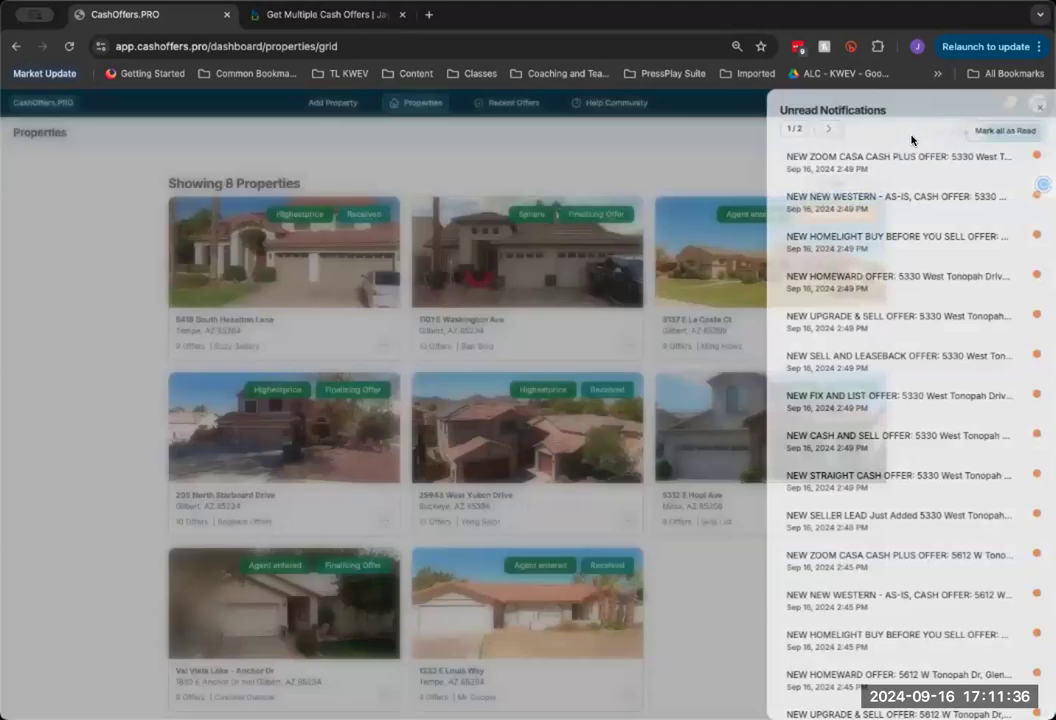
pyautogui.click(889, 205)
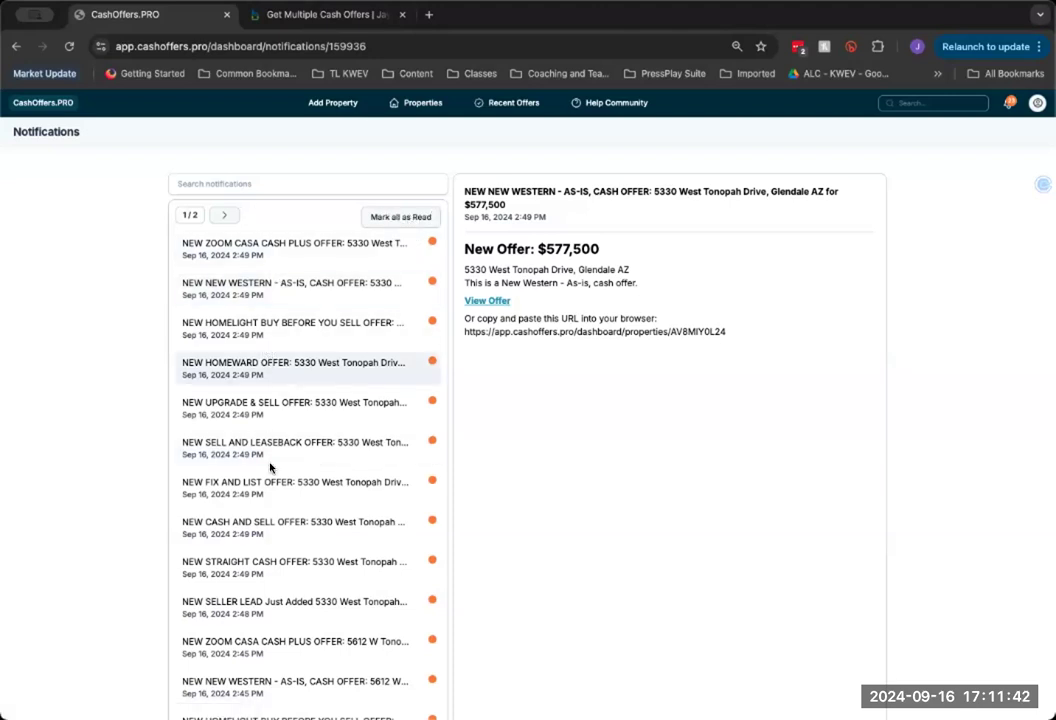
pyautogui.scroll(-1, 295, 476)
pyautogui.scroll(-3, 295, 476)
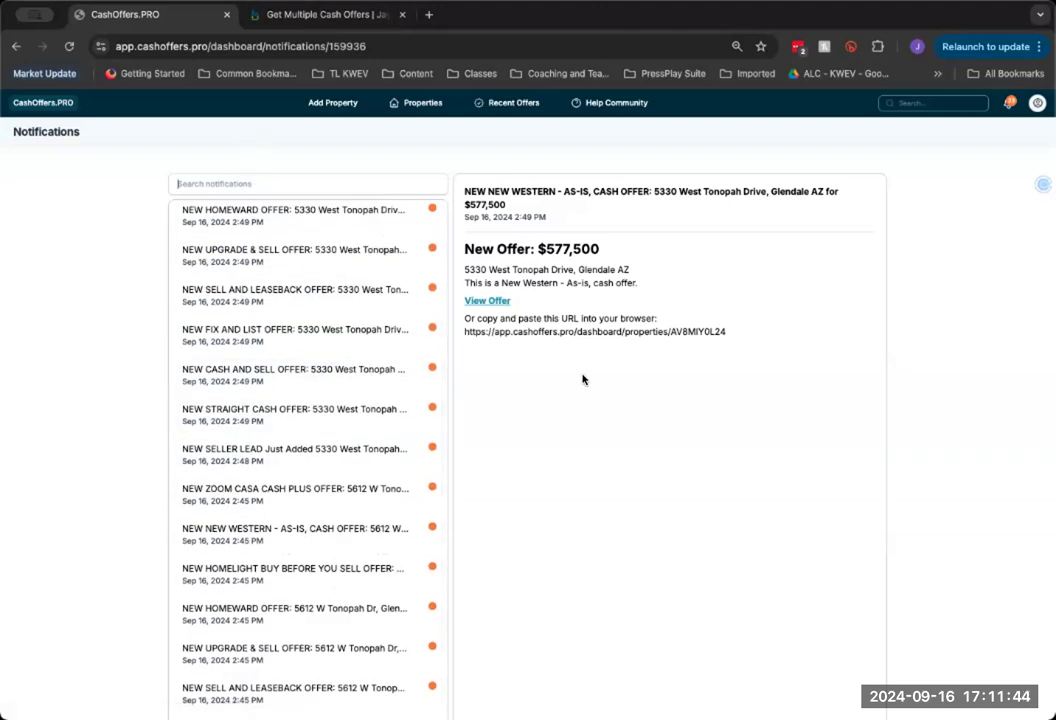
pyautogui.click(486, 302)
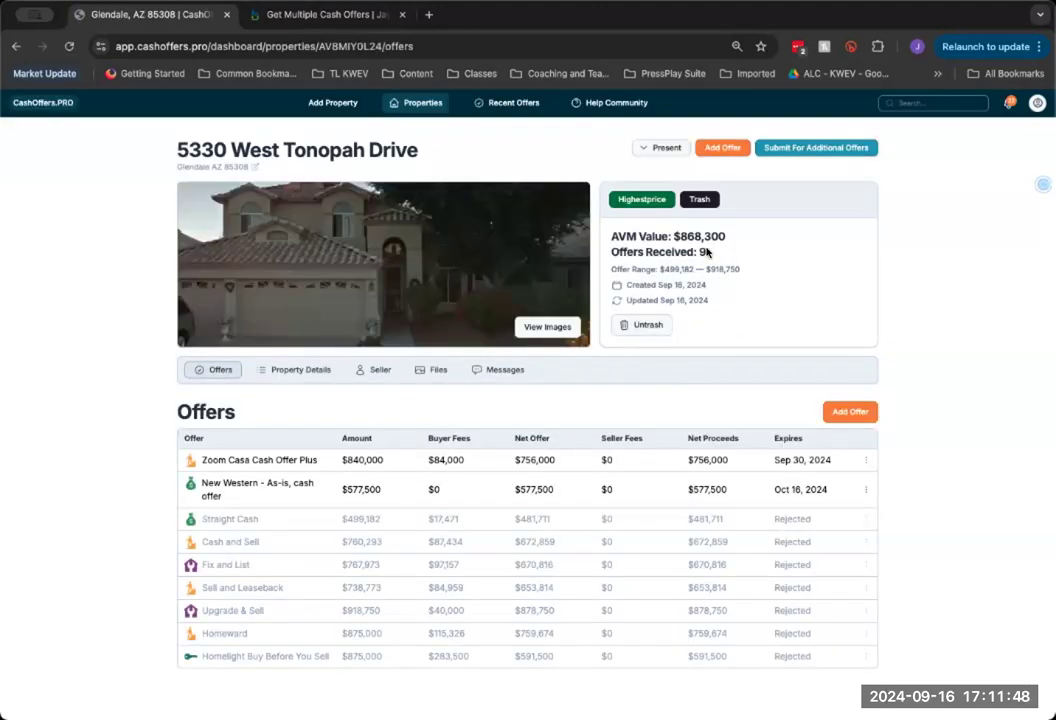
pyautogui.click(422, 102)
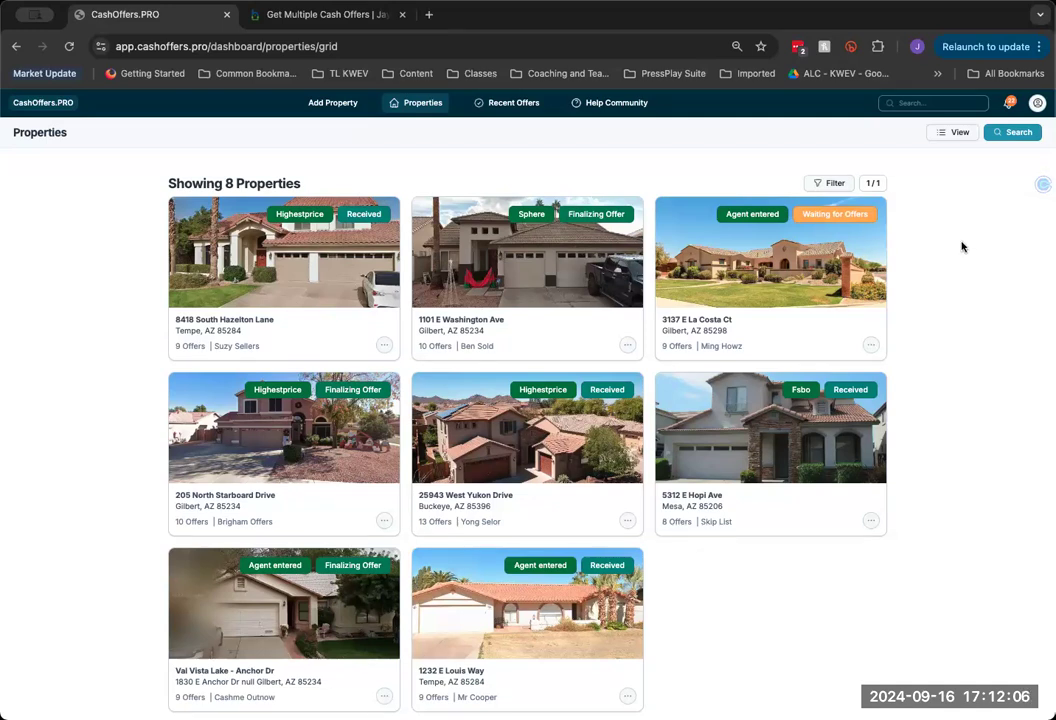
pyautogui.click(268, 284)
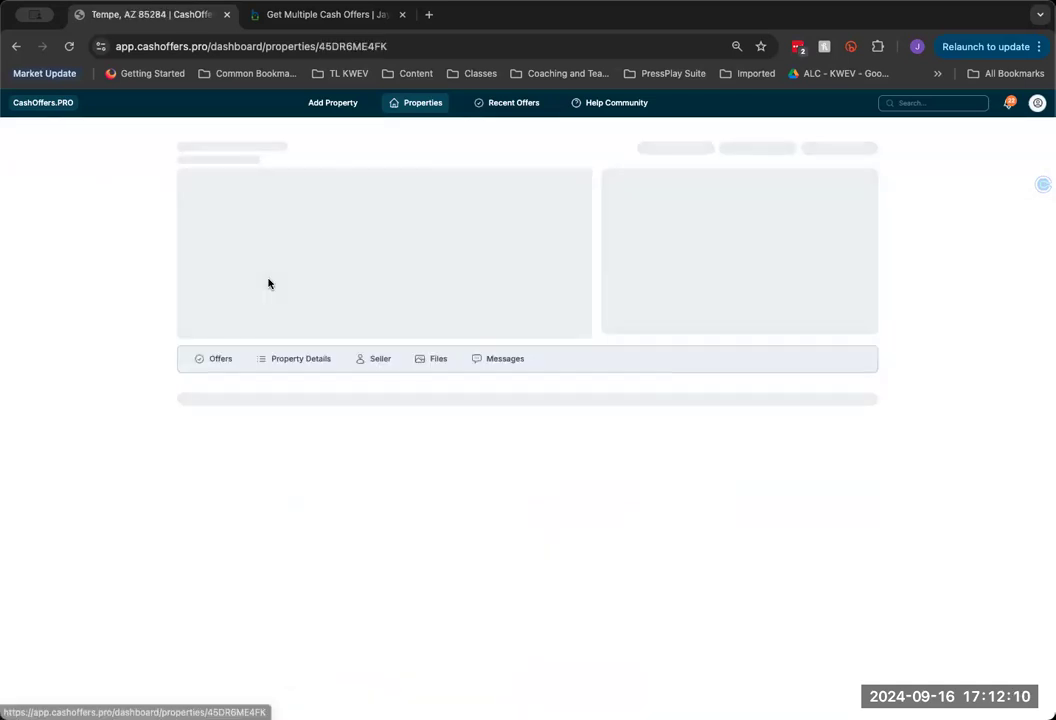
pyautogui.scroll(-1, 80, 330)
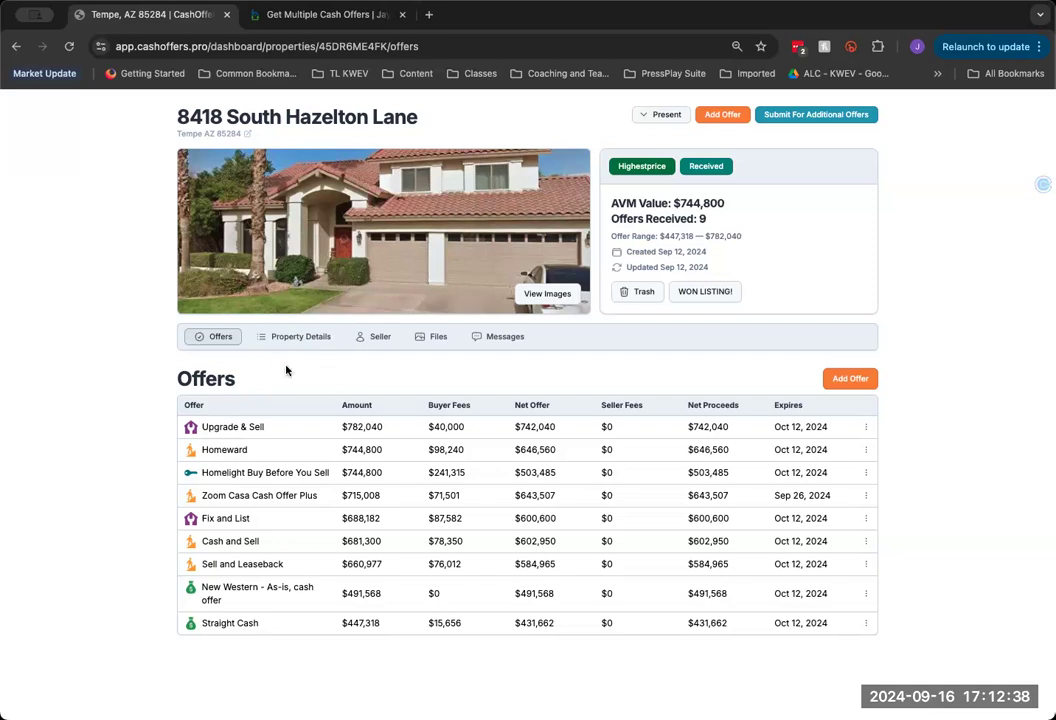
pyautogui.click(849, 380)
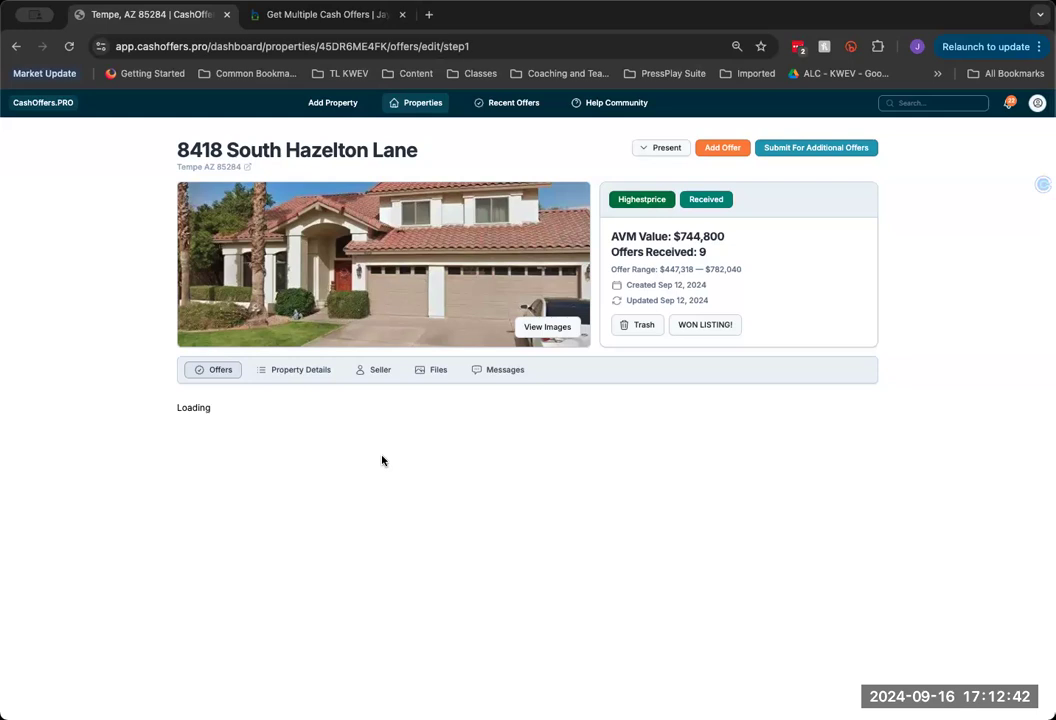
pyautogui.click(382, 456)
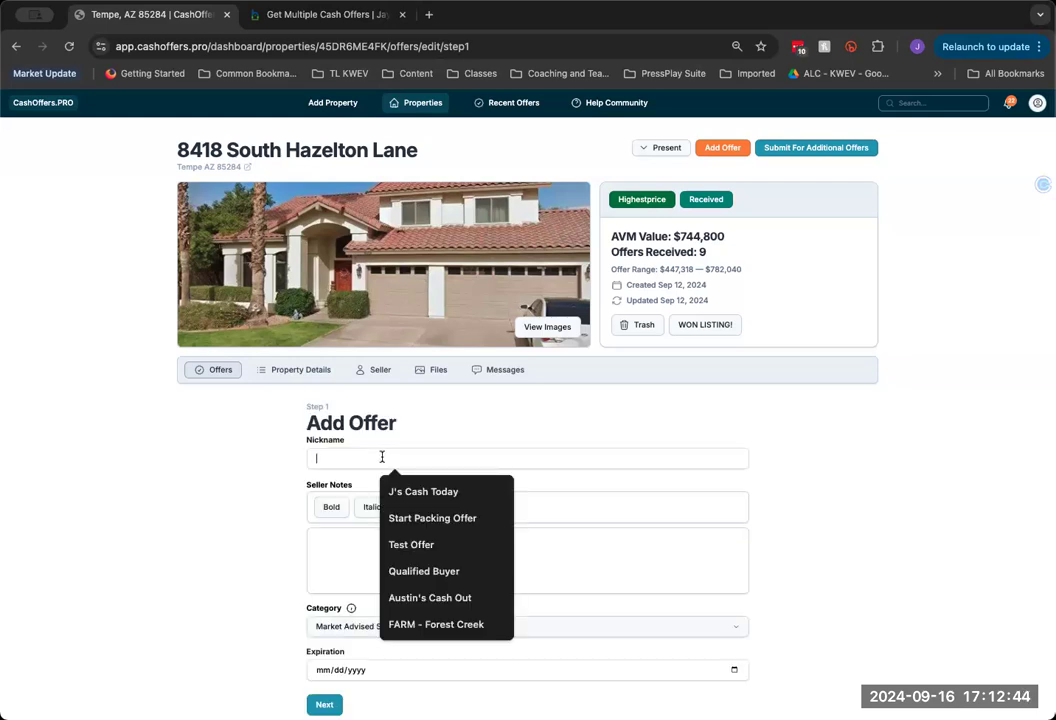
pyautogui.click(380, 556)
pyautogui.write('Me')
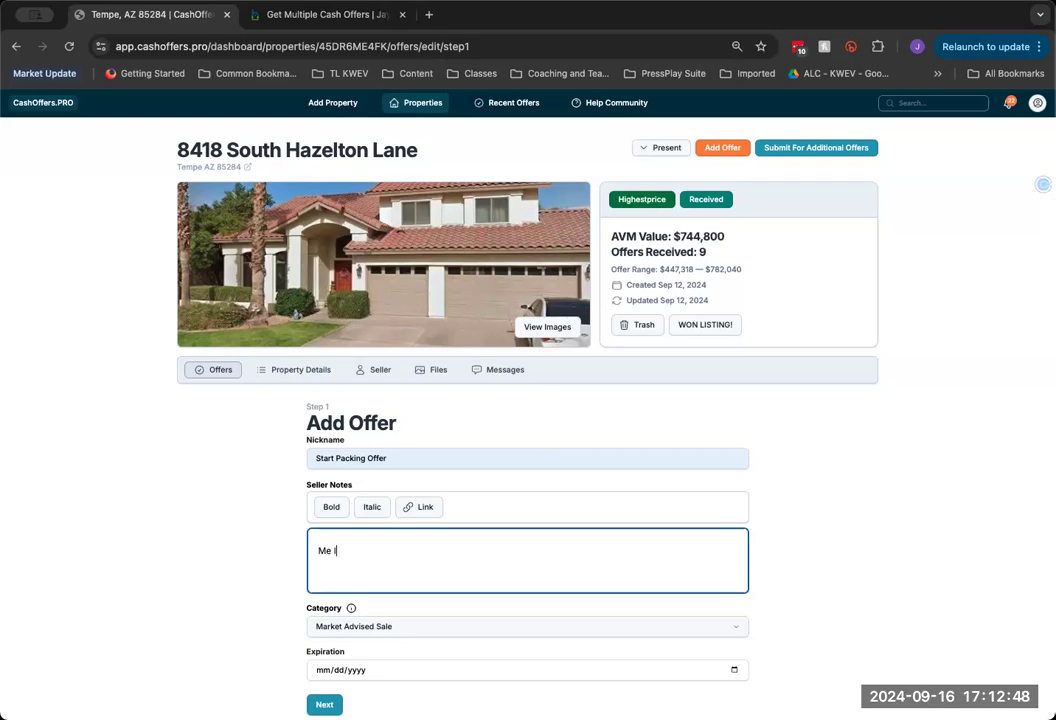
pyautogui.write(' list the propr')
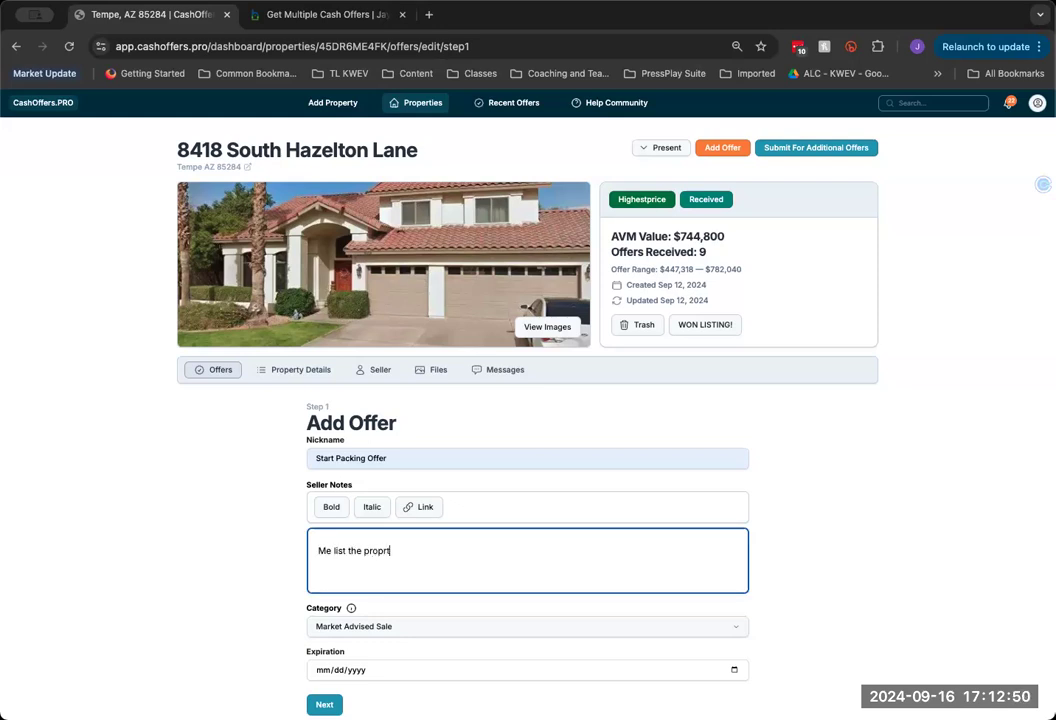
pyautogui.scroll(-3, 283, 580)
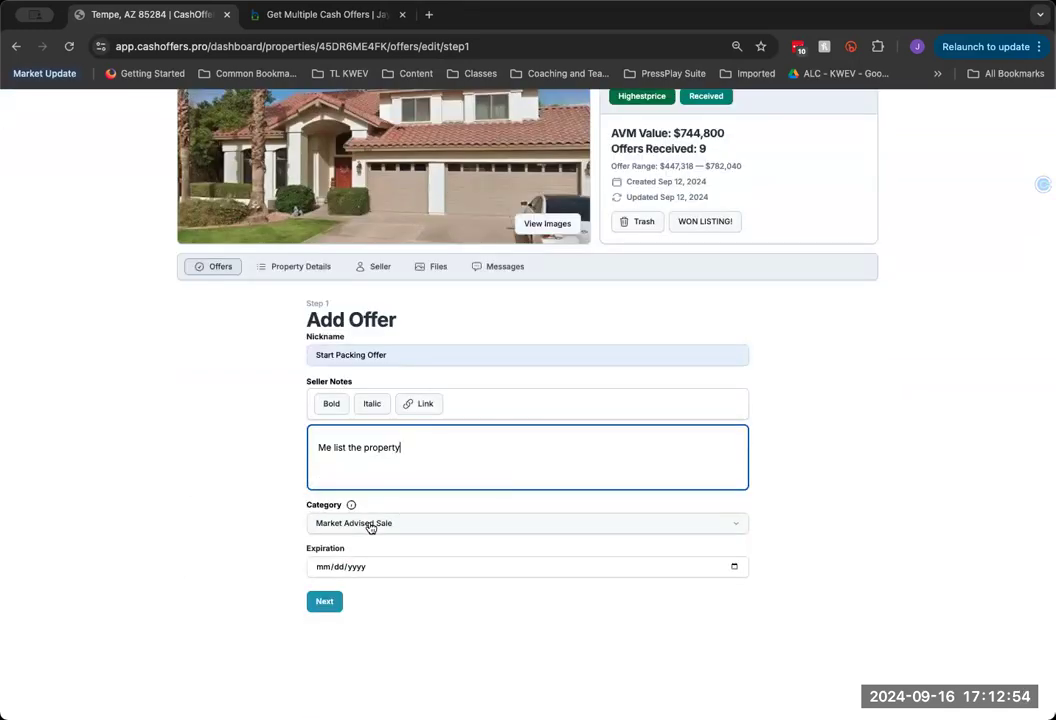
pyautogui.click(369, 525)
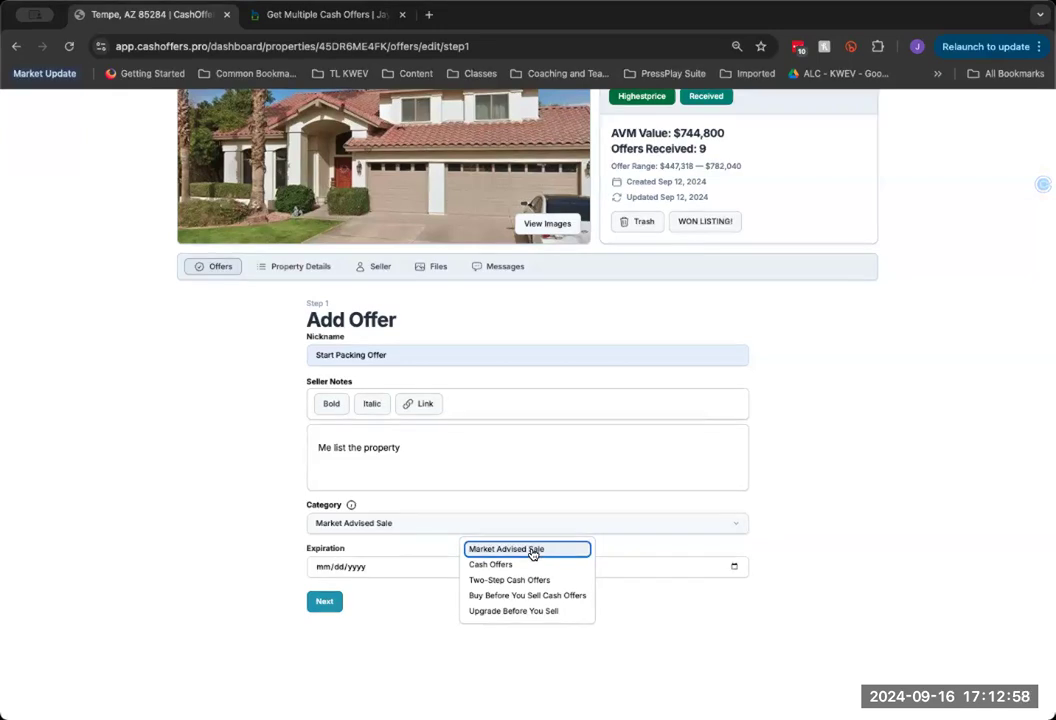
pyautogui.click(403, 620)
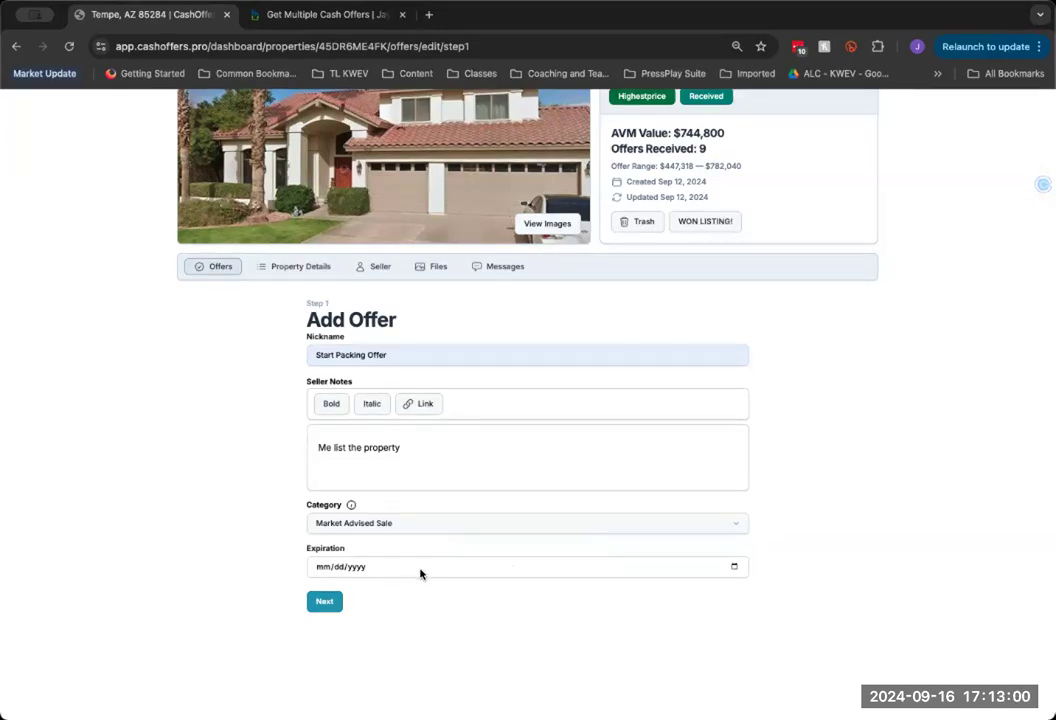
# Set the offer to expire 09/19/2024 with amount 730000 and submit it
pyautogui.click(734, 567)
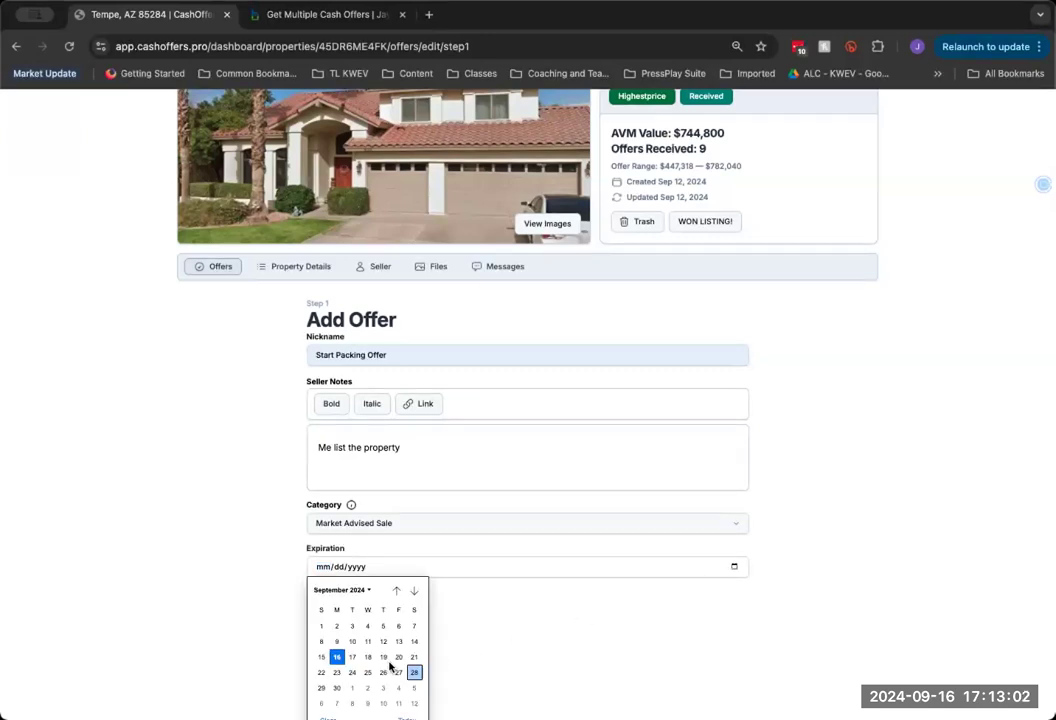
pyautogui.click(387, 660)
pyautogui.click(335, 604)
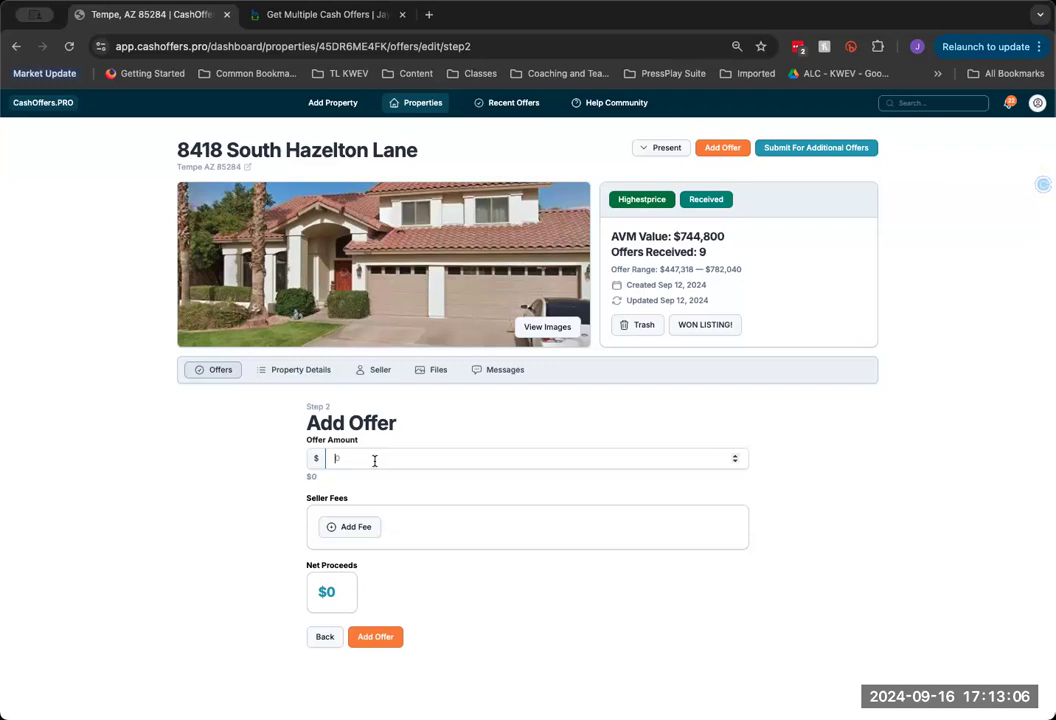
pyautogui.write('730000')
pyautogui.click(372, 640)
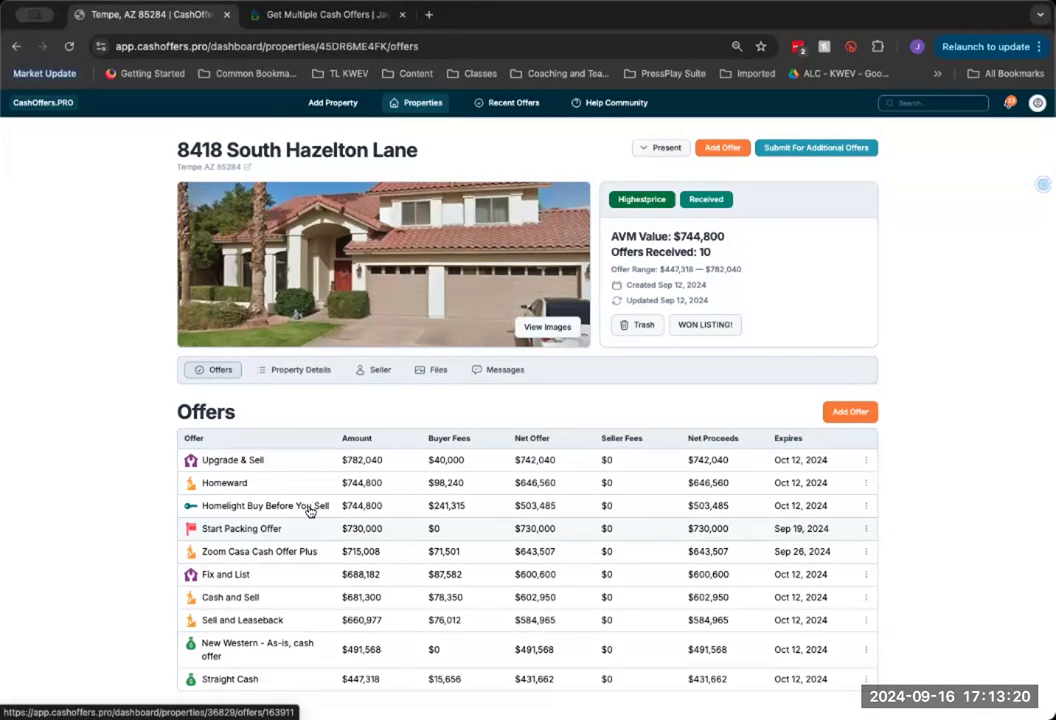
pyautogui.scroll(-1, 626, 168)
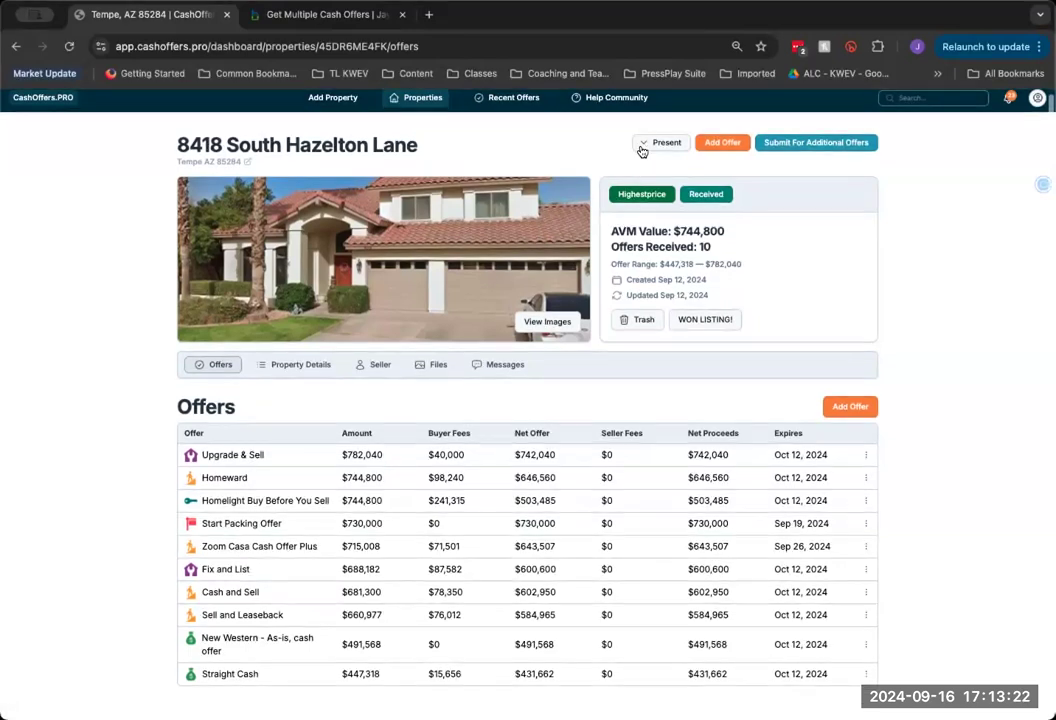
pyautogui.click(658, 142)
pyautogui.click(641, 166)
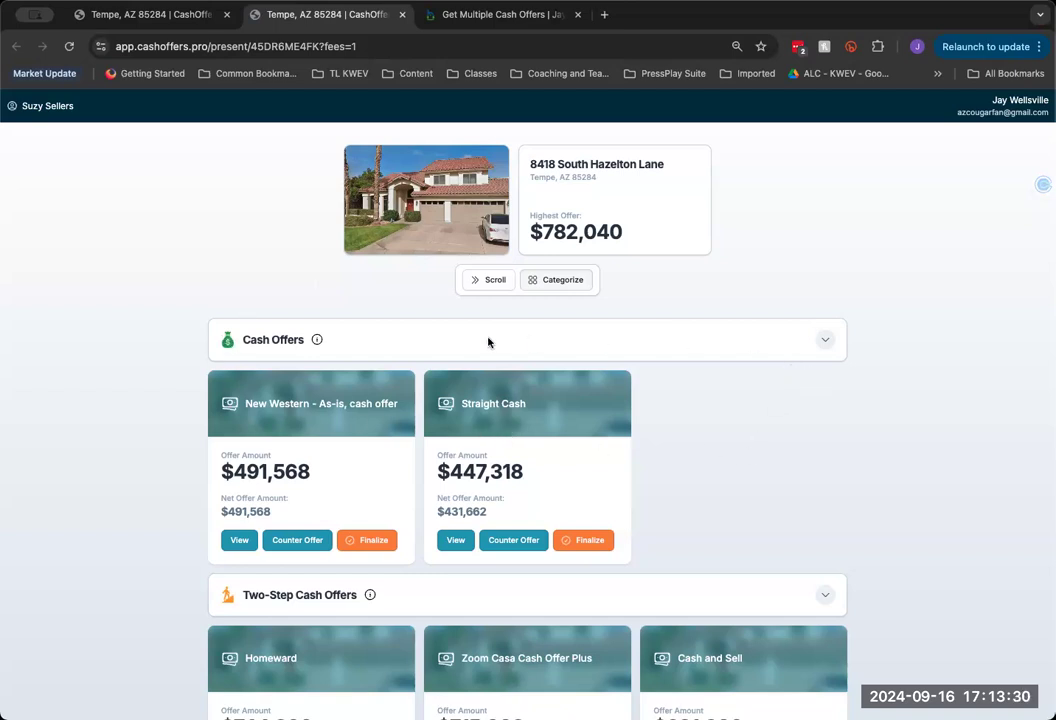
pyautogui.click(316, 340)
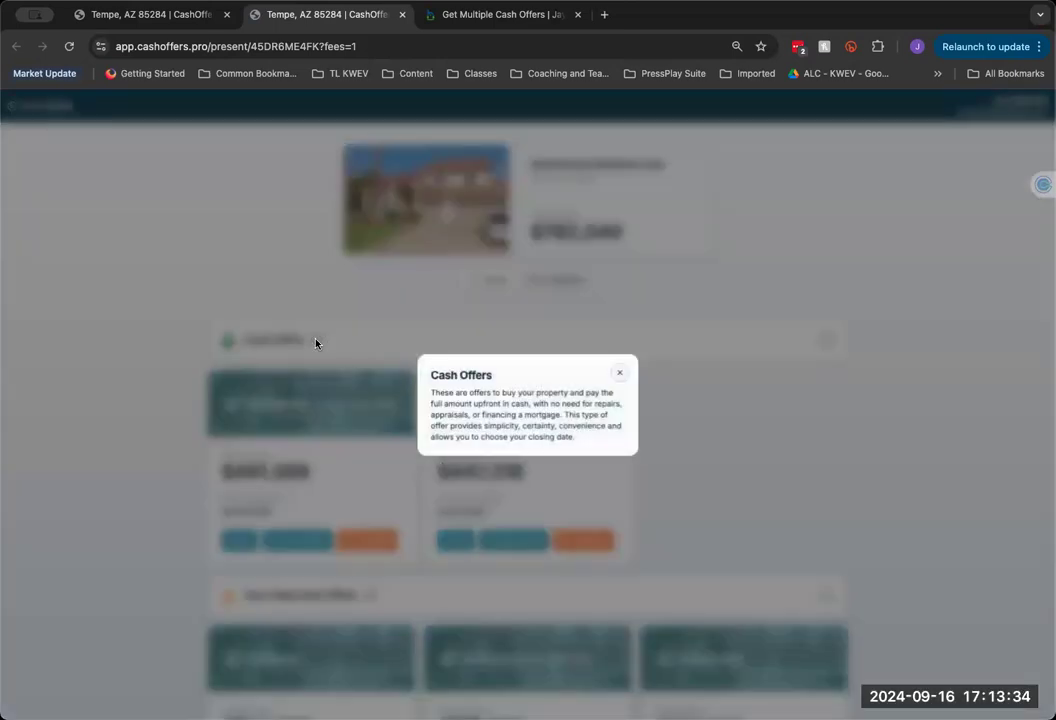
pyautogui.click(620, 372)
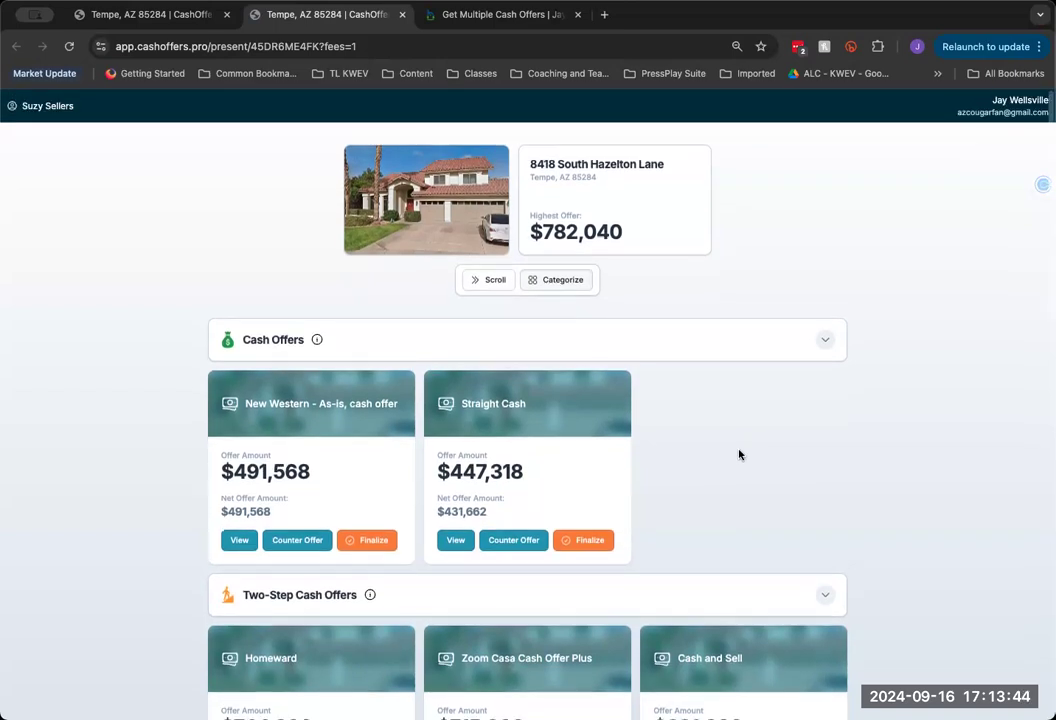
pyautogui.click(169, 19)
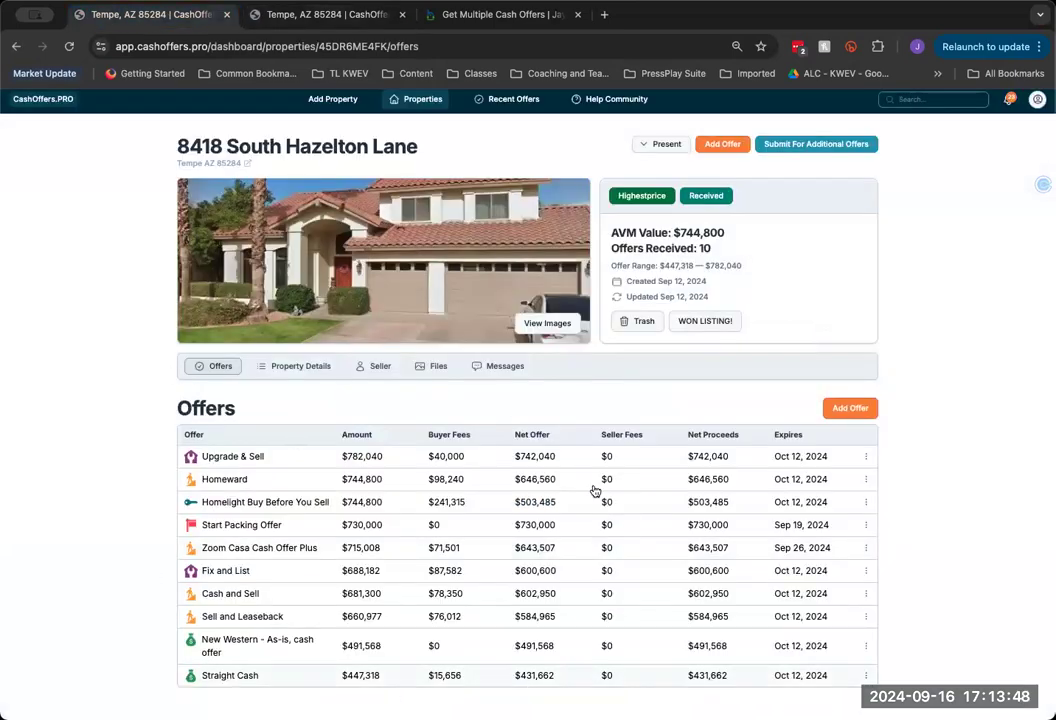
pyautogui.click(333, 17)
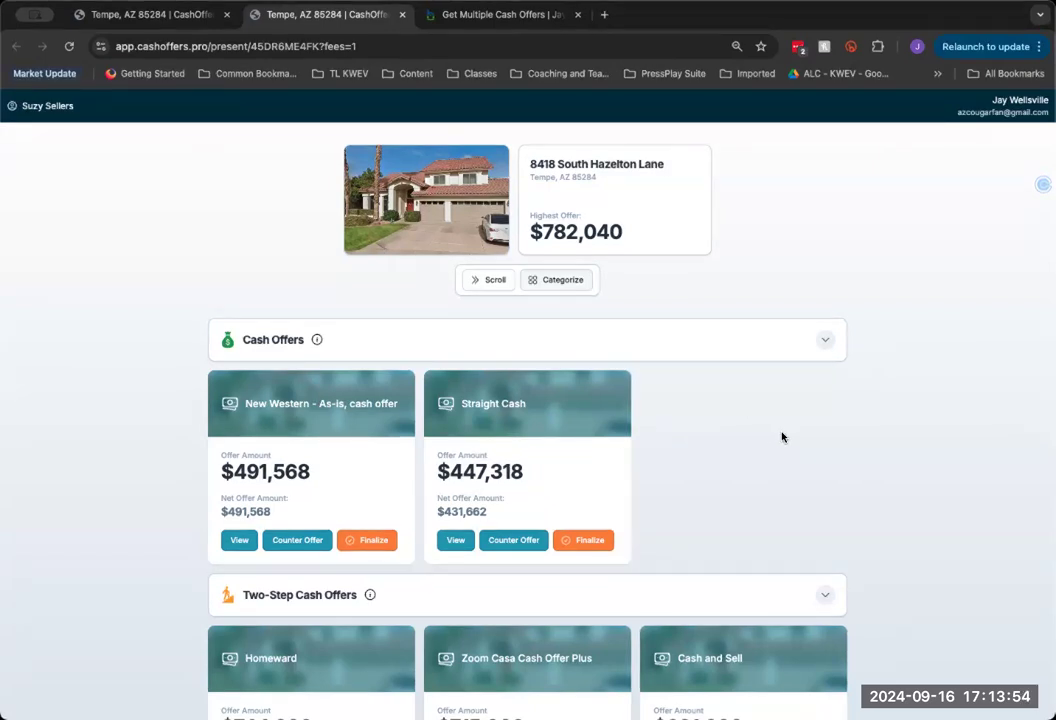
# Collapse the Cash Offers, Two-Step, Buy Before You Sell, Upgrade and Market Advised Sale groups
pyautogui.click(826, 342)
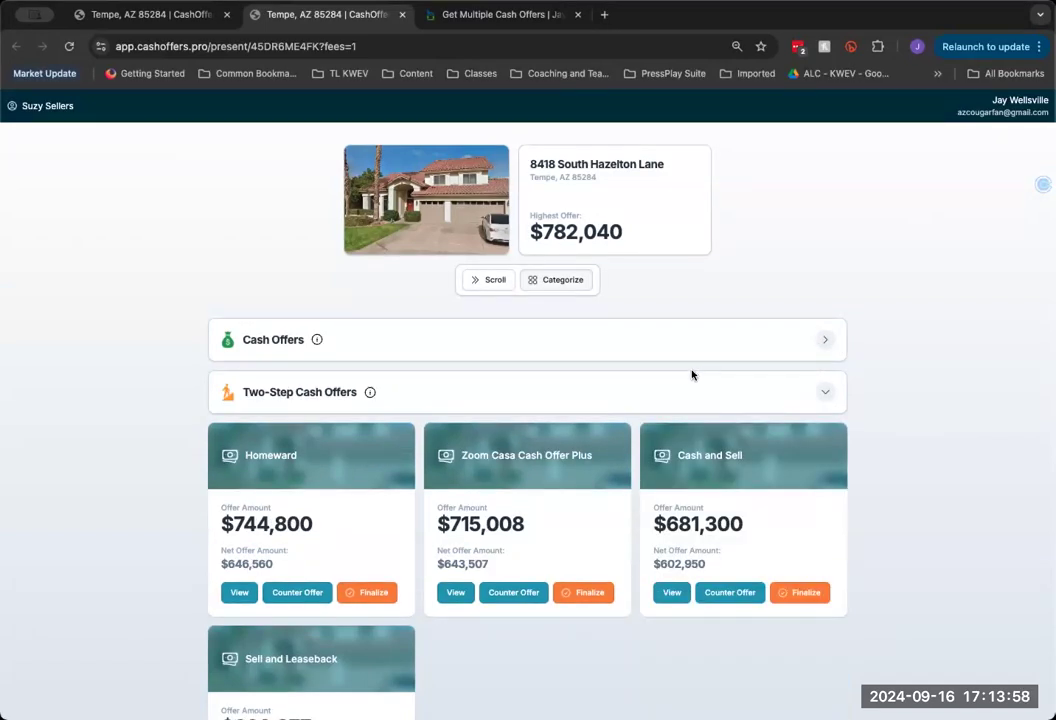
pyautogui.scroll(-2, 686, 376)
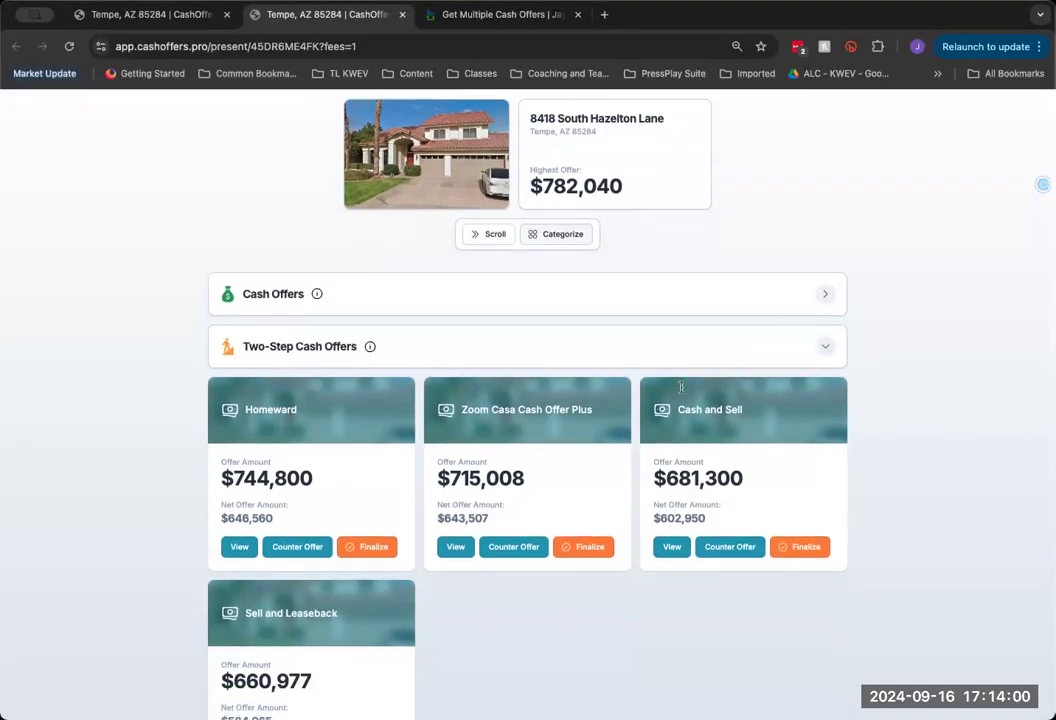
pyautogui.scroll(-2, 640, 611)
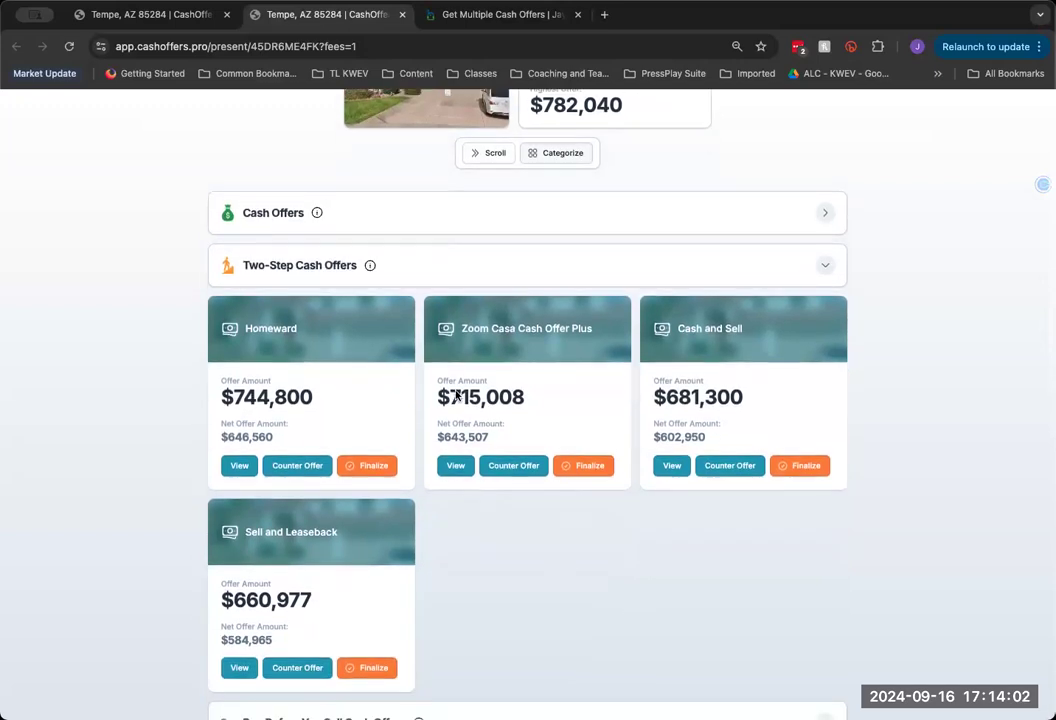
pyautogui.click(826, 268)
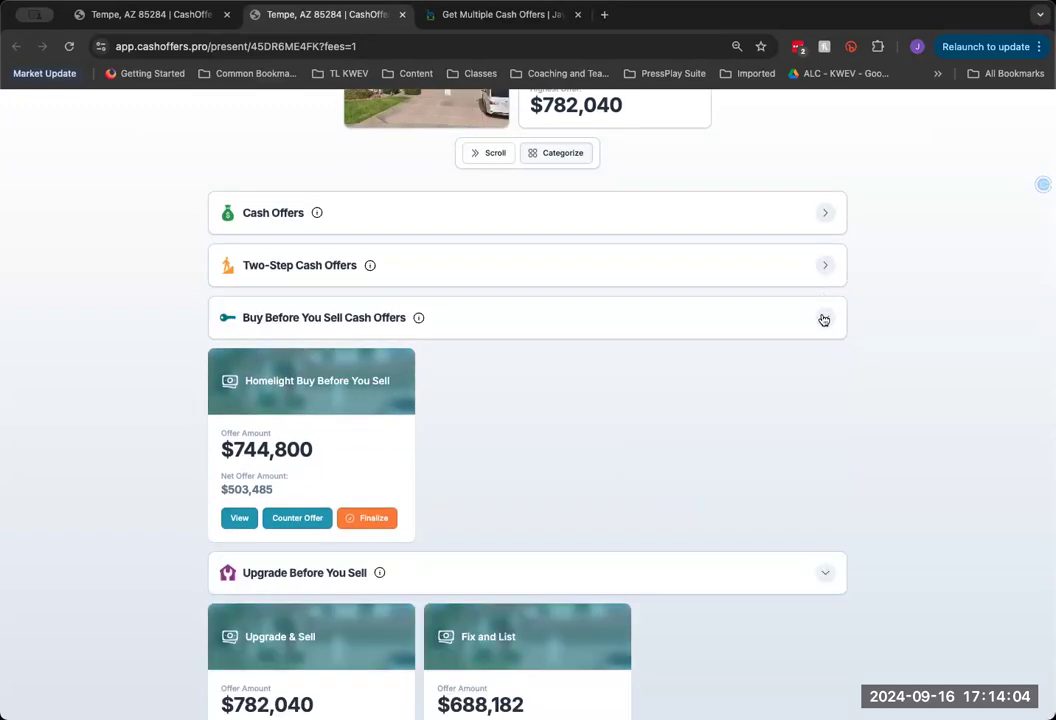
pyautogui.click(822, 317)
pyautogui.click(655, 387)
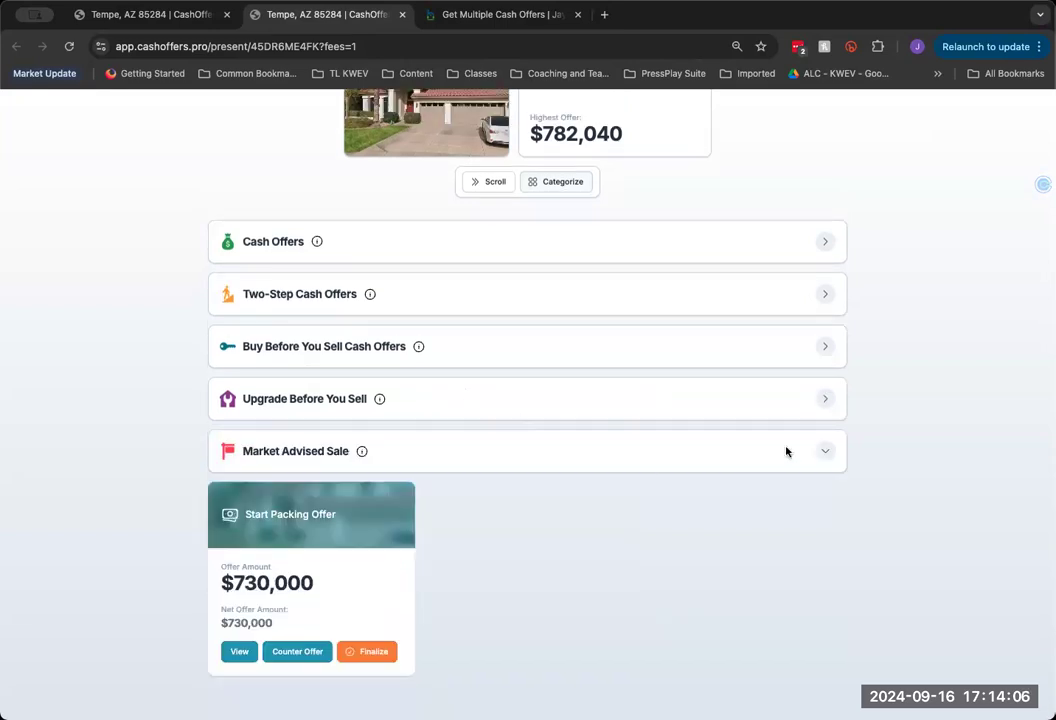
pyautogui.click(244, 455)
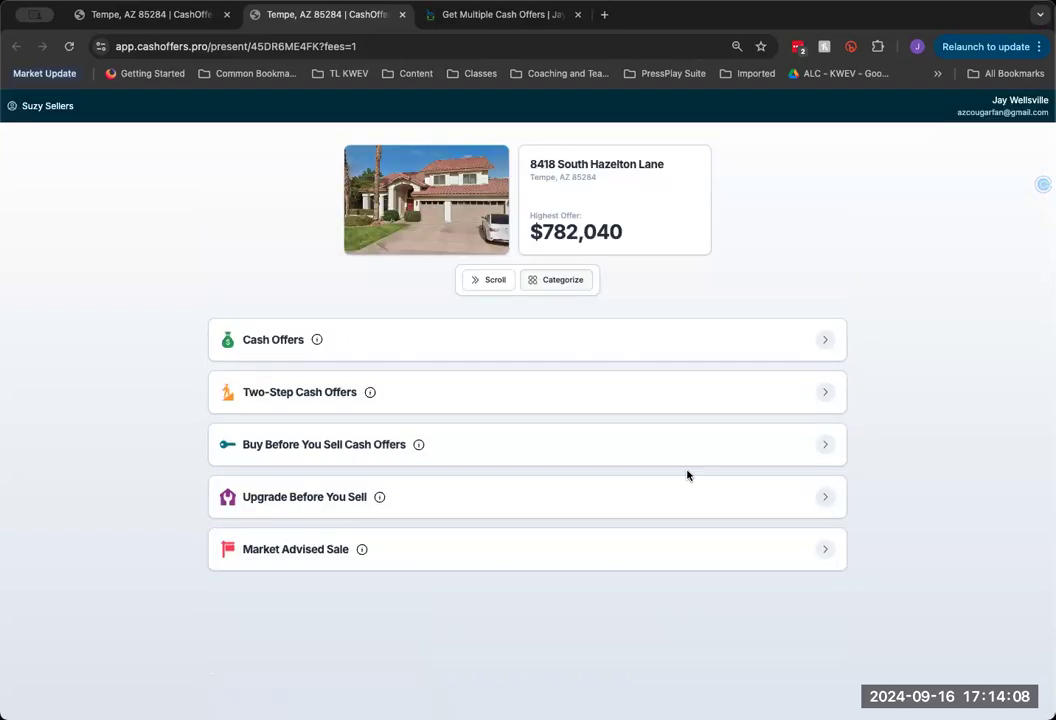
# Expand and re-collapse the Buy Before You Sell and Two-Step Cash Offers groups
pyautogui.click(823, 446)
pyautogui.click(821, 443)
pyautogui.click(826, 395)
pyautogui.click(826, 397)
pyautogui.moveTo(241, 391); pyautogui.dragTo(361, 396)
pyautogui.click(813, 394)
pyautogui.click(818, 396)
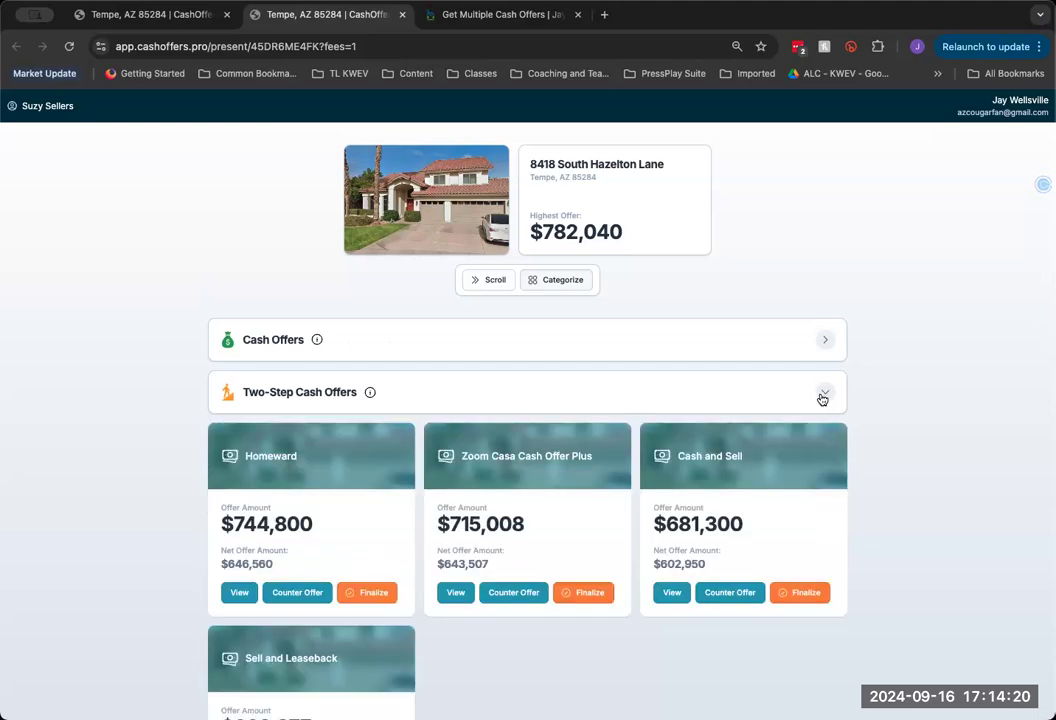
pyautogui.scroll(-2, 636, 459)
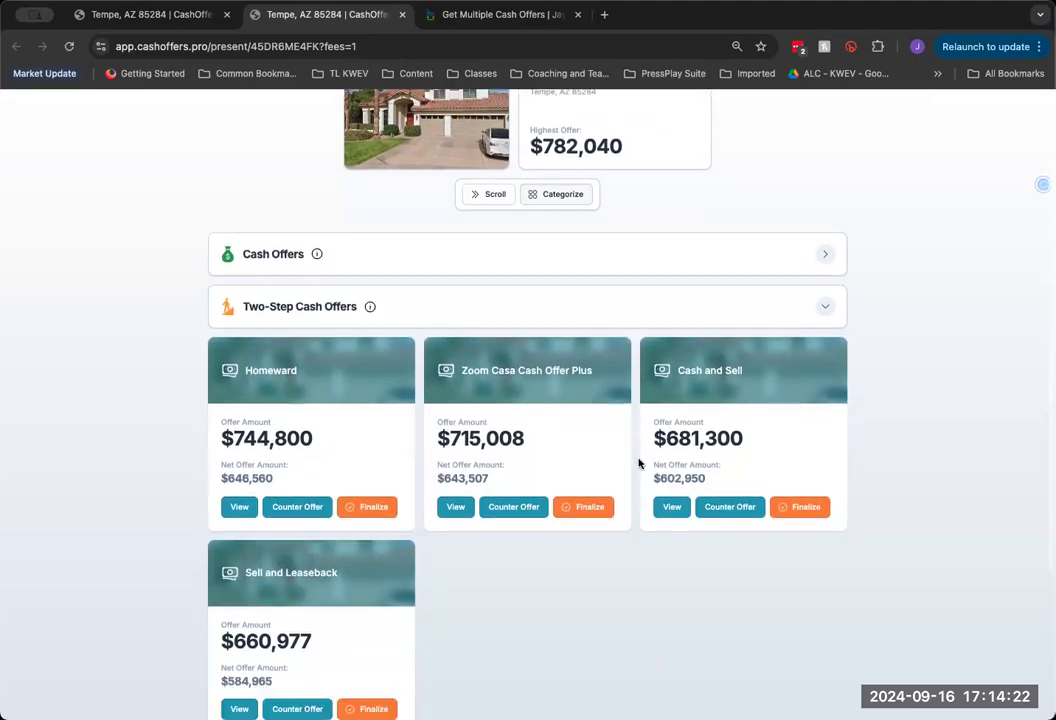
pyautogui.scroll(-1, 639, 467)
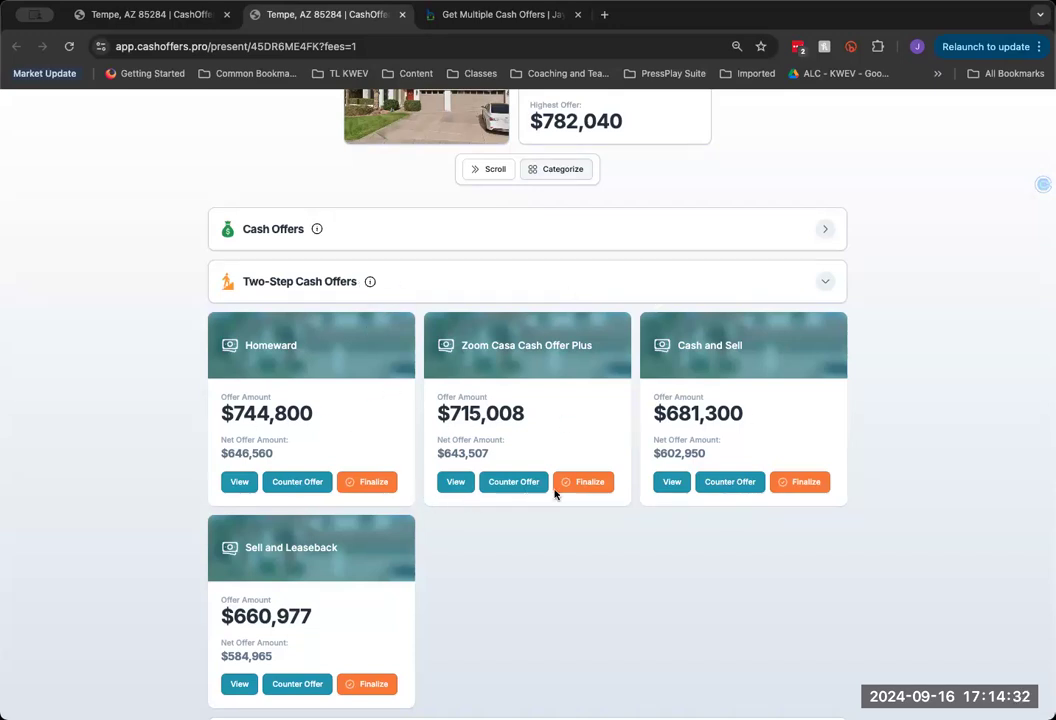
pyautogui.click(825, 283)
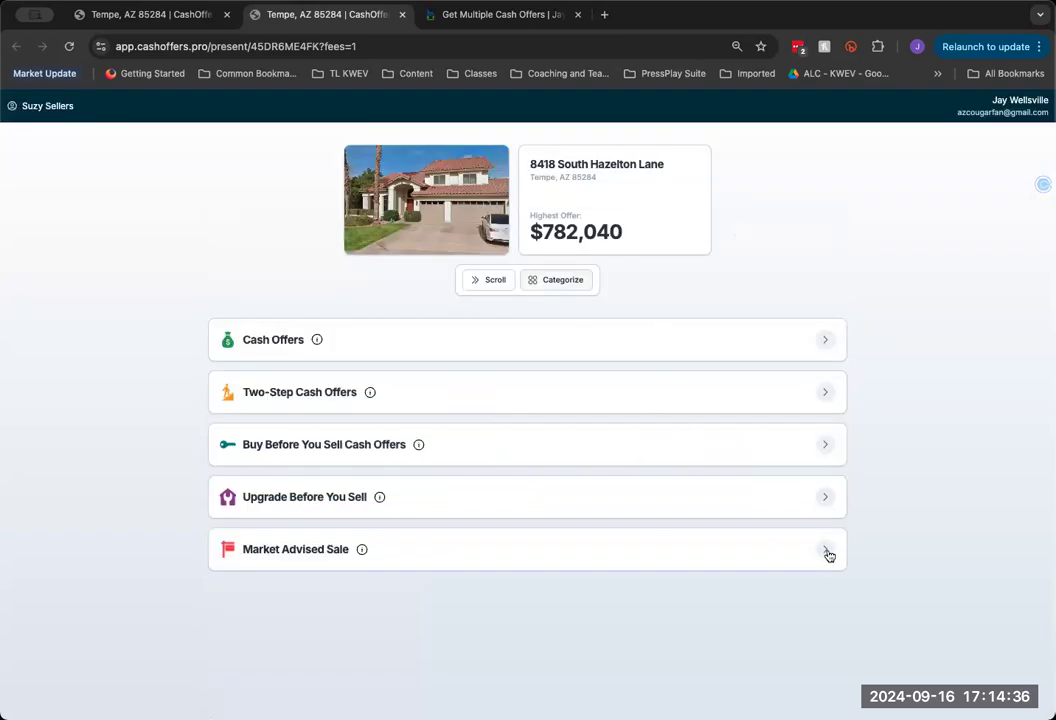
# Compare the Scroll and Categorize layouts, then show the properties list in the dashboard tab
pyautogui.click(484, 281)
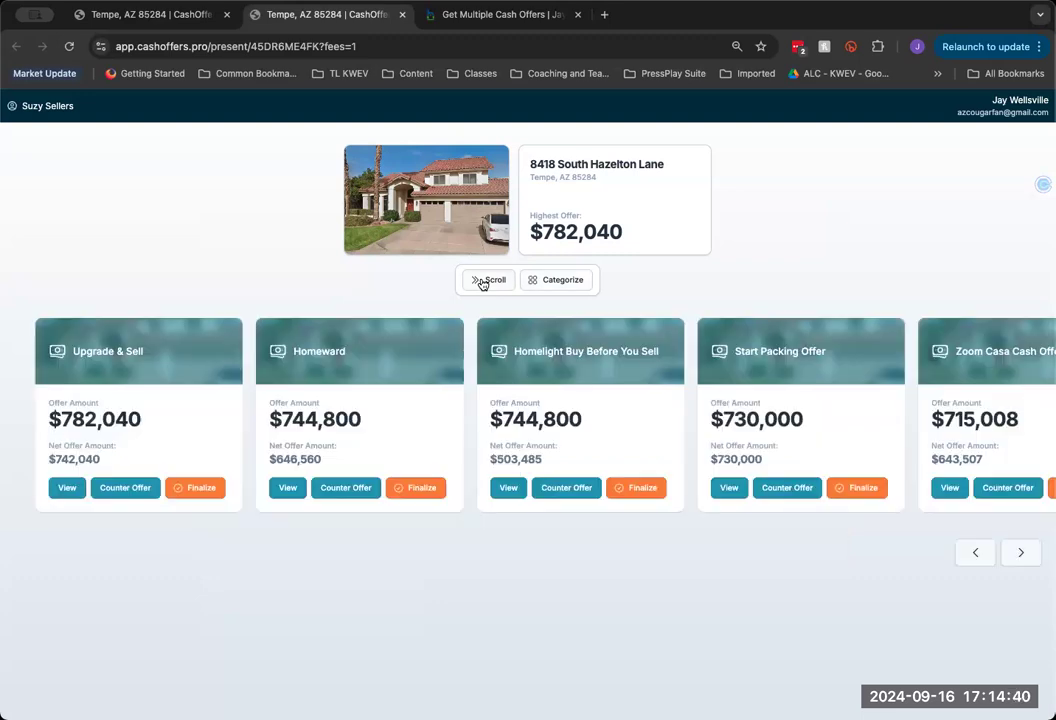
pyautogui.hscroll(10, 733, 427)
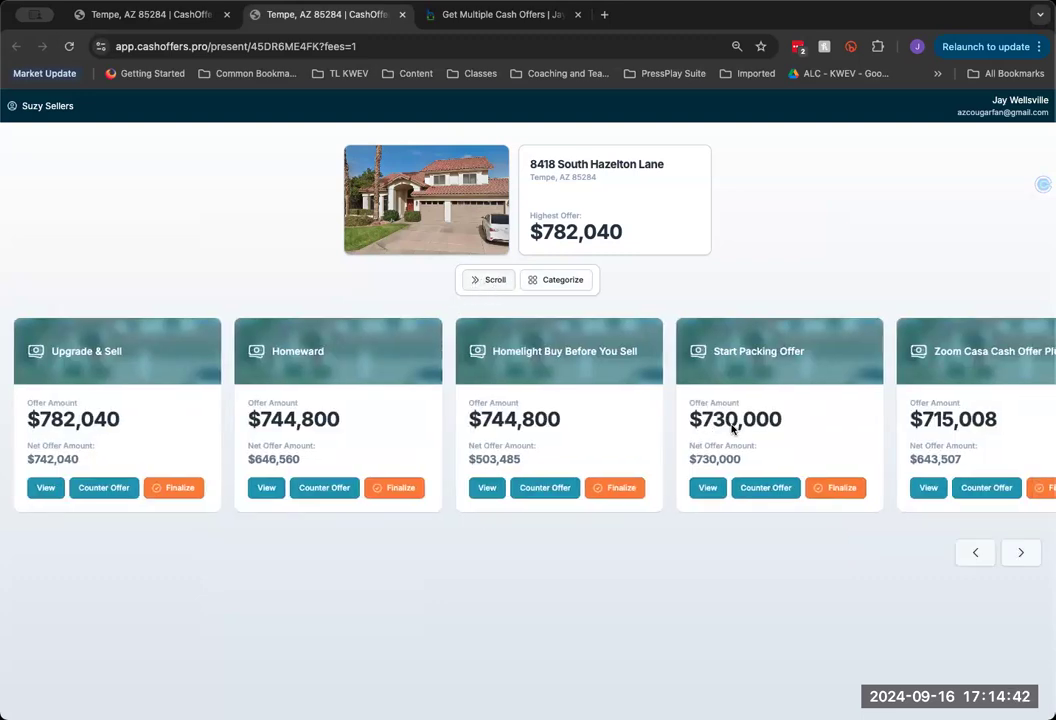
pyautogui.hscroll(-4, 733, 427)
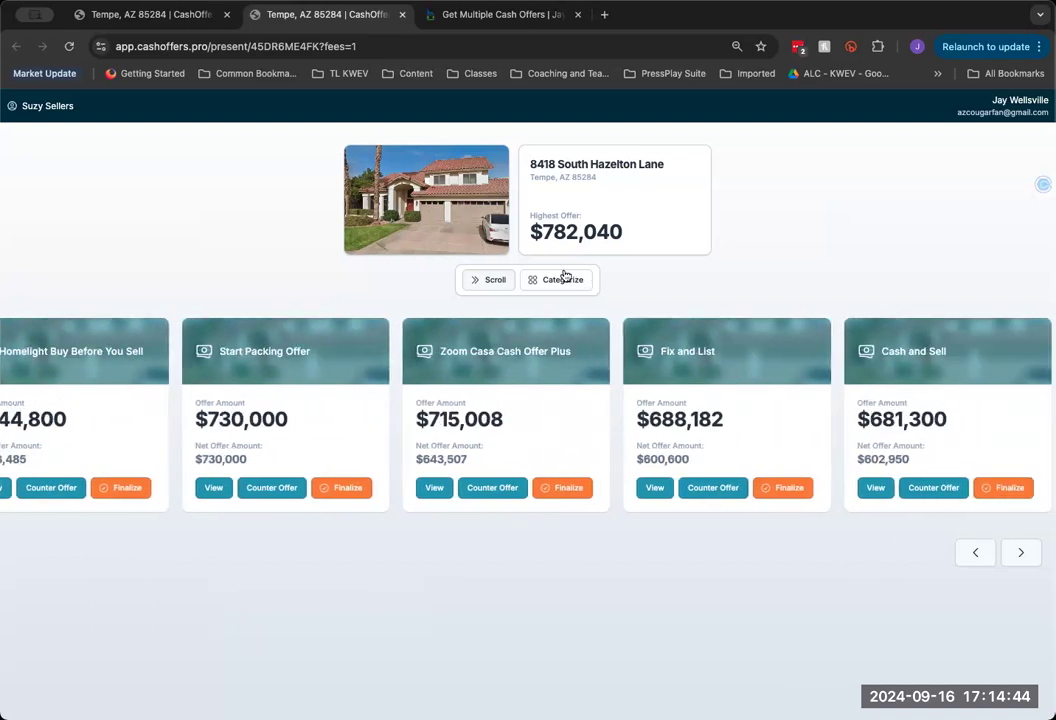
pyautogui.click(566, 280)
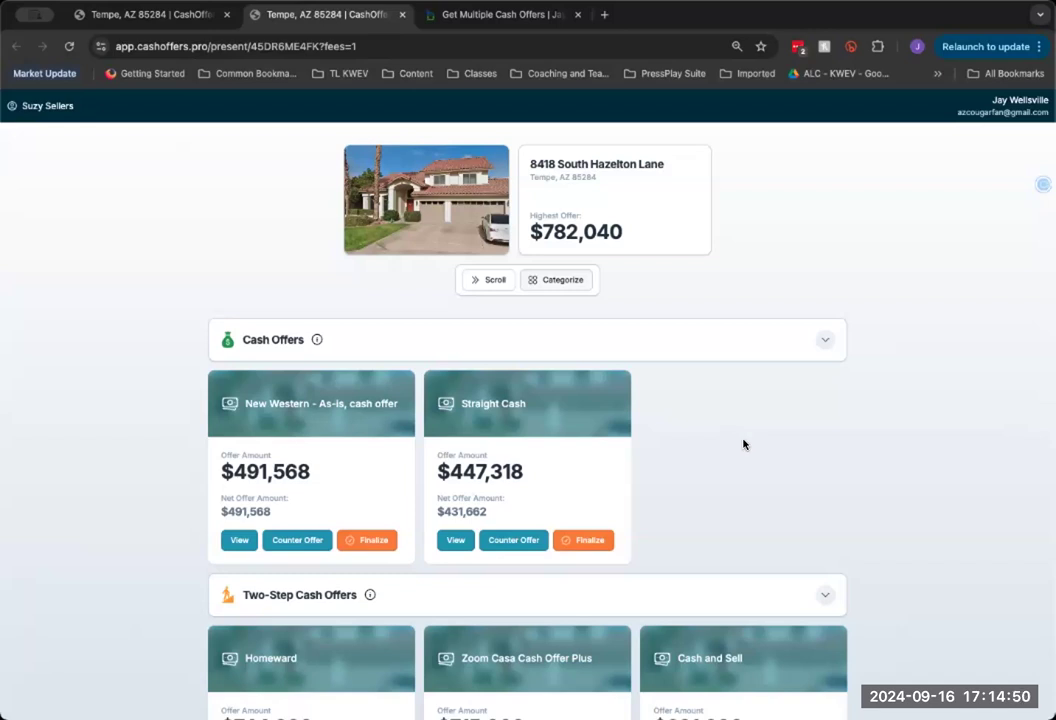
pyautogui.click(484, 280)
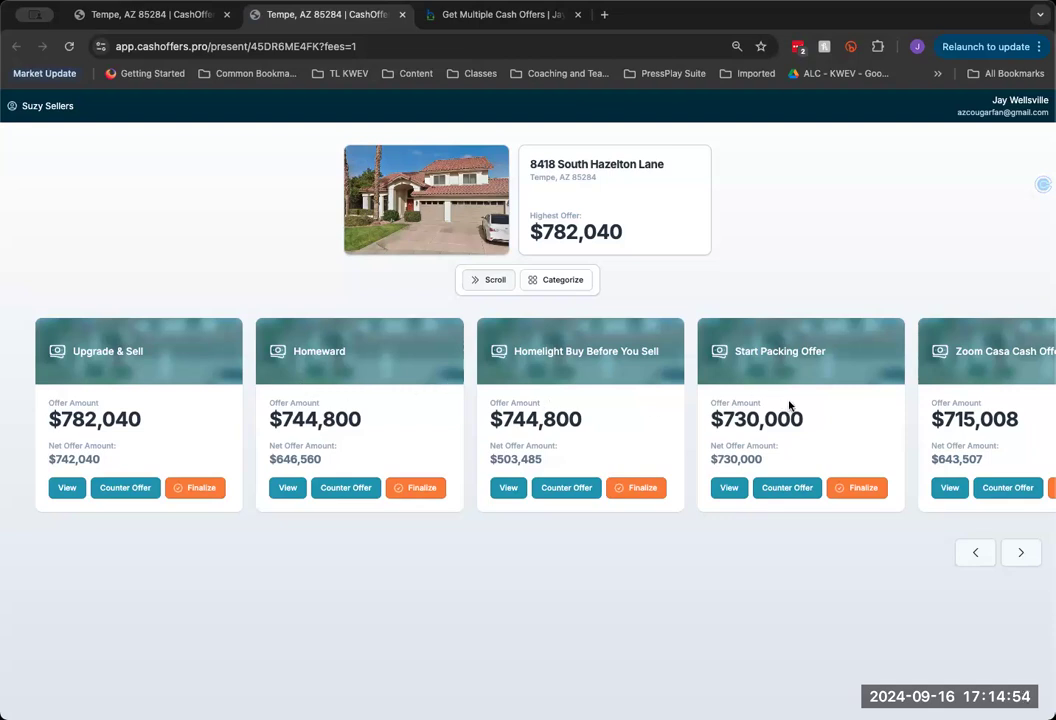
pyautogui.click(540, 280)
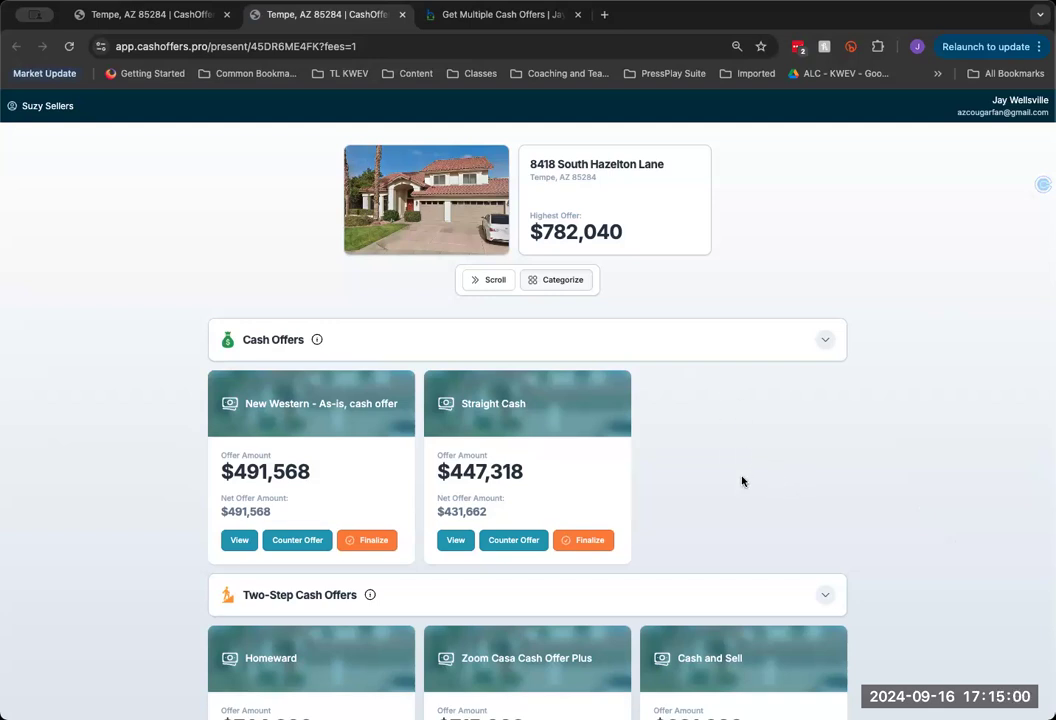
pyautogui.click(155, 20)
pyautogui.click(400, 100)
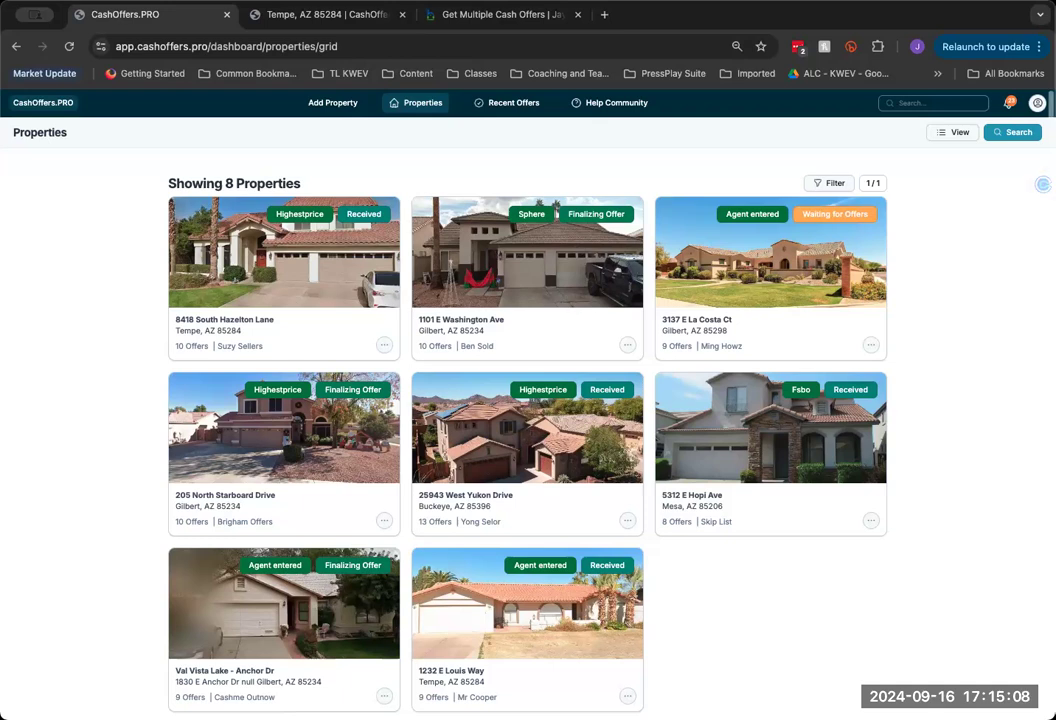
# Go to Investors from the avatar menu and highlight the 0/3 Investors heading
pyautogui.click(1037, 103)
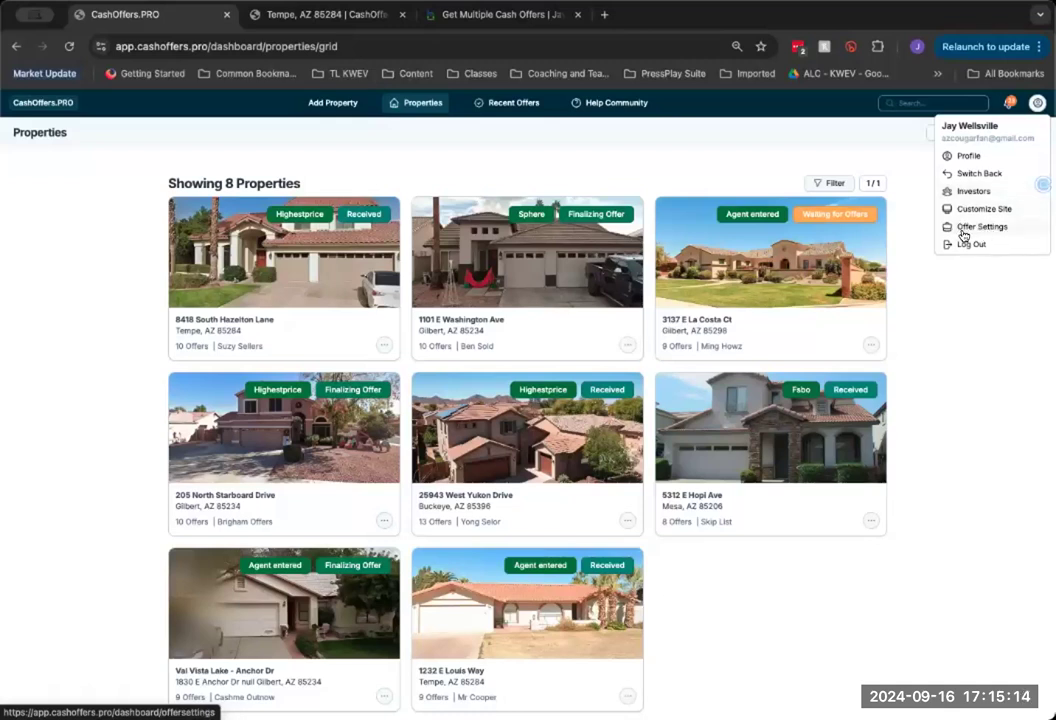
pyautogui.click(973, 193)
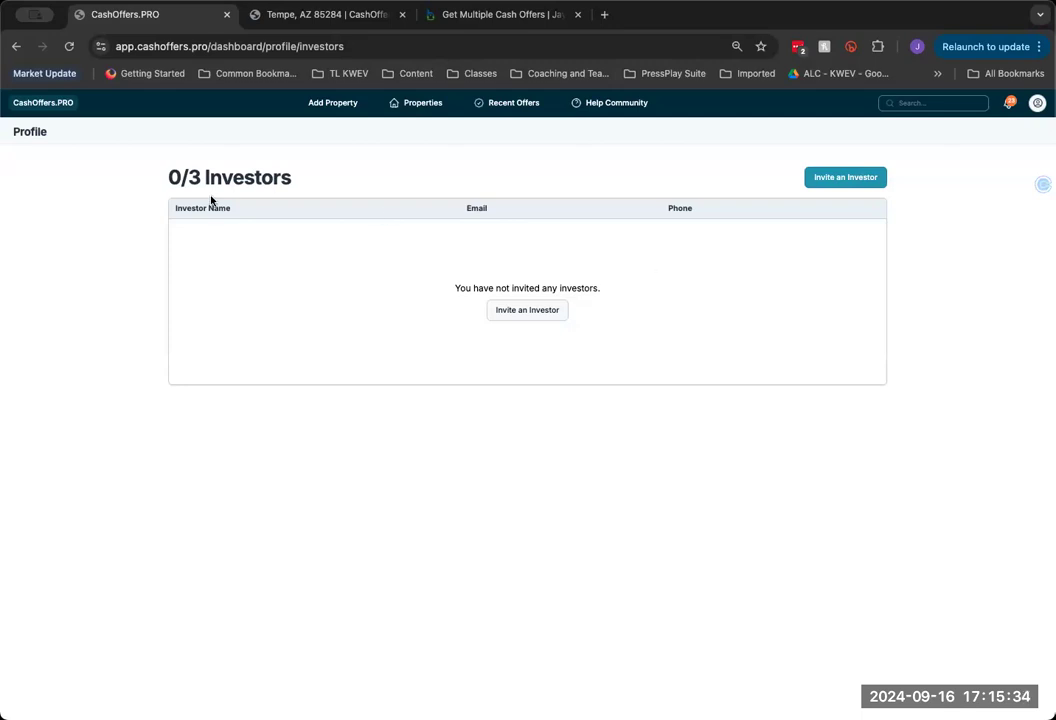
pyautogui.moveTo(169, 174); pyautogui.dragTo(365, 273)
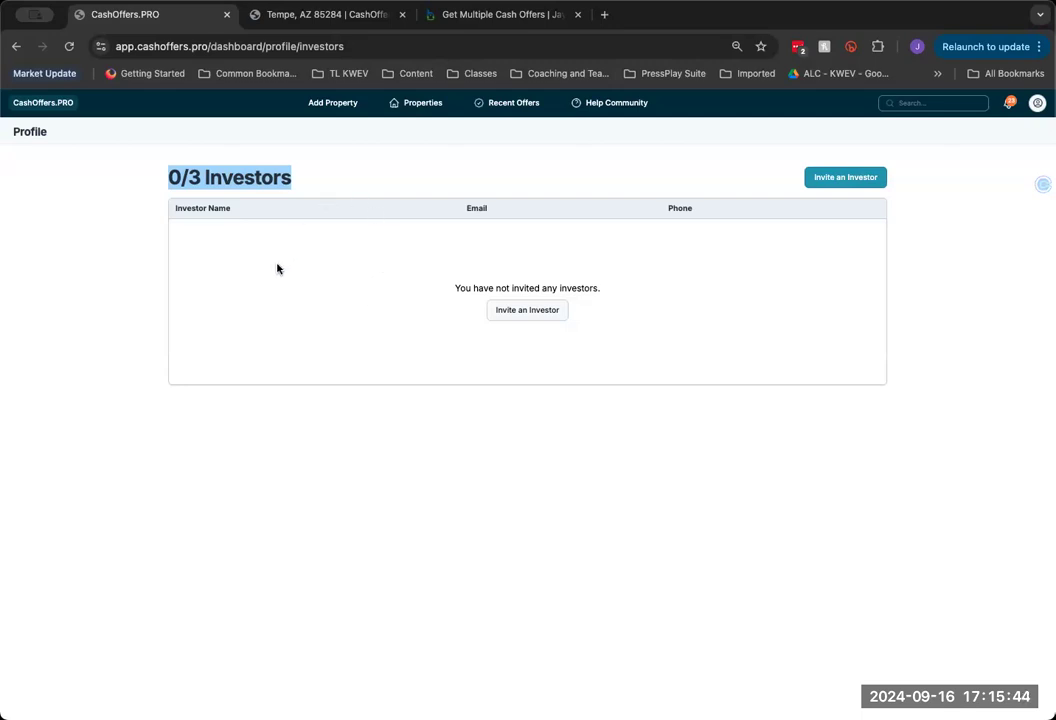
pyautogui.click(527, 314)
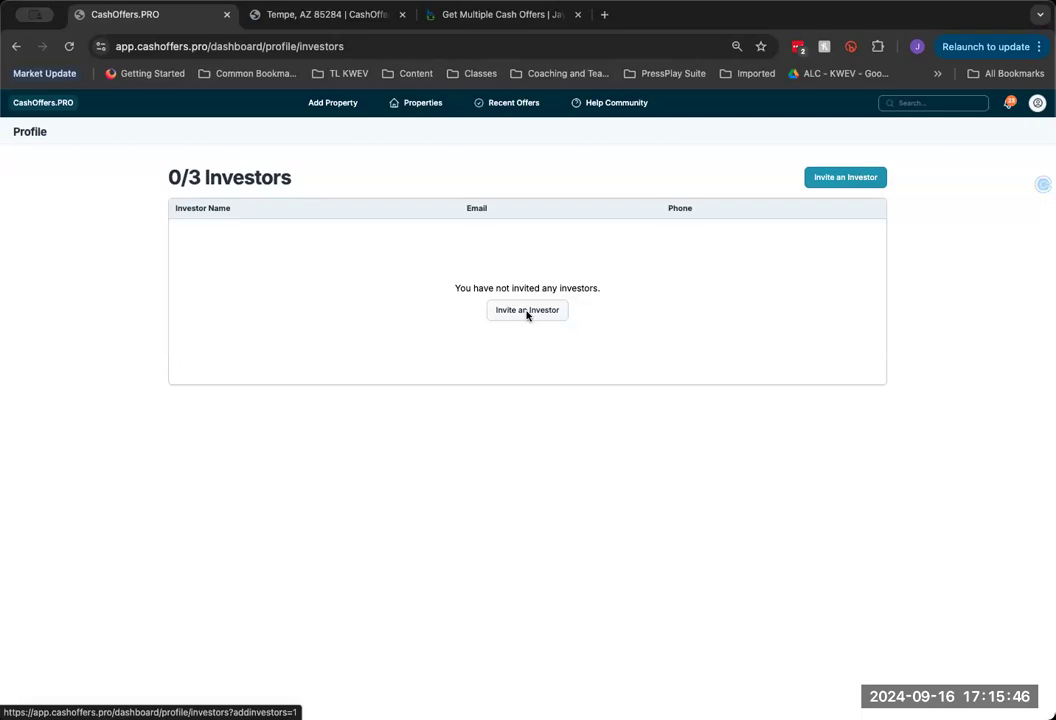
pyautogui.click(527, 314)
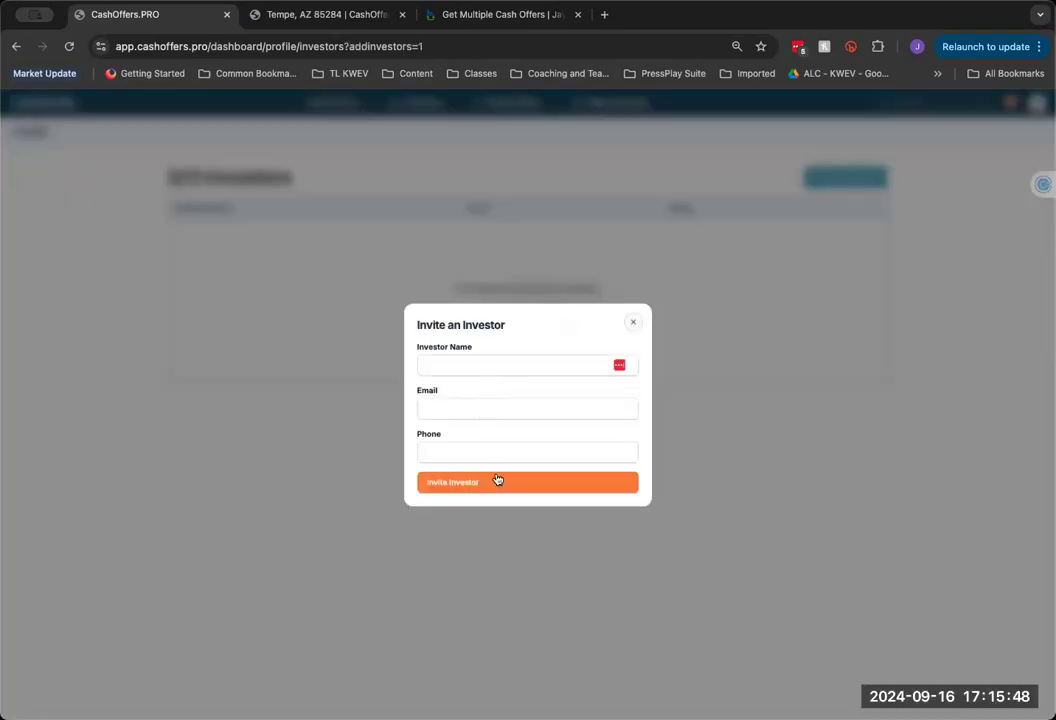
pyautogui.click(633, 322)
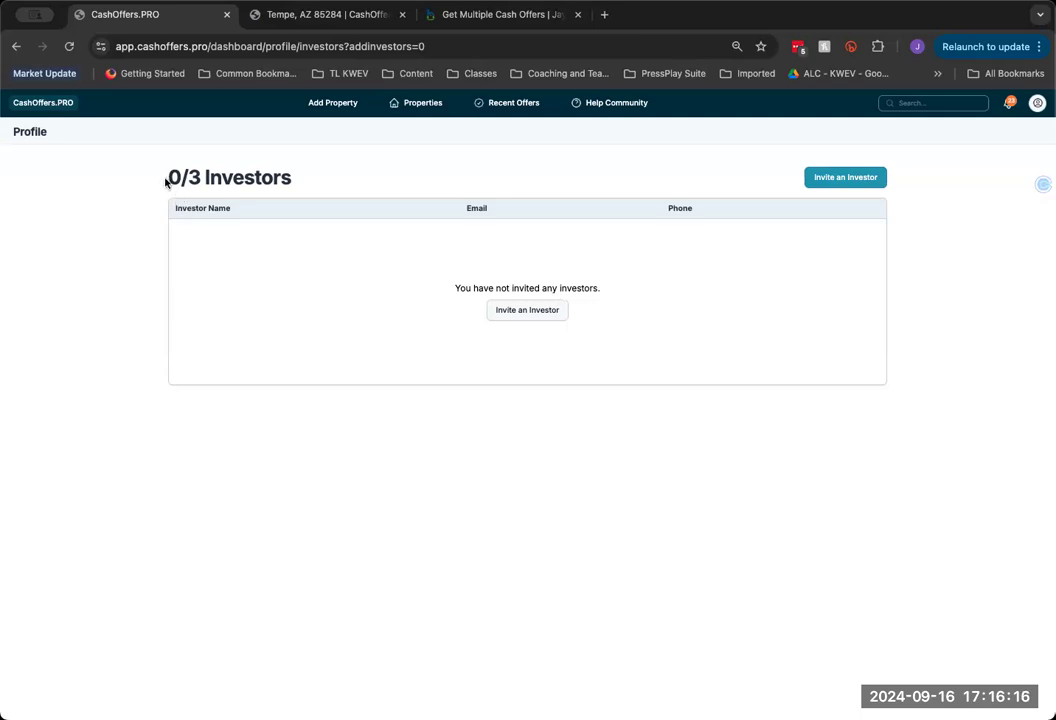
pyautogui.moveTo(167, 177); pyautogui.dragTo(313, 181)
# Return to Properties, open Offer Settings from the avatar menu, and begin a new auto listing offer
pyautogui.click(362, 276)
pyautogui.click(420, 106)
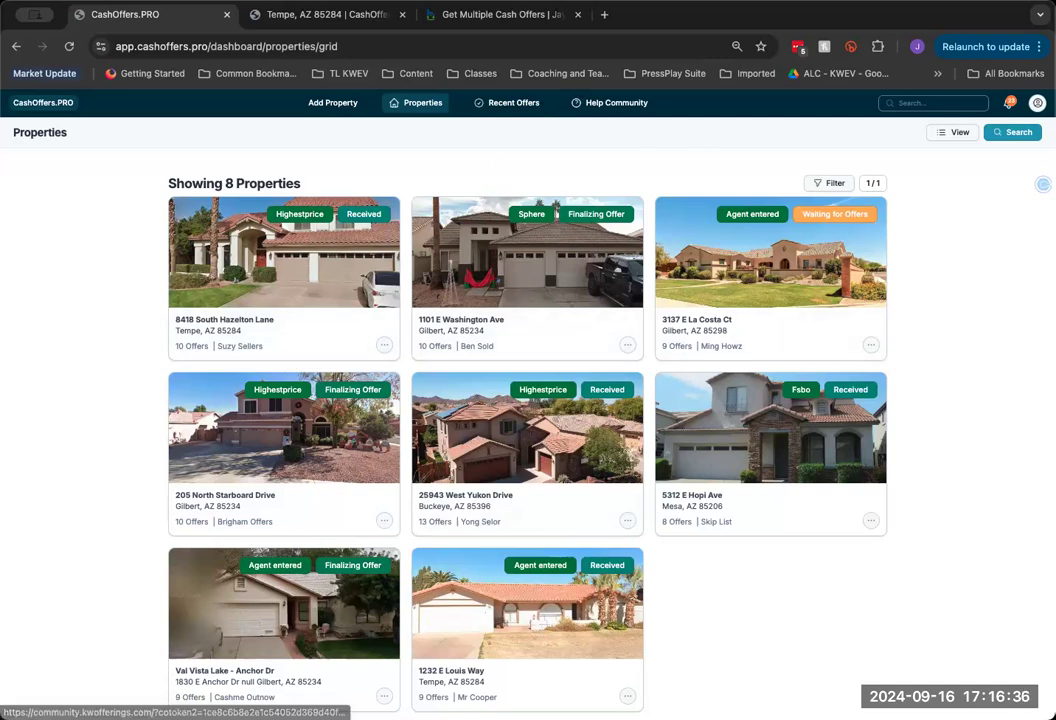
pyautogui.click(1037, 103)
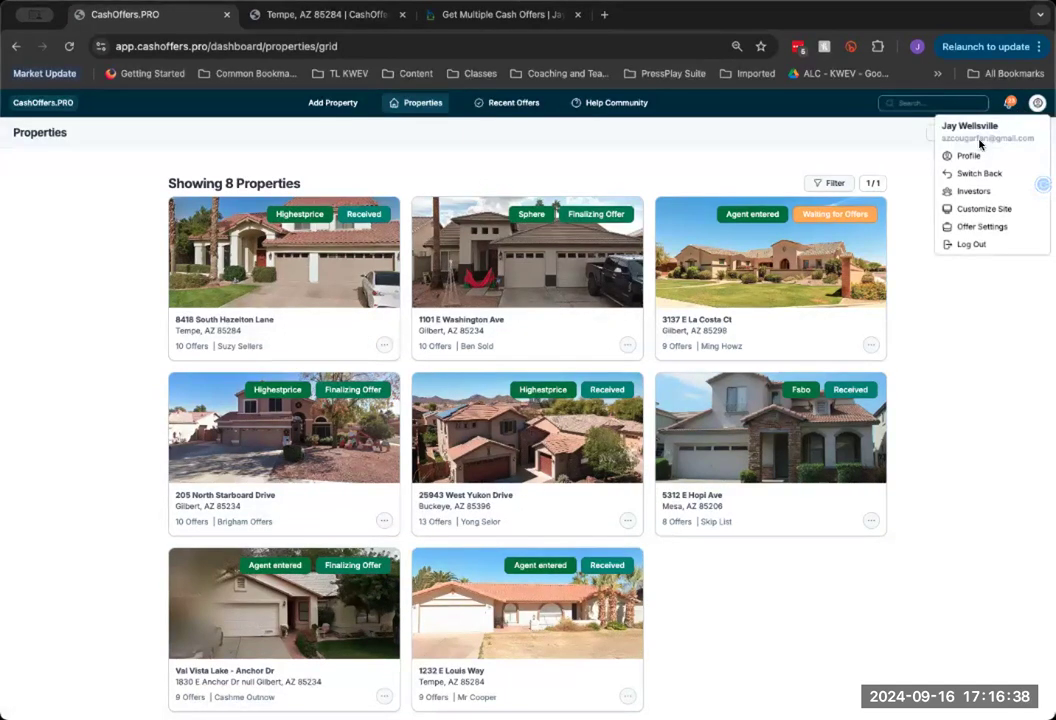
pyautogui.click(963, 229)
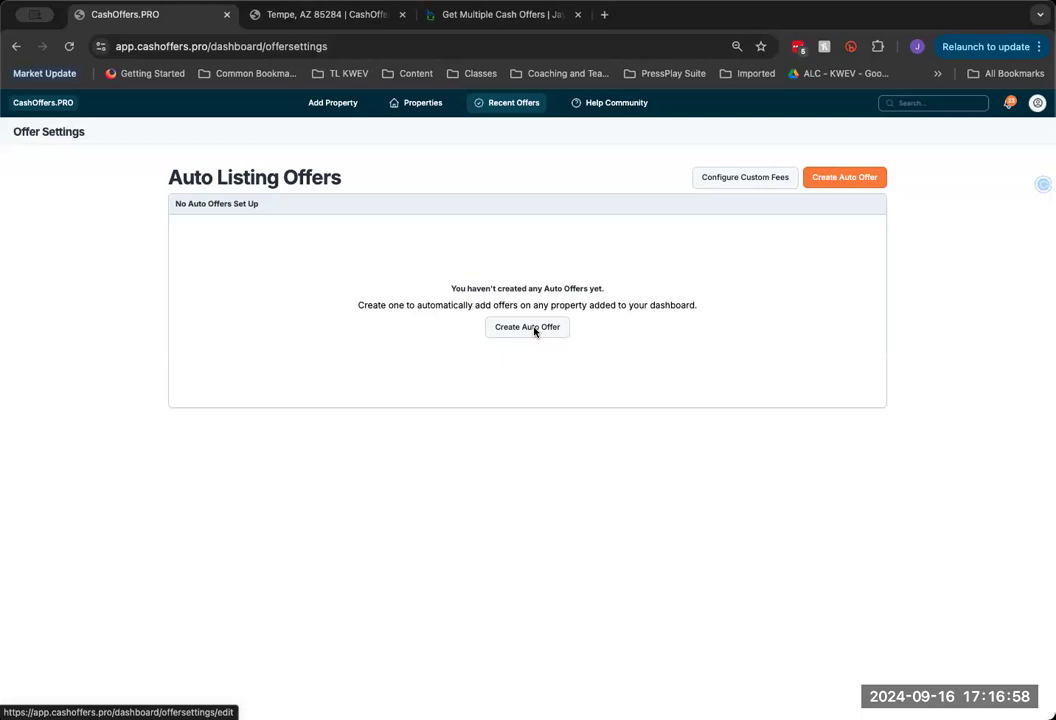
pyautogui.click(533, 330)
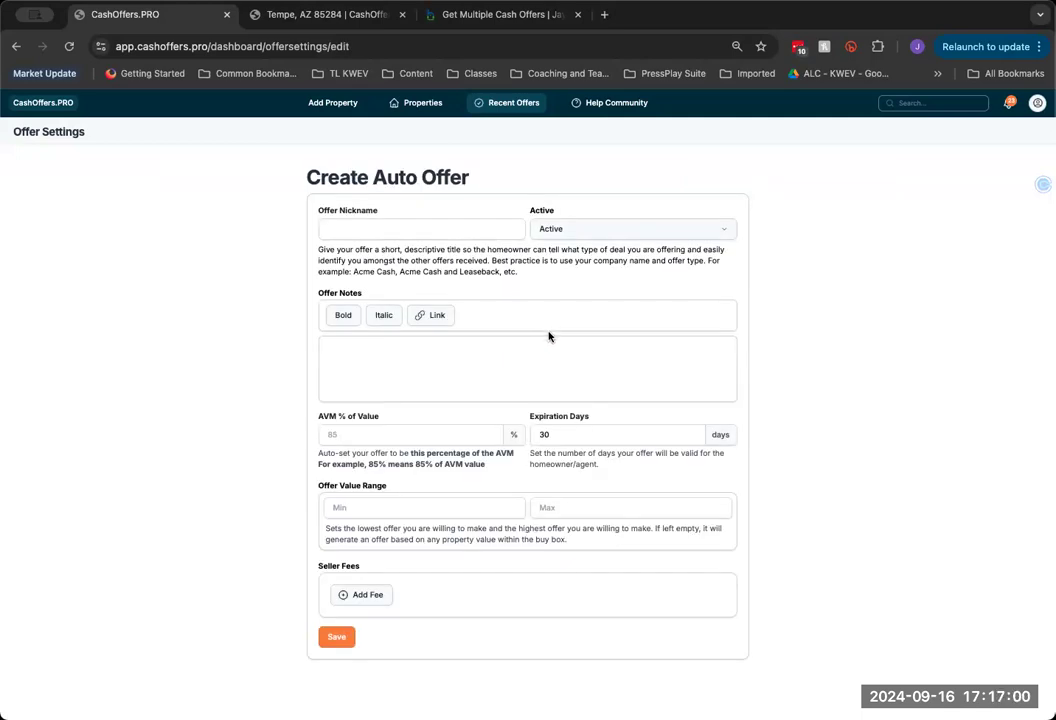
# Name the auto offer Start Packing Offer and keep its status Active
pyautogui.click(427, 229)
pyautogui.click(453, 262)
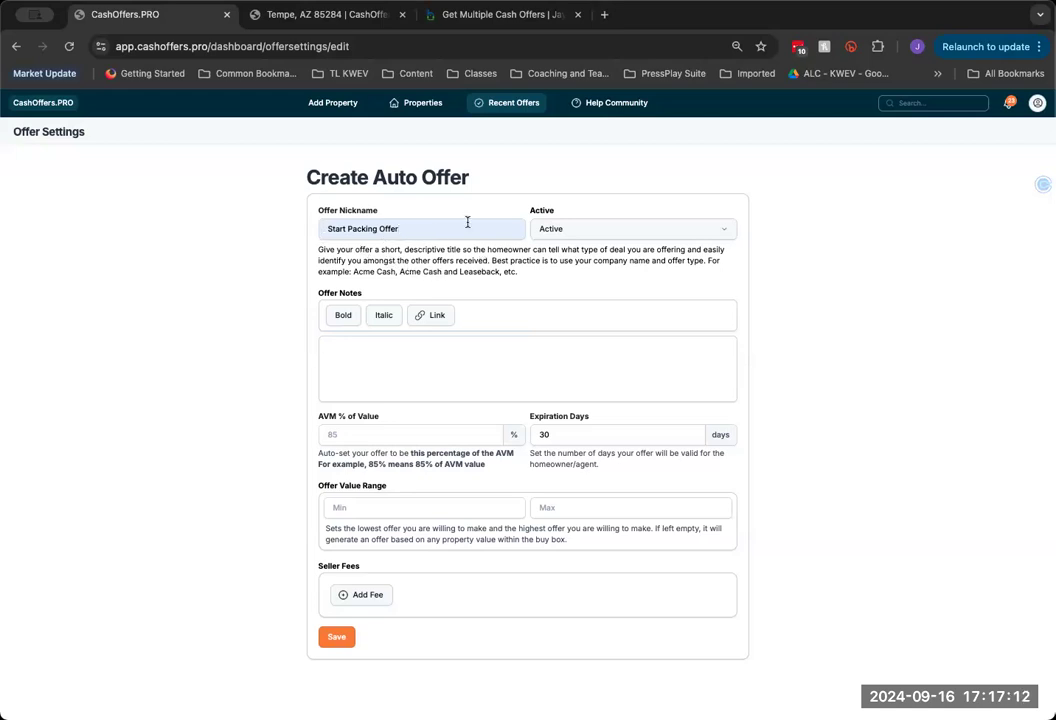
pyautogui.click(576, 234)
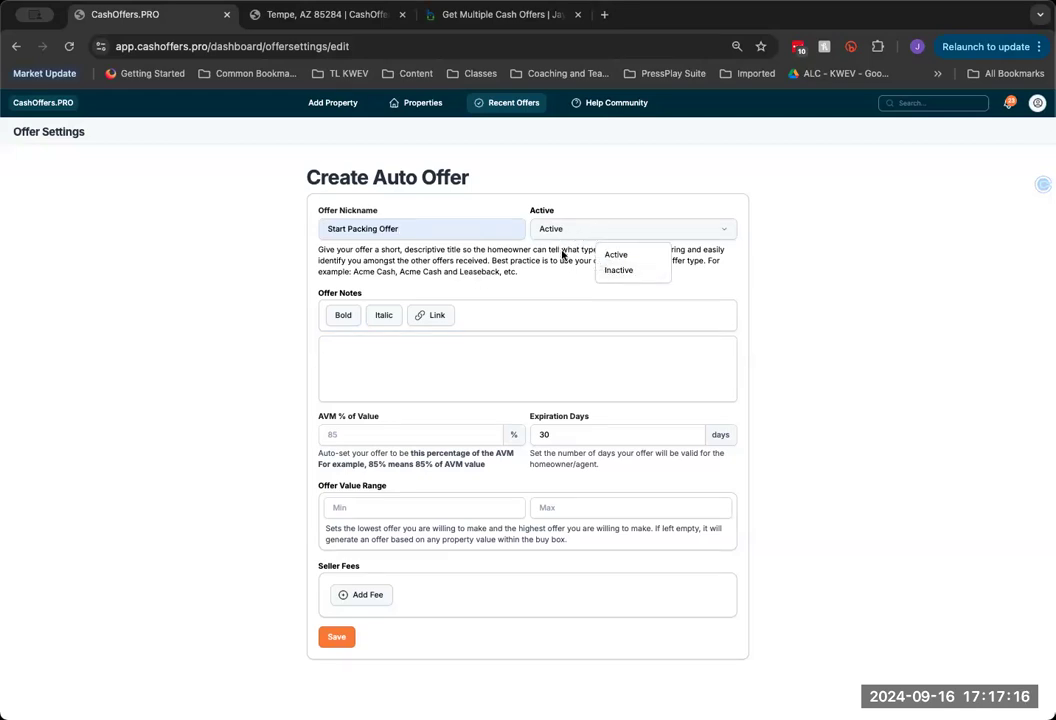
pyautogui.click(567, 260)
pyautogui.click(421, 359)
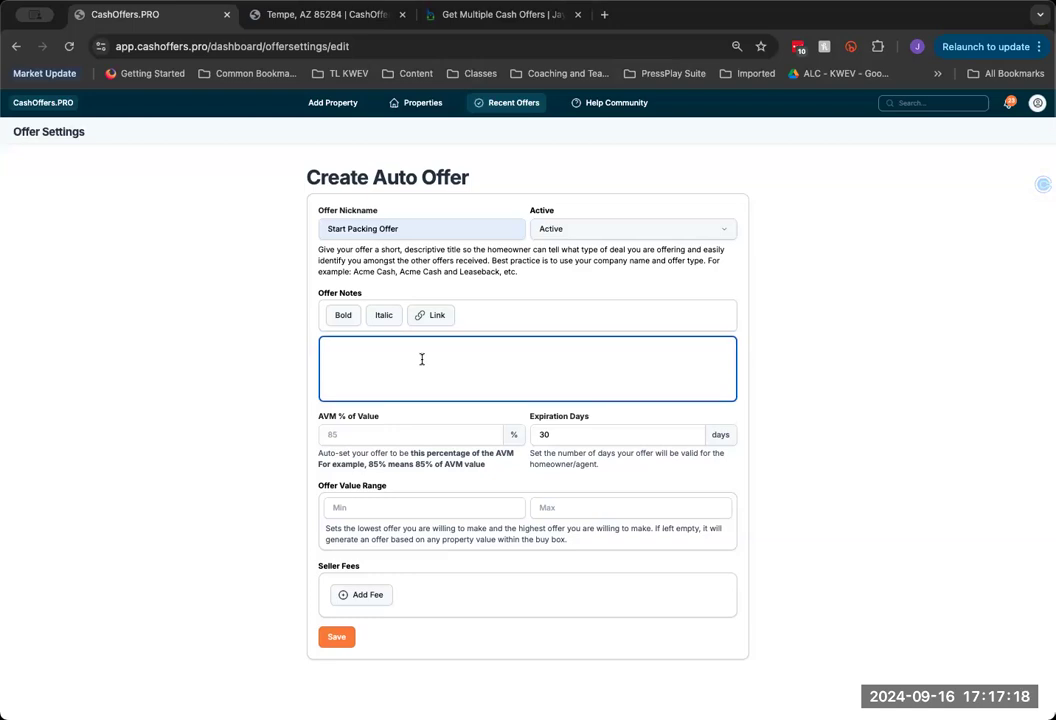
pyautogui.write('Everything that write is going to the')
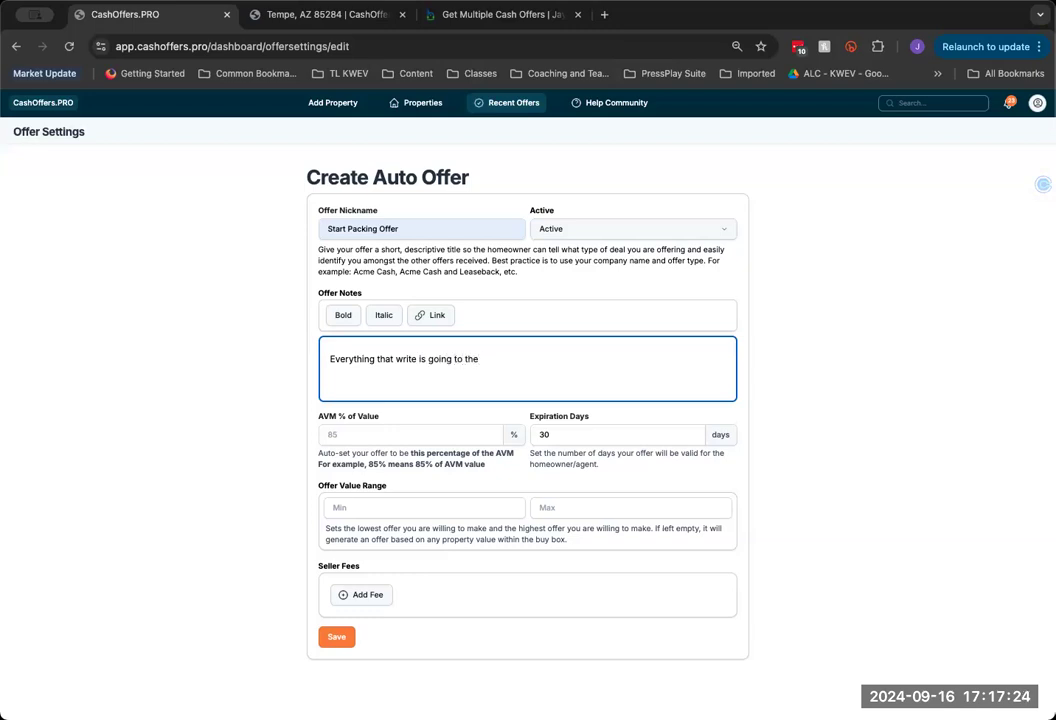
pyautogui.write(' seller here I can have links to')
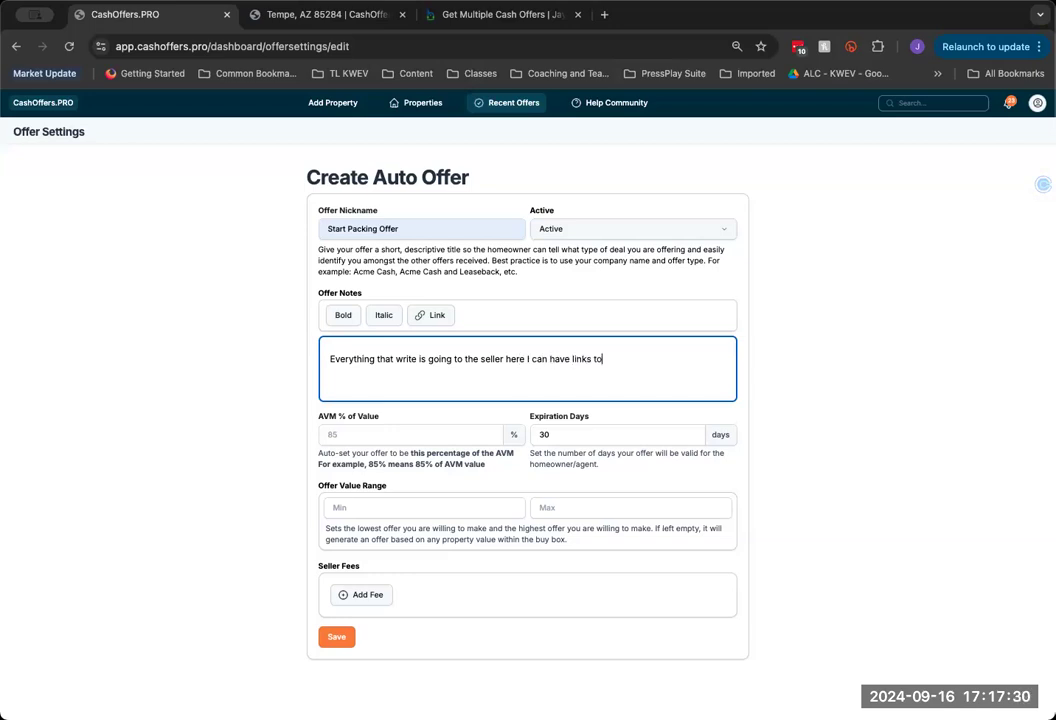
pyautogui.write(' my webstie h')
pyautogui.press('BackSpace')
pyautogui.press('BackSpace')
pyautogui.write('ite https')
pyautogui.write(';?/')
pyautogui.write('highestpr')
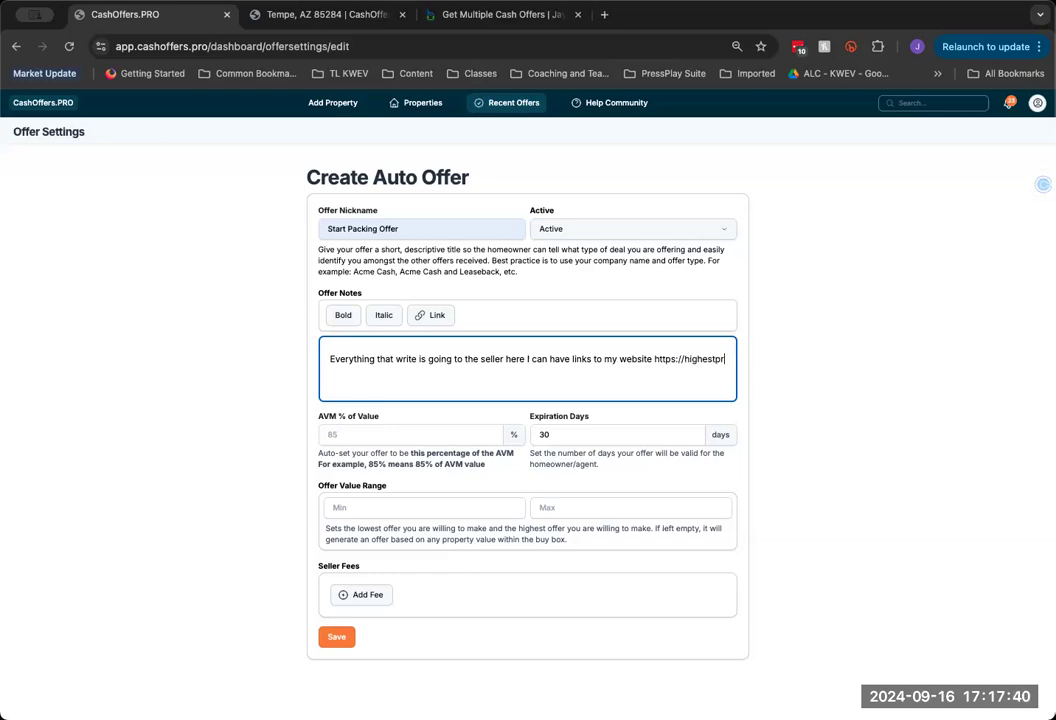
pyautogui.write('ice.com')
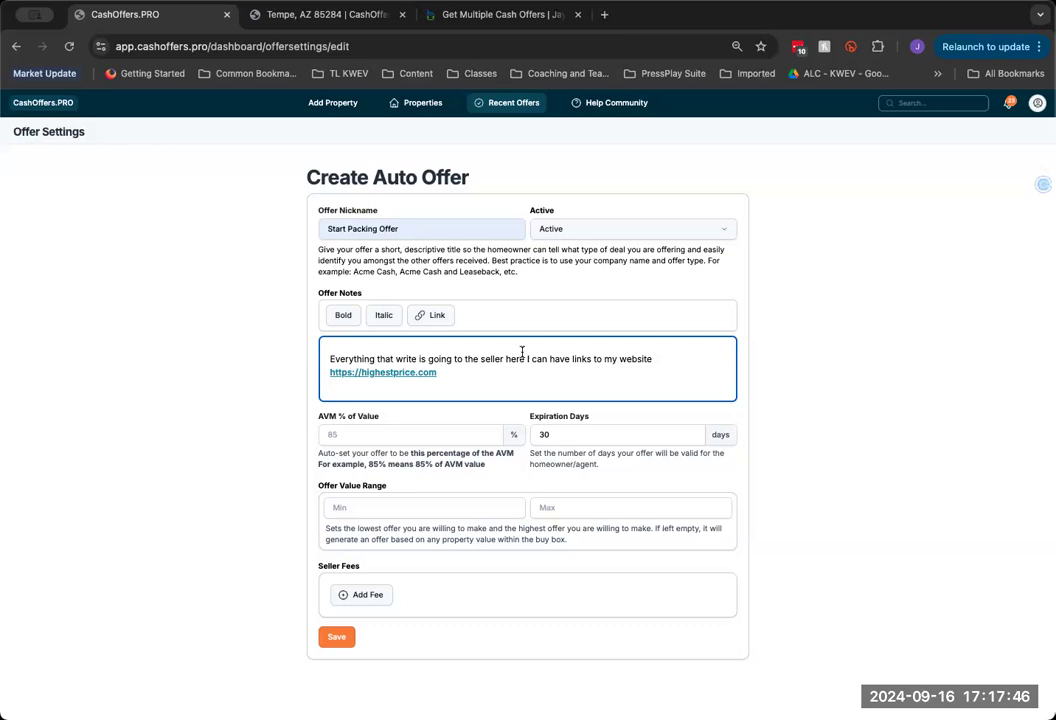
pyautogui.write('also to any flyer')
pyautogui.write(' ater')
pyautogui.press('BackSpace')
pyautogui.press('BackSpace')
pyautogui.press('BackSpace')
pyautogui.write('material')
pyautogui.press('BackSpace')
pyautogui.write('l')
pyautogui.press('BackSpace')
pyautogui.write('al - and explain why wm')
pyautogui.press('BackSpace')
pyautogui.press('BackSpace')
pyautogui.write('my listing option')
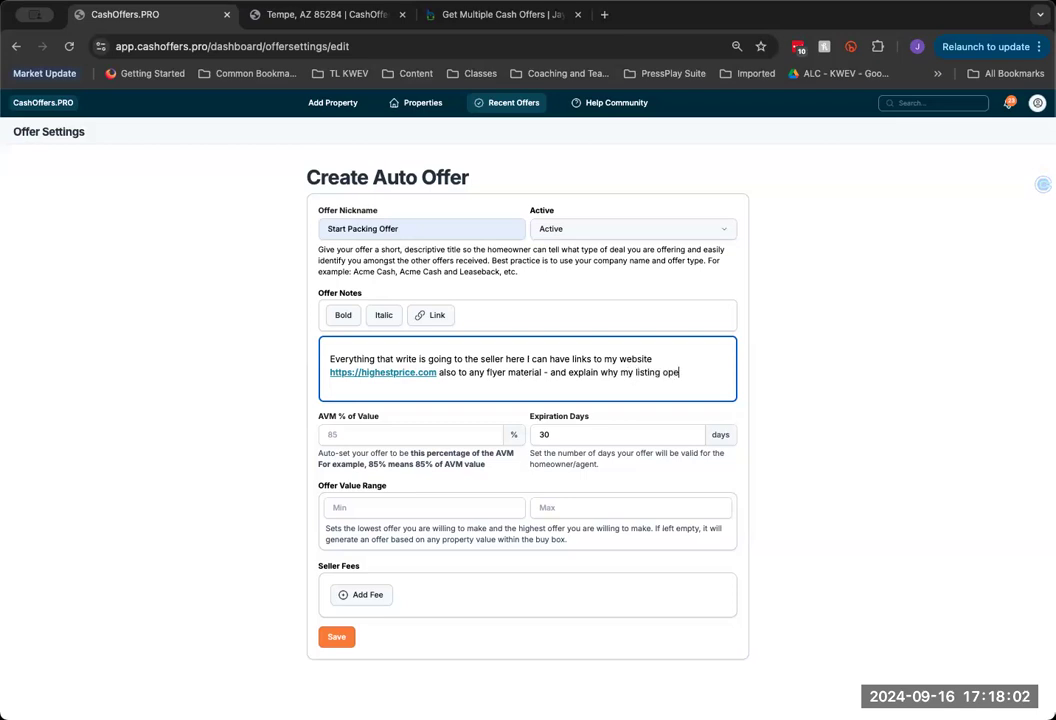
pyautogui.write('s is excellent.')
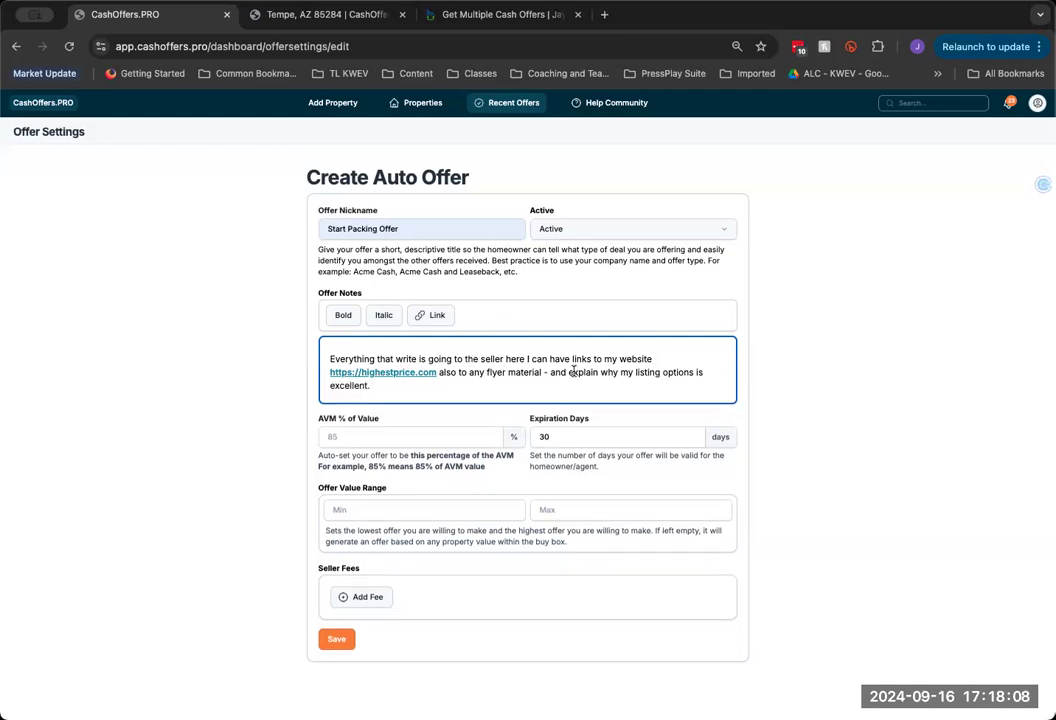
# Make the phrase 'why my listing options' bold and italic
pyautogui.moveTo(601, 372); pyautogui.dragTo(696, 372)
pyautogui.click(343, 316)
pyautogui.click(384, 316)
pyautogui.click(506, 384)
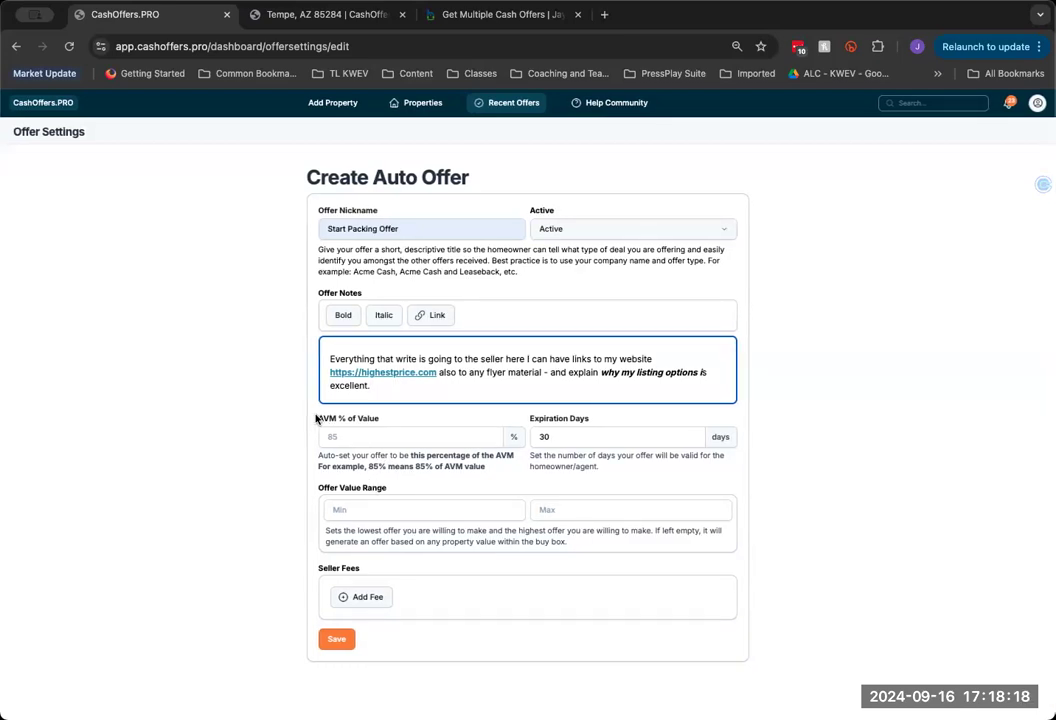
pyautogui.moveTo(316, 419); pyautogui.dragTo(380, 419)
pyautogui.click(410, 467)
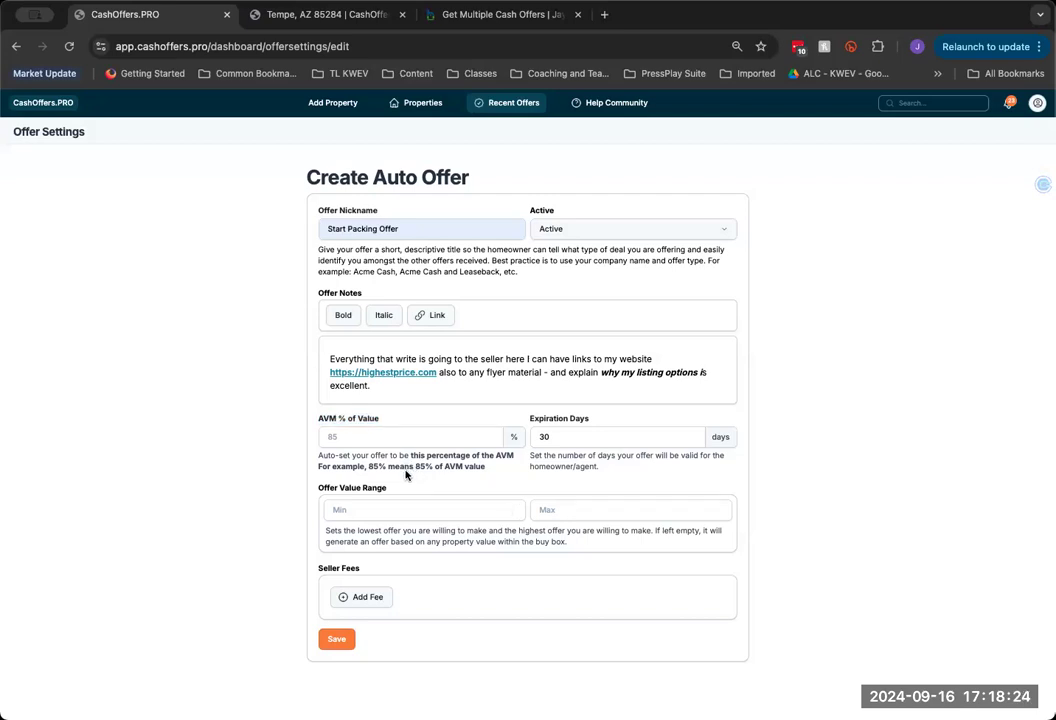
# Set AVM to 101%, expiration to 7 days, and the value range to 250000–999999
pyautogui.click(336, 437)
pyautogui.doubleClick(553, 436)
pyautogui.write('7')
pyautogui.click(389, 509)
pyautogui.moveTo(285, 488); pyautogui.dragTo(424, 486)
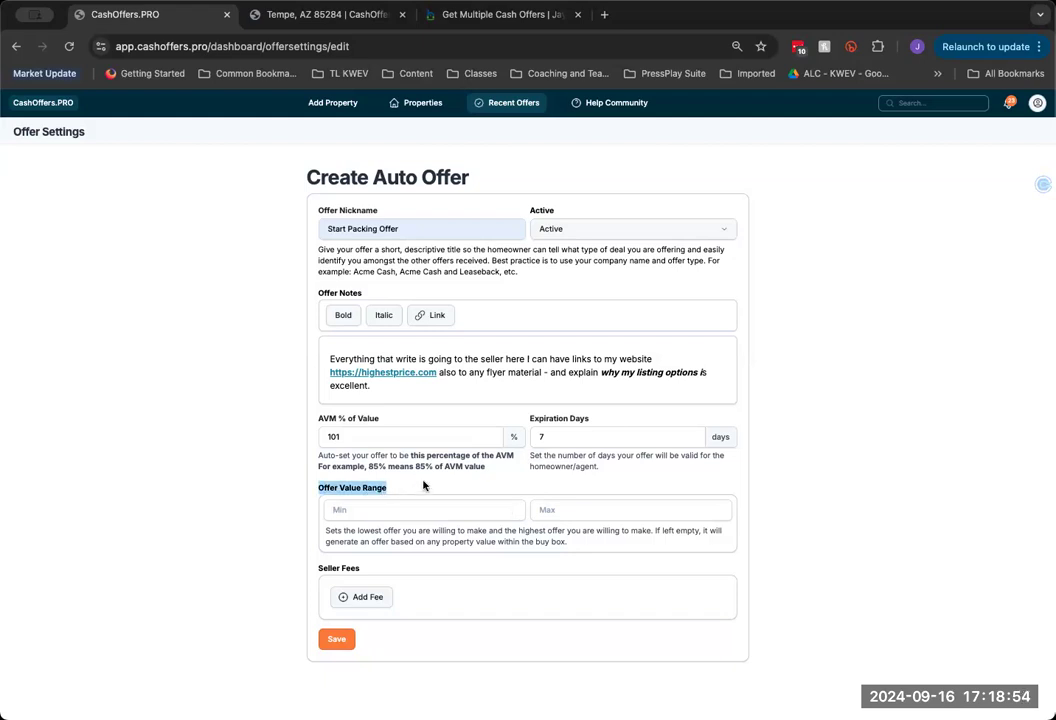
pyautogui.click(427, 510)
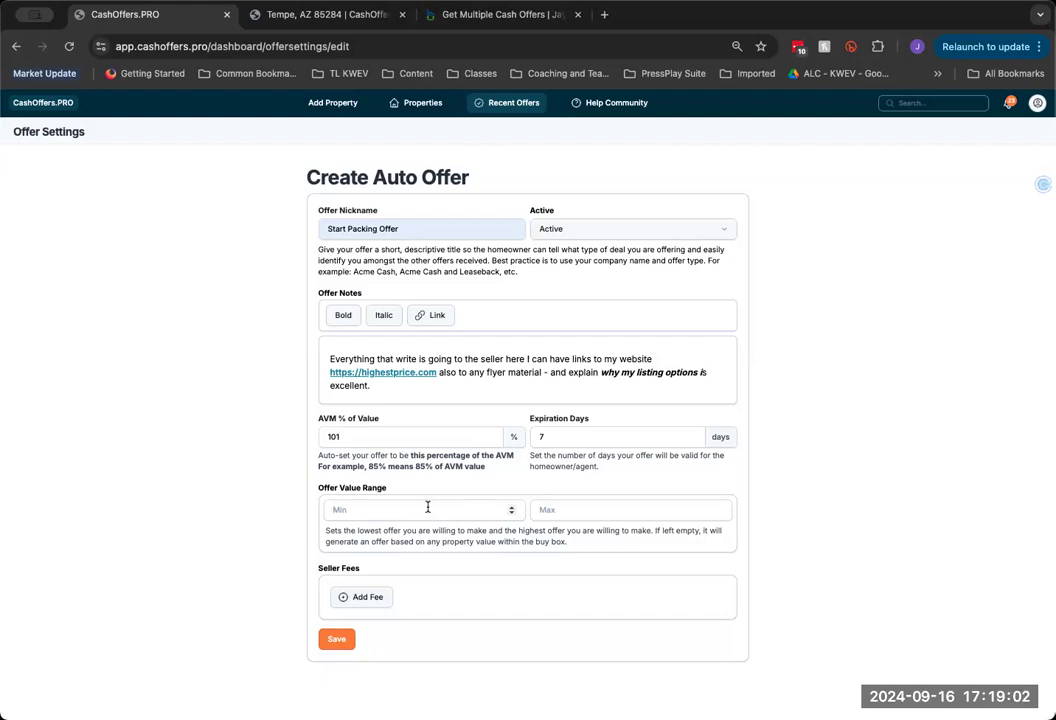
pyautogui.write('50000')
pyautogui.click(582, 511)
pyautogui.write('999999')
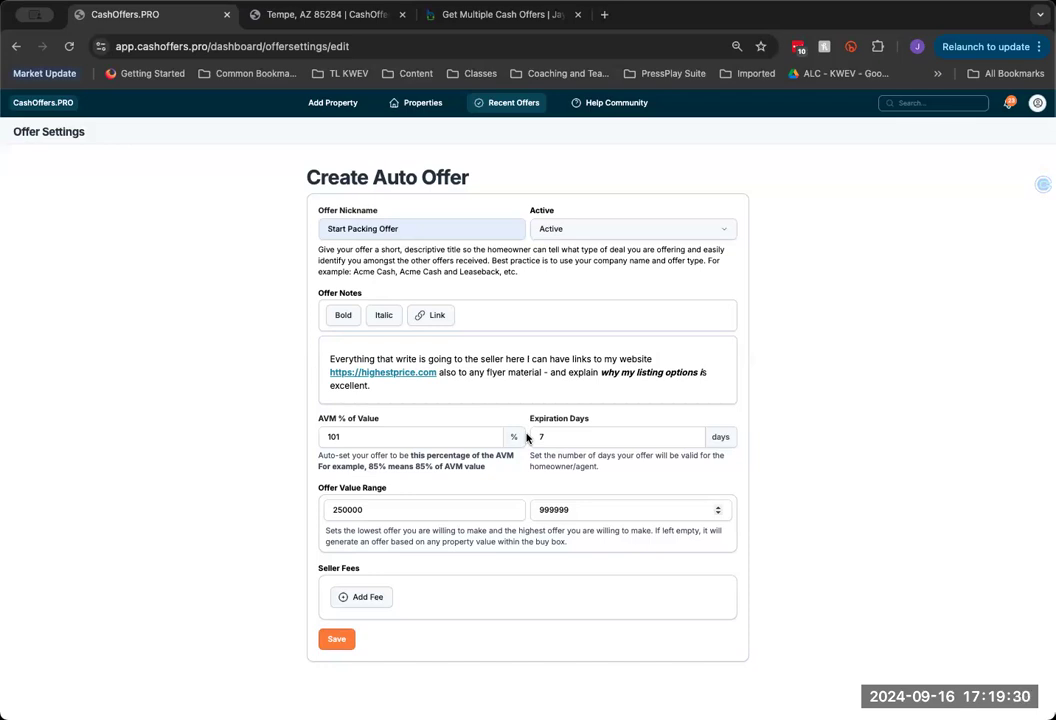
# Add a Listing Commission seller fee of 3.25 percent
pyautogui.click(363, 598)
pyautogui.click(354, 601)
pyautogui.click(428, 575)
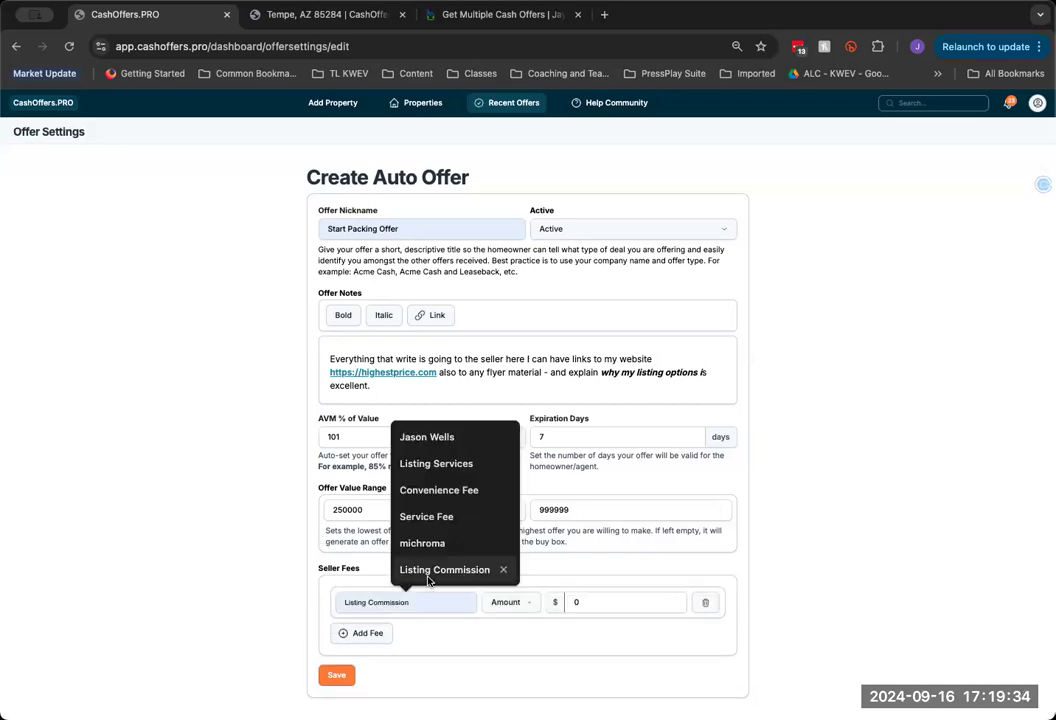
pyautogui.click(498, 643)
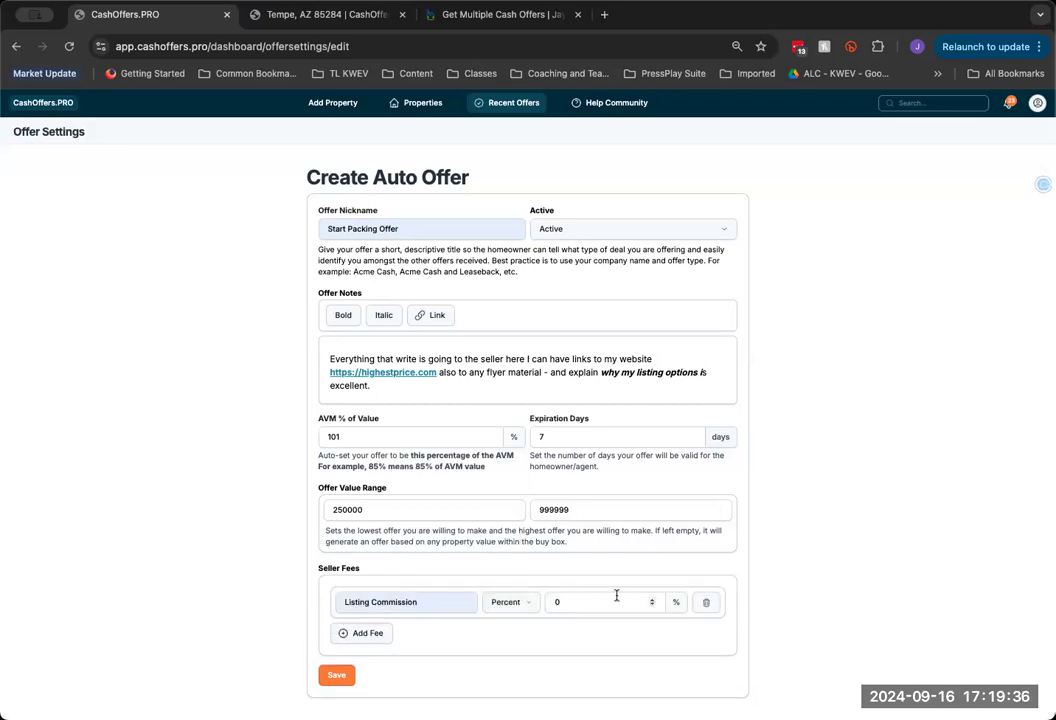
pyautogui.write('3.24')
pyautogui.press('BackSpace')
pyautogui.write('5')
# Add an Operations Fee seller fee with an amount of 699
pyautogui.click(359, 634)
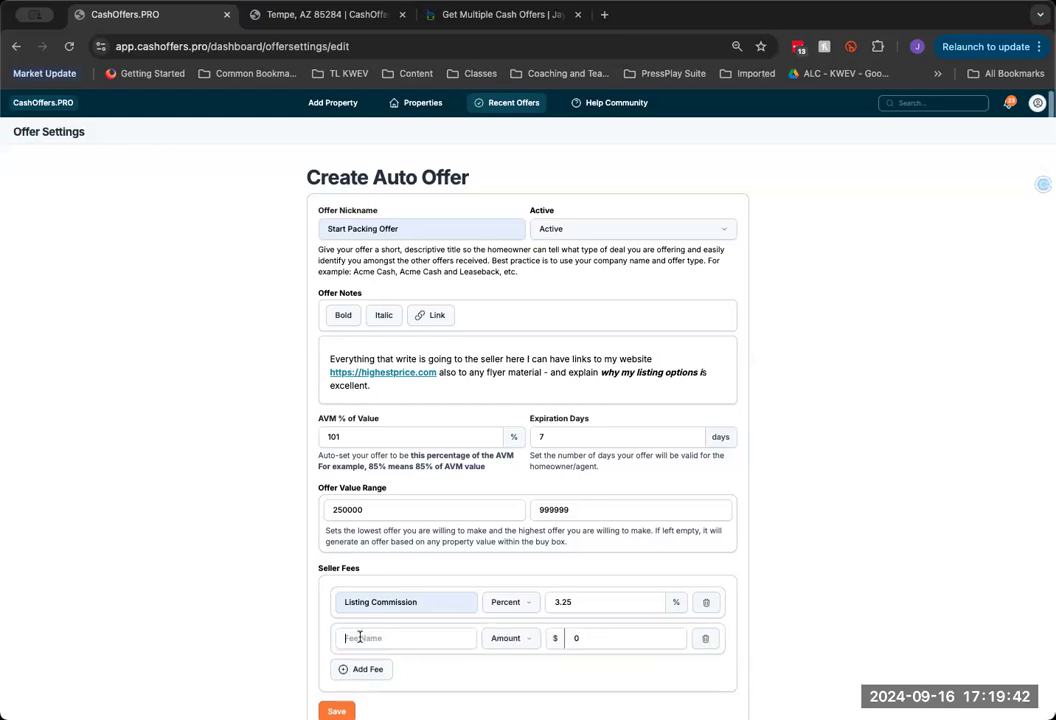
pyautogui.click(380, 640)
pyautogui.write('Ope')
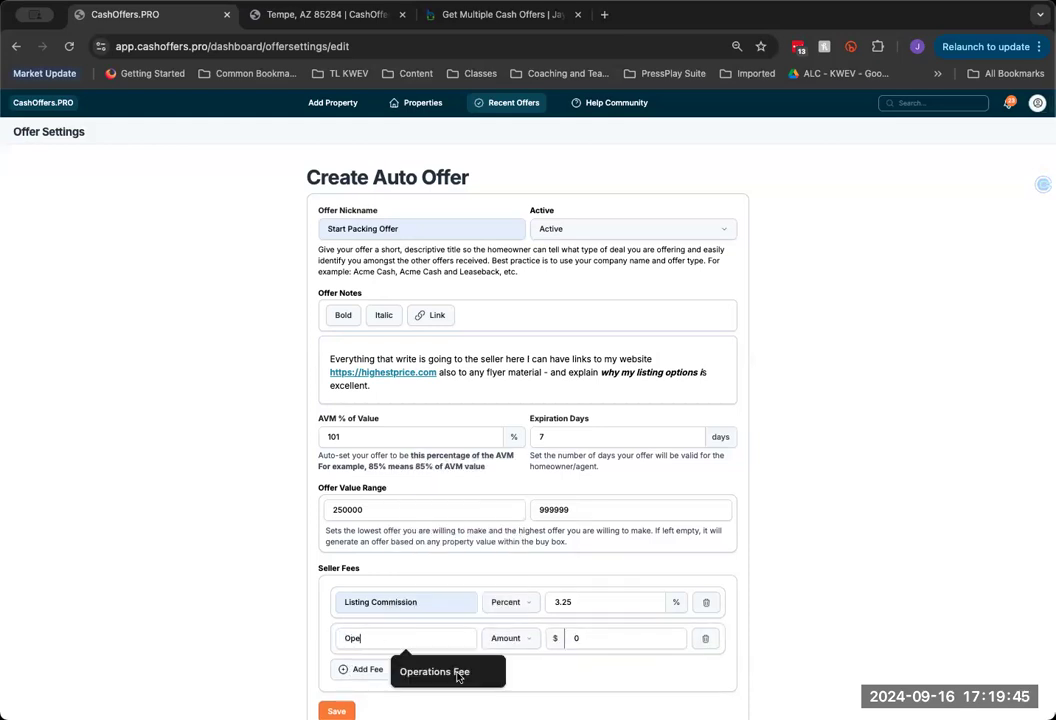
pyautogui.click(431, 671)
pyautogui.click(569, 636)
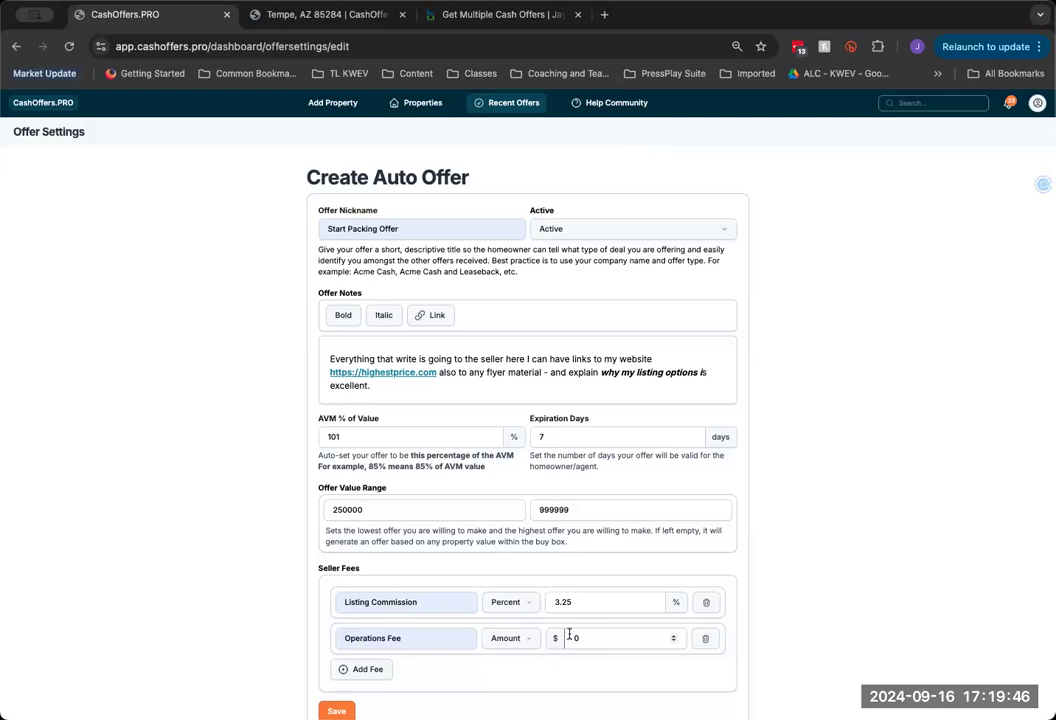
pyautogui.write('699')
pyautogui.scroll(-1, 437, 672)
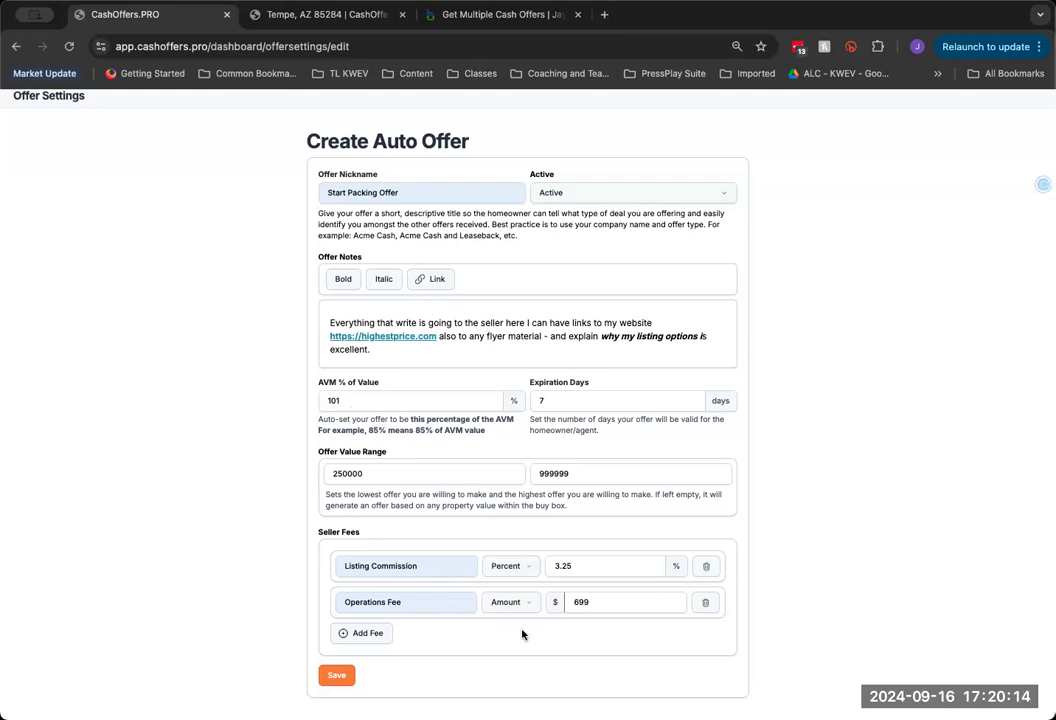
# Save Start Packing Offer and start a Flat Fee auto offer with DIY-of-Real-Estate MLS notes
pyautogui.click(340, 684)
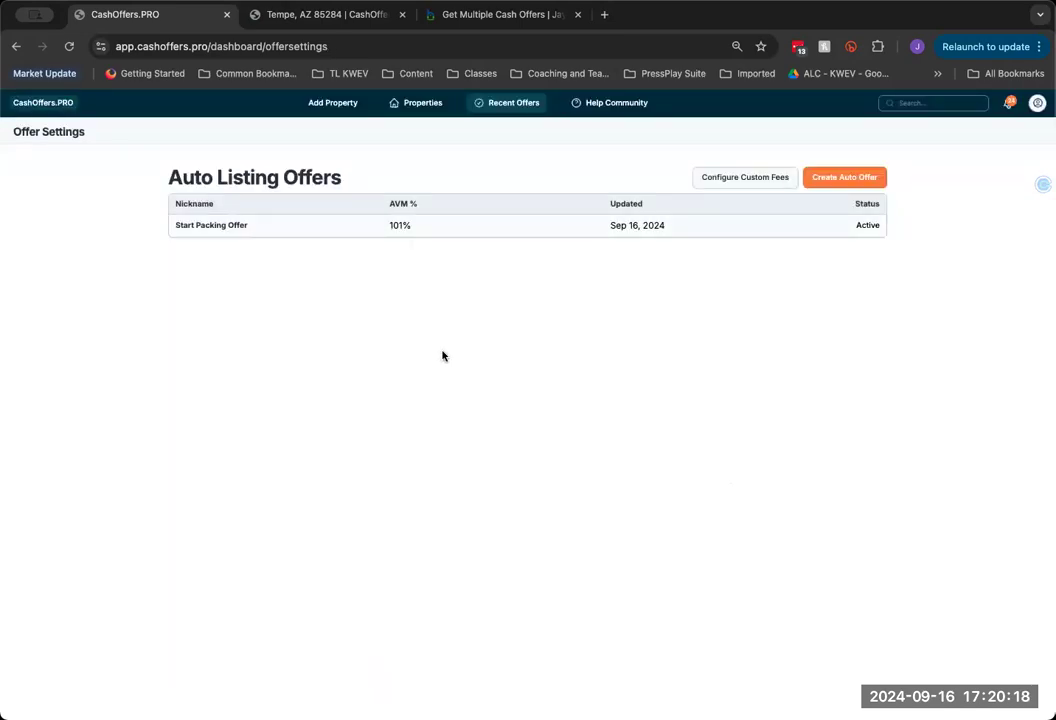
pyautogui.click(844, 180)
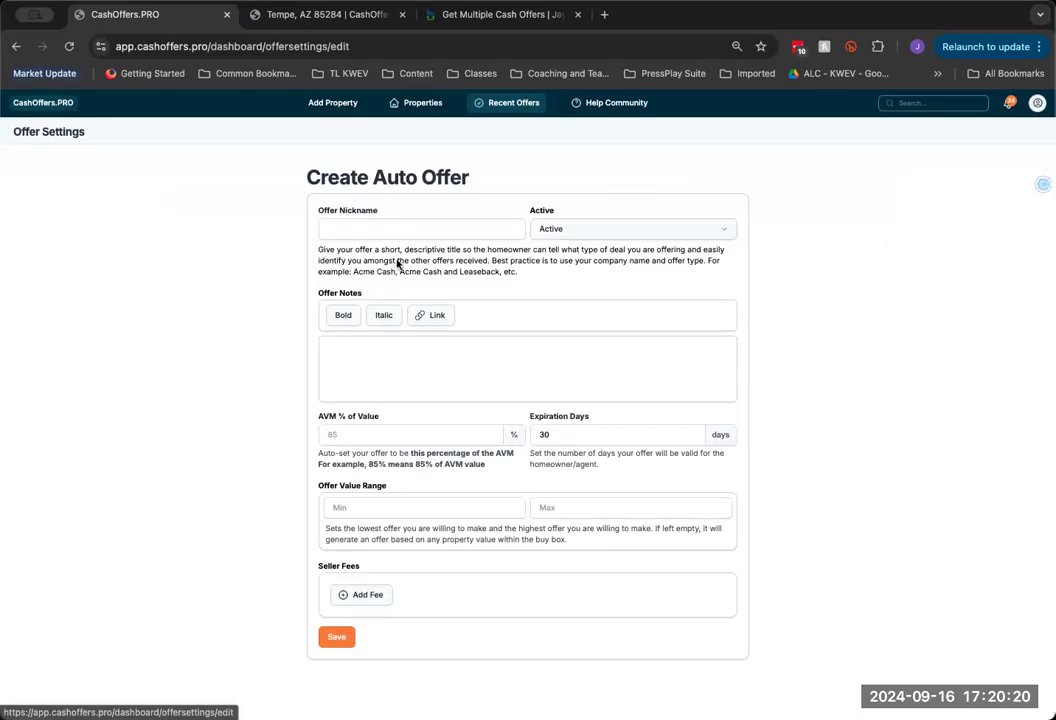
pyautogui.click(398, 232)
pyautogui.write('Fl')
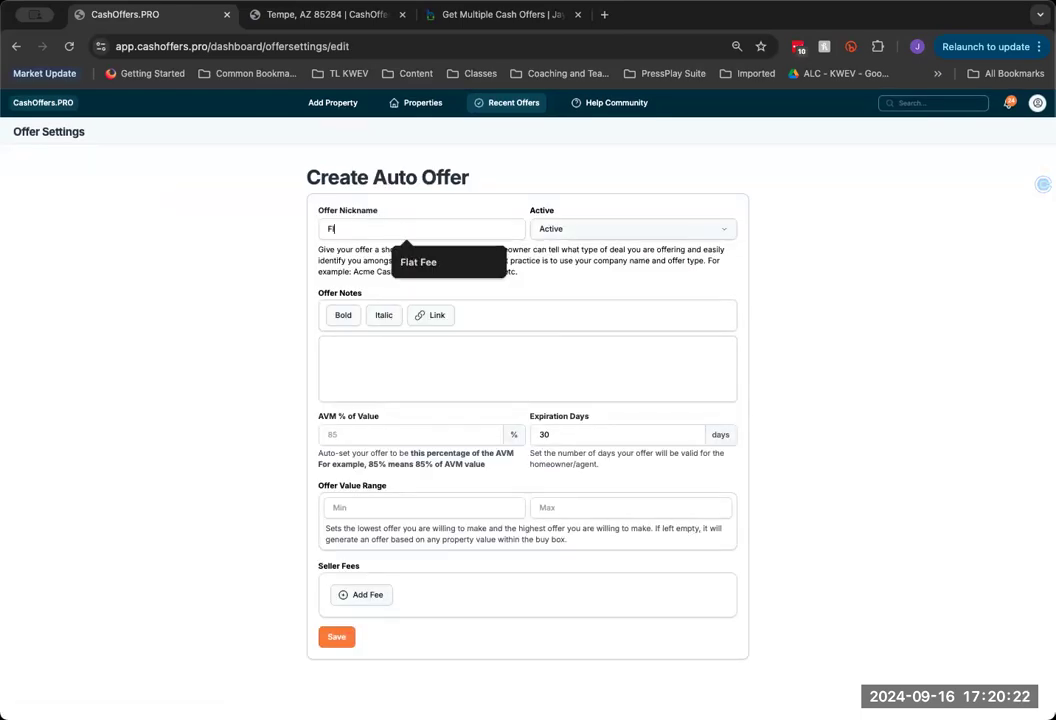
pyautogui.write('at Fee')
pyautogui.click(418, 262)
pyautogui.click(410, 359)
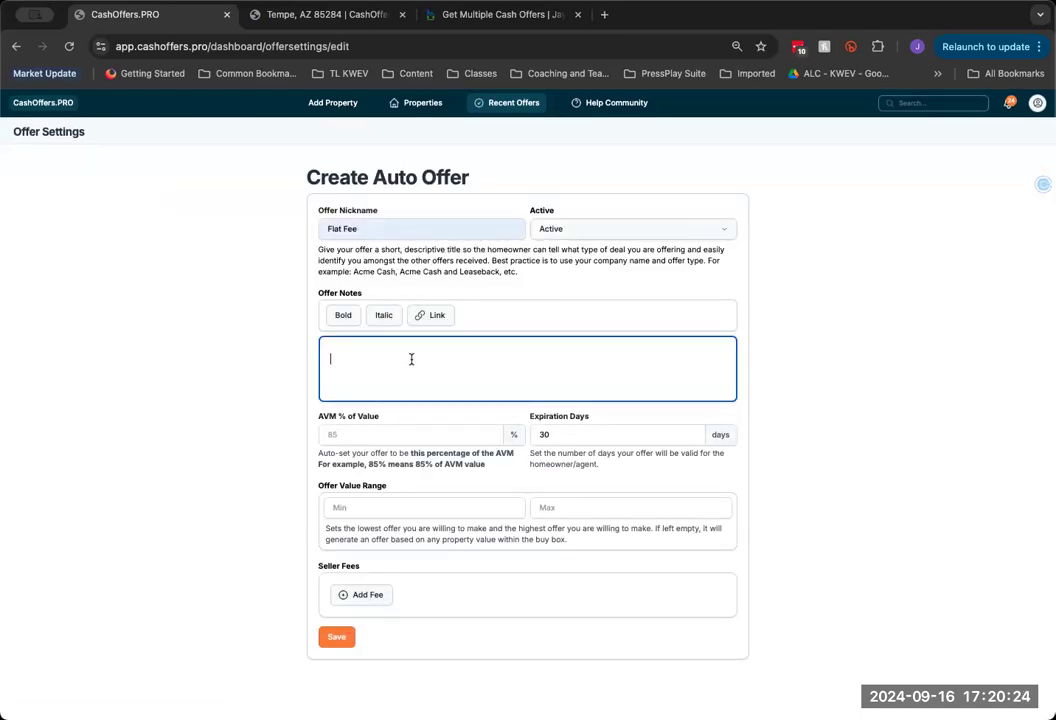
pyautogui.write('the DIY of Real Estate --- post on MLS and provide')
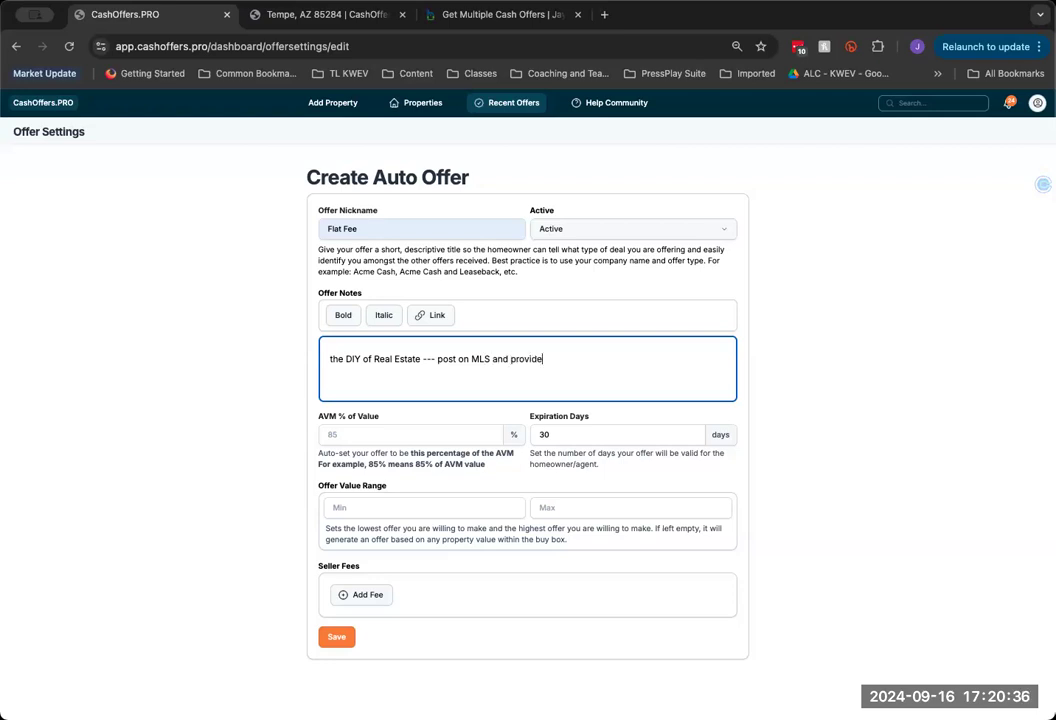
pyautogui.write(' 5 updates')
# Set Flat Fee to 100% of AVM with a $3999 Listing Services fee
pyautogui.click(367, 436)
pyautogui.write('100')
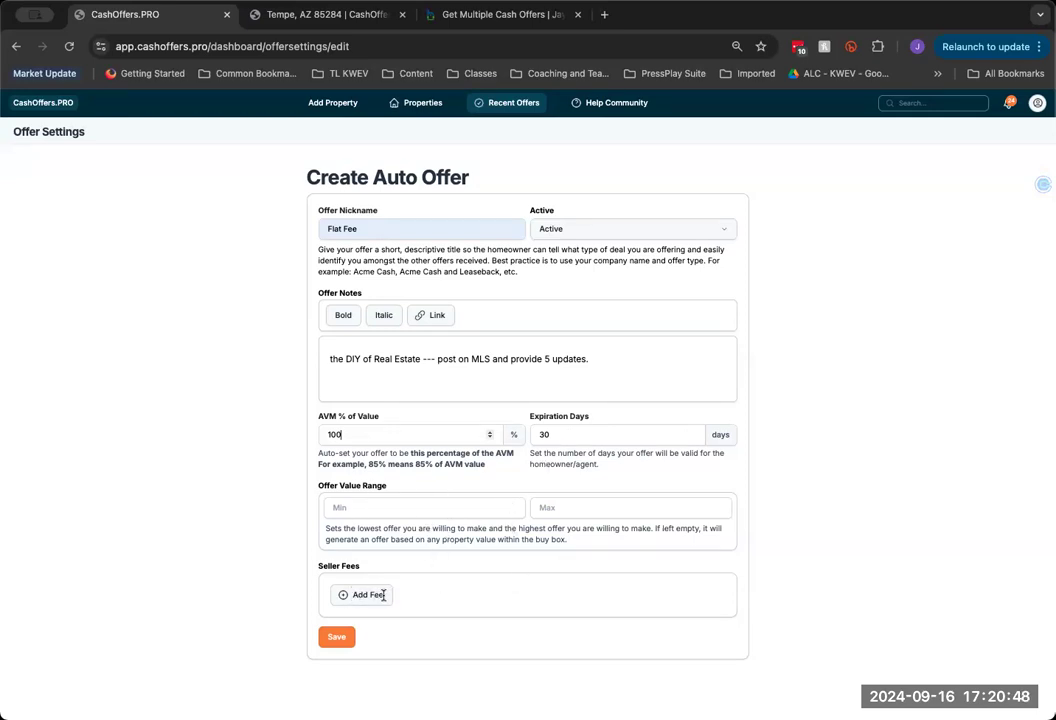
pyautogui.click(383, 595)
pyautogui.click(483, 472)
pyautogui.click(599, 599)
pyautogui.write('3999')
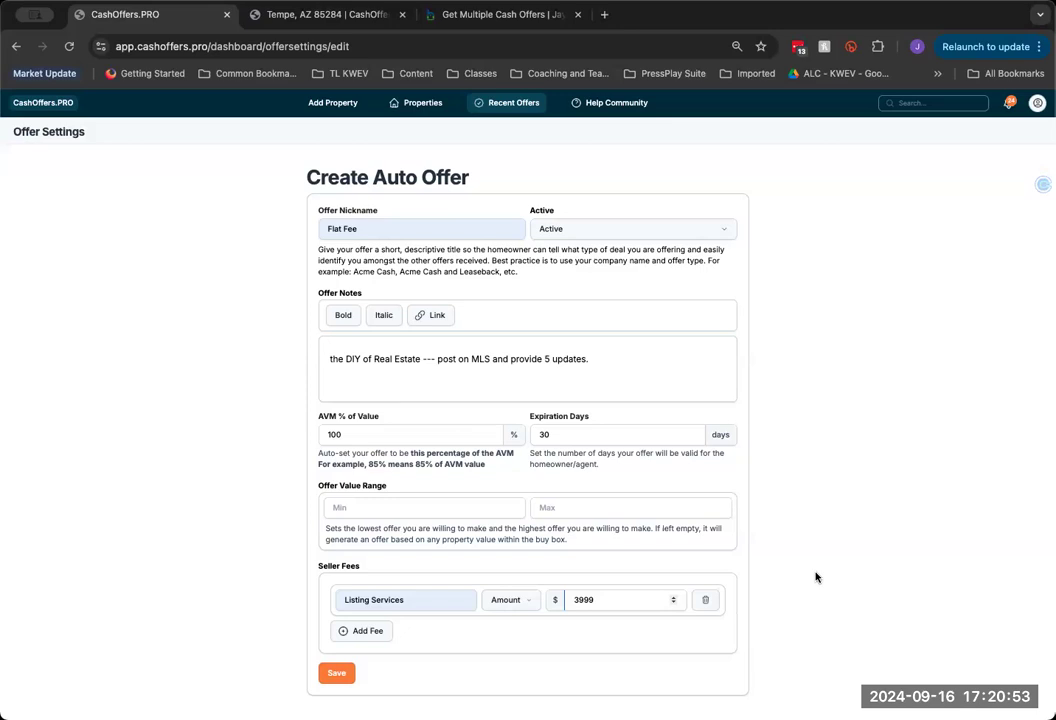
pyautogui.click(814, 575)
# Save the Flat Fee offer and start a third auto offer named LUXRE Exclusive
pyautogui.click(344, 677)
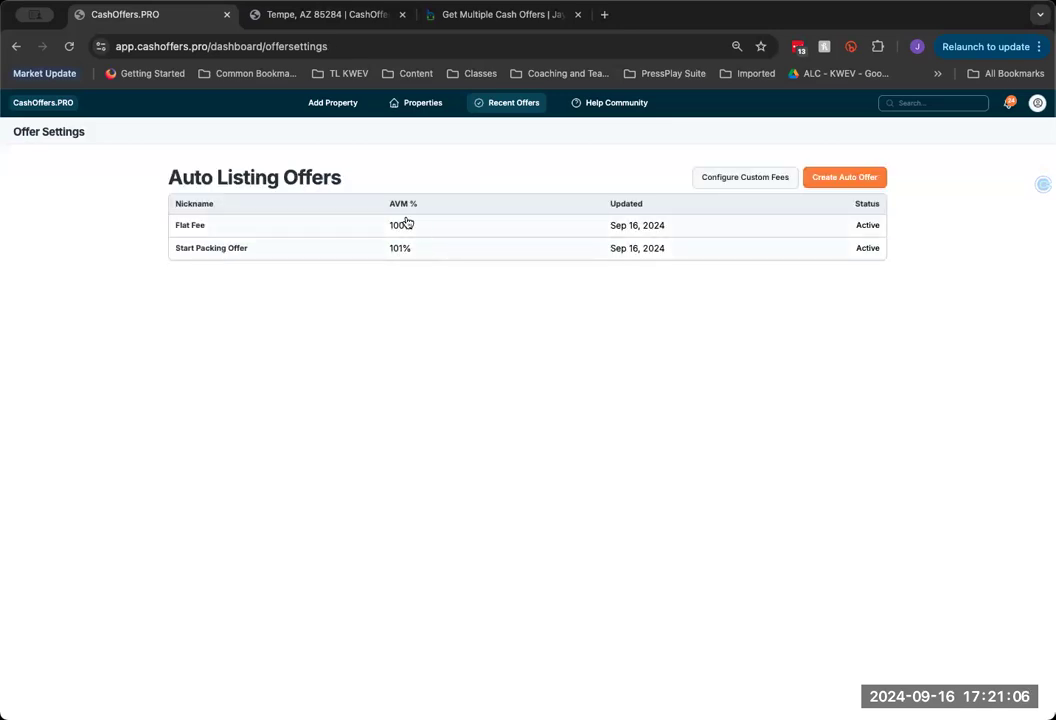
pyautogui.click(846, 178)
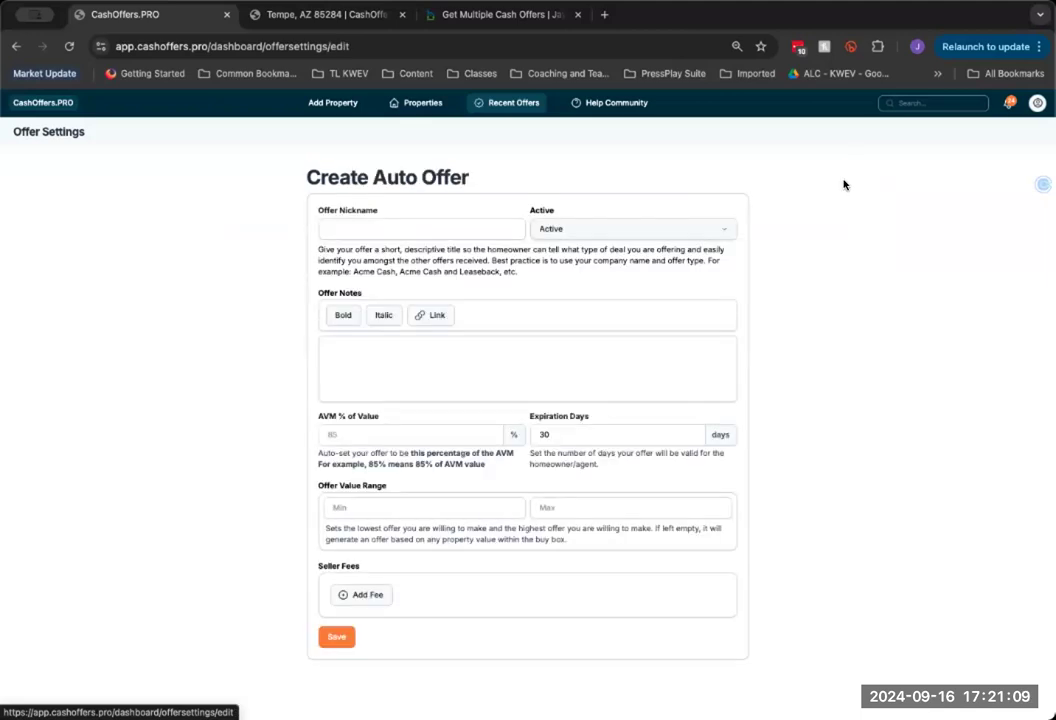
pyautogui.click(412, 227)
pyautogui.write('LUXRE')
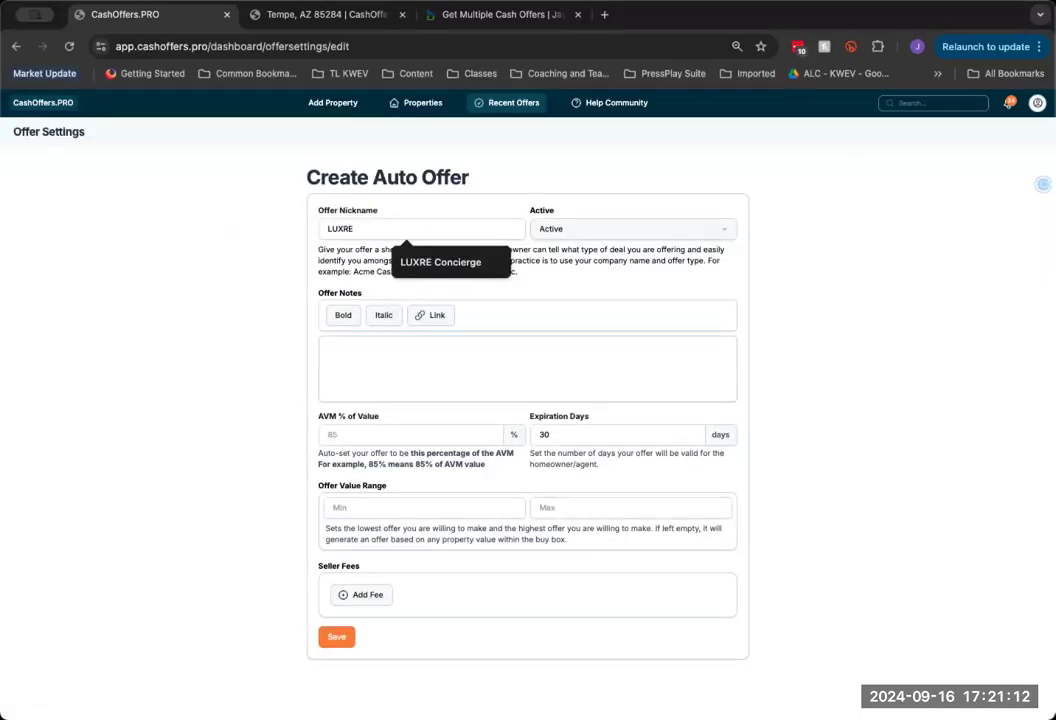
pyautogui.write(' Ex')
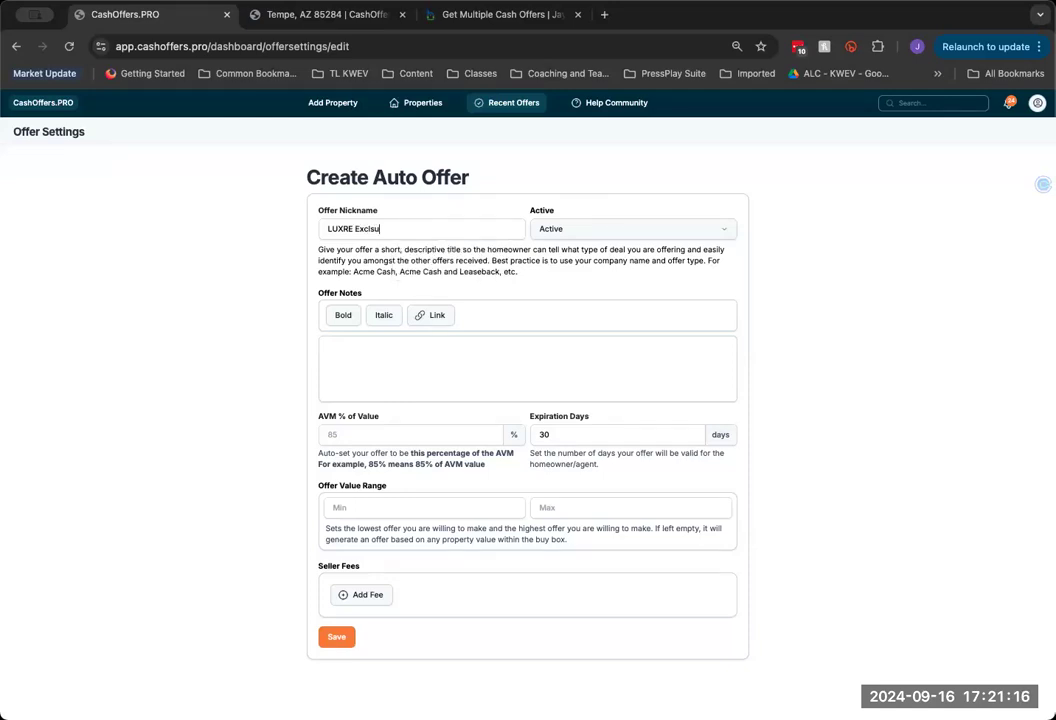
pyautogui.write('clusvie ')
pyautogui.write('ve')
# Write the note 'White-globe concierge service for the luxury lifestyle.', fixing 'service' and 'concierge'
pyautogui.click(386, 344)
pyautogui.write('White')
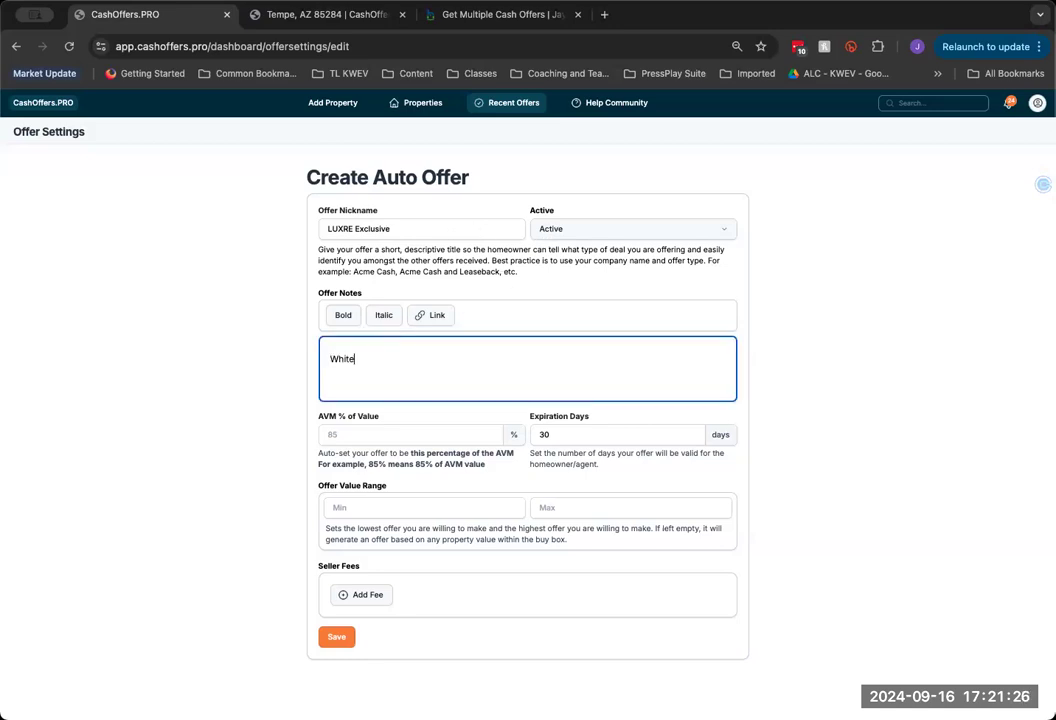
pyautogui.write('-globe conceirge servcie')
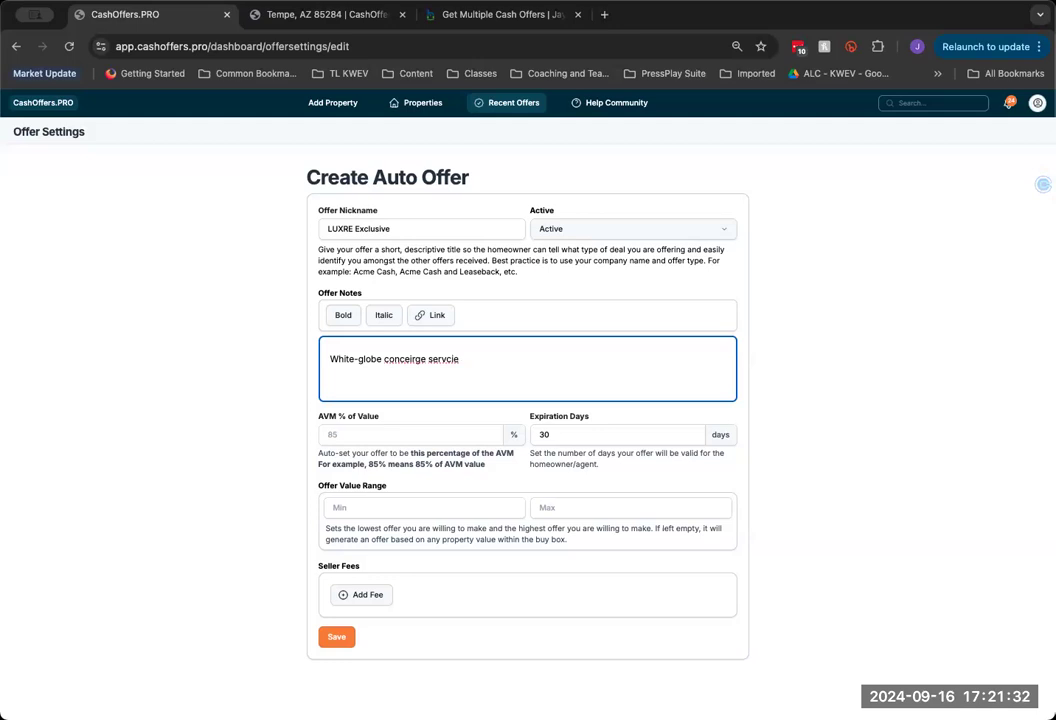
pyautogui.write(' for the luxury lifestyle.')
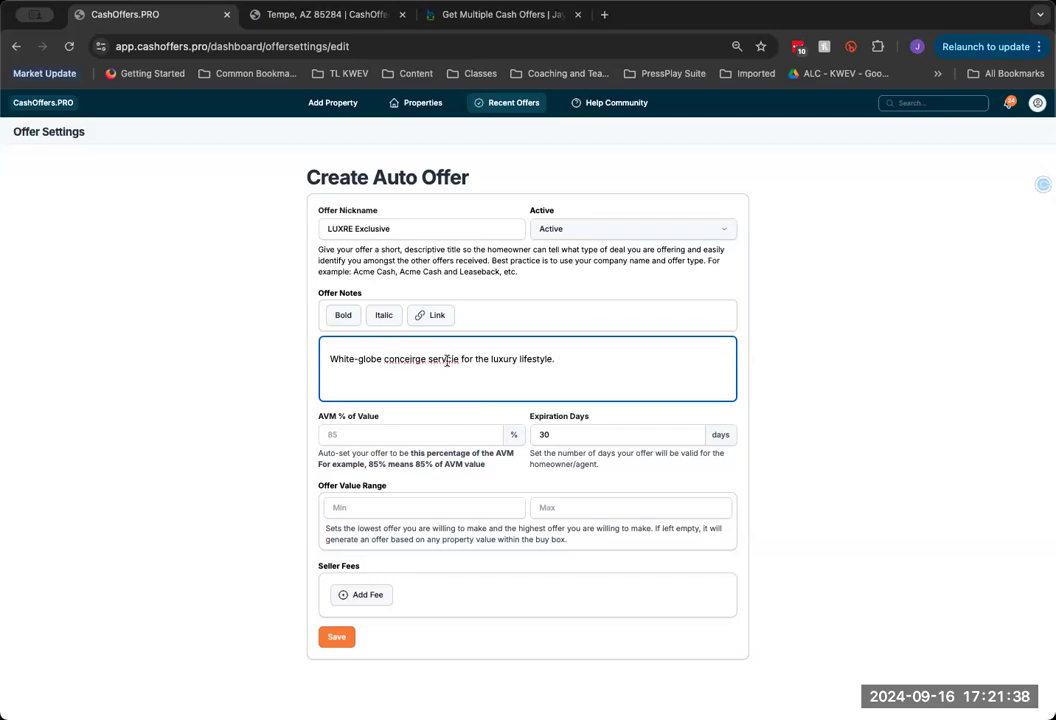
pyautogui.tripleClick(445, 361)
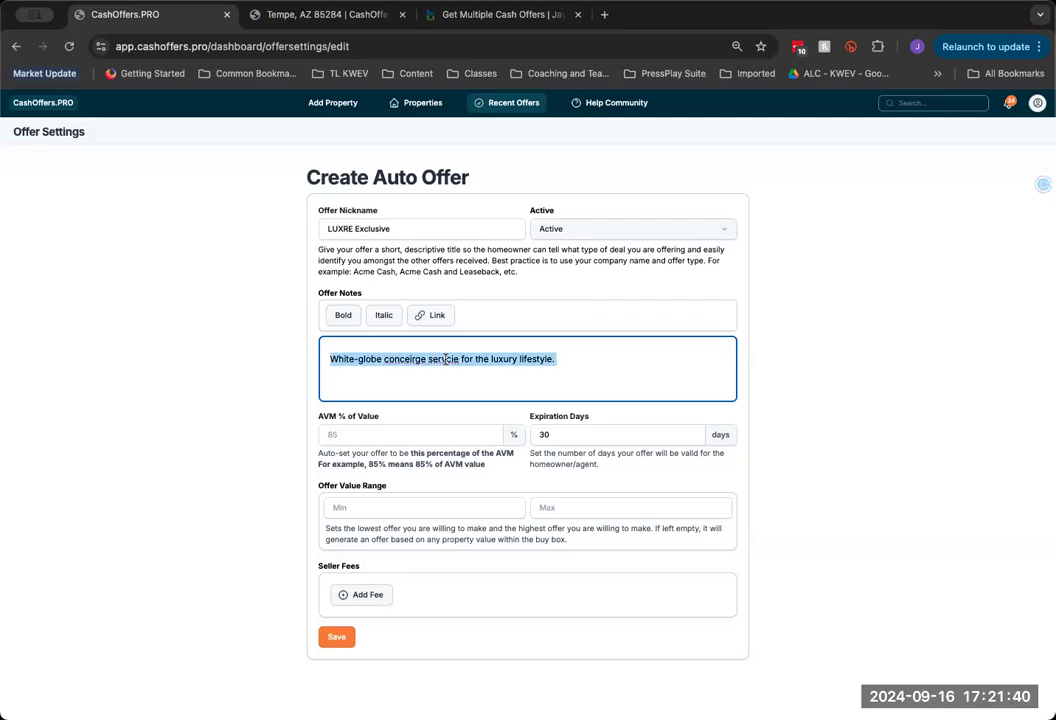
pyautogui.click(445, 360)
pyautogui.doubleClick(445, 360)
pyautogui.write('service')
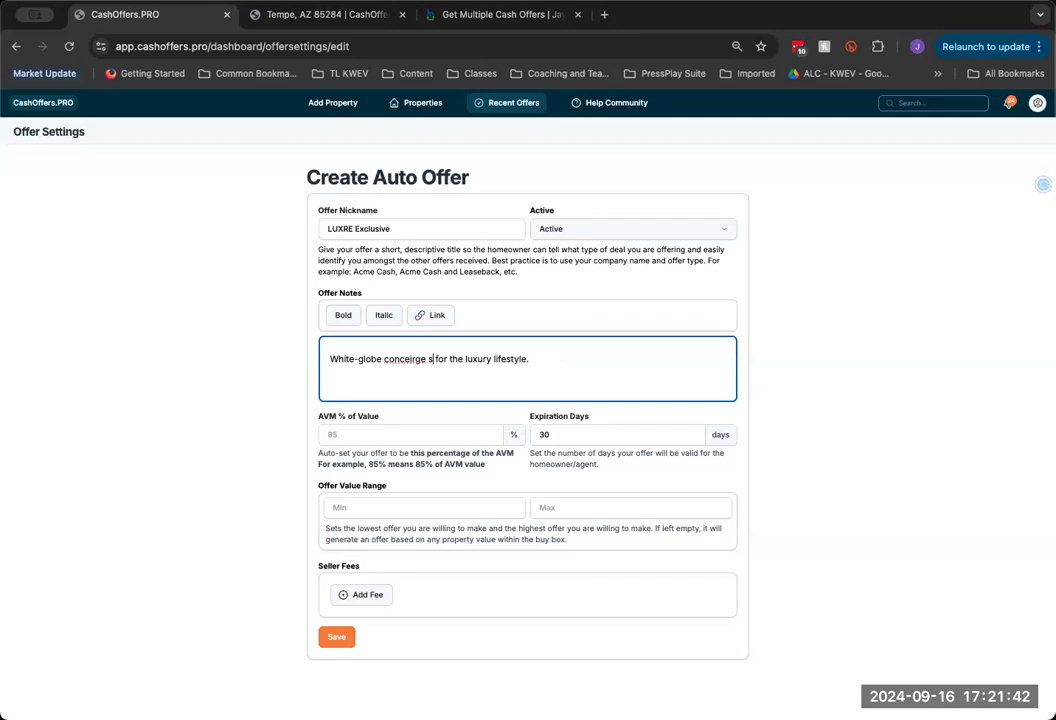
pyautogui.click(398, 355)
pyautogui.doubleClick(407, 359)
pyautogui.write('concierge')
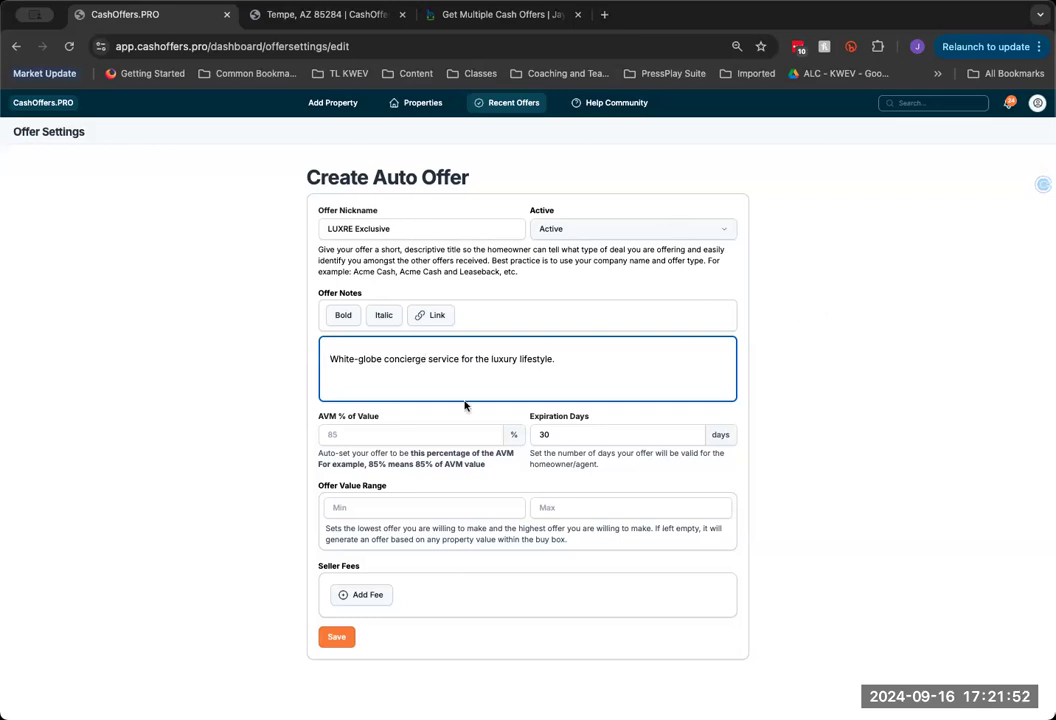
# Enter 105% of AVM, 7 expiration days and a 1000000 minimum offer value
pyautogui.click(353, 434)
pyautogui.write('105')
pyautogui.click(569, 434)
pyautogui.press('BackSpace')
pyautogui.press('BackSpace')
pyautogui.write('7')
pyautogui.click(355, 505)
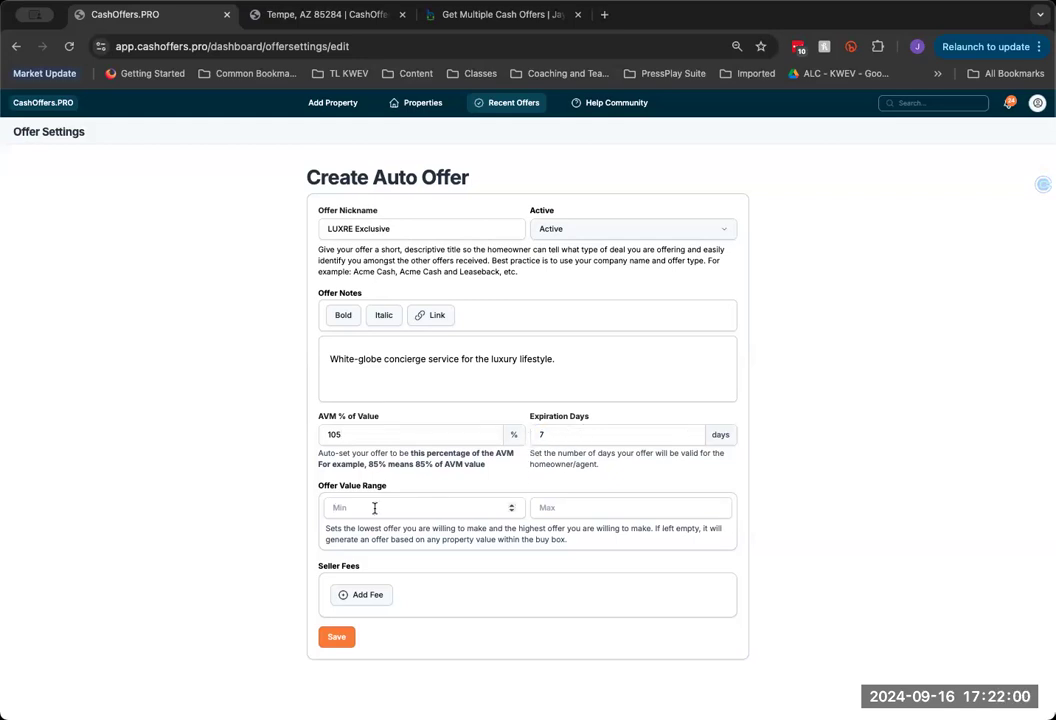
pyautogui.write('10000')
# Add seller fees Listing Services at 4% and Marketing Fee at $2500
pyautogui.click(343, 597)
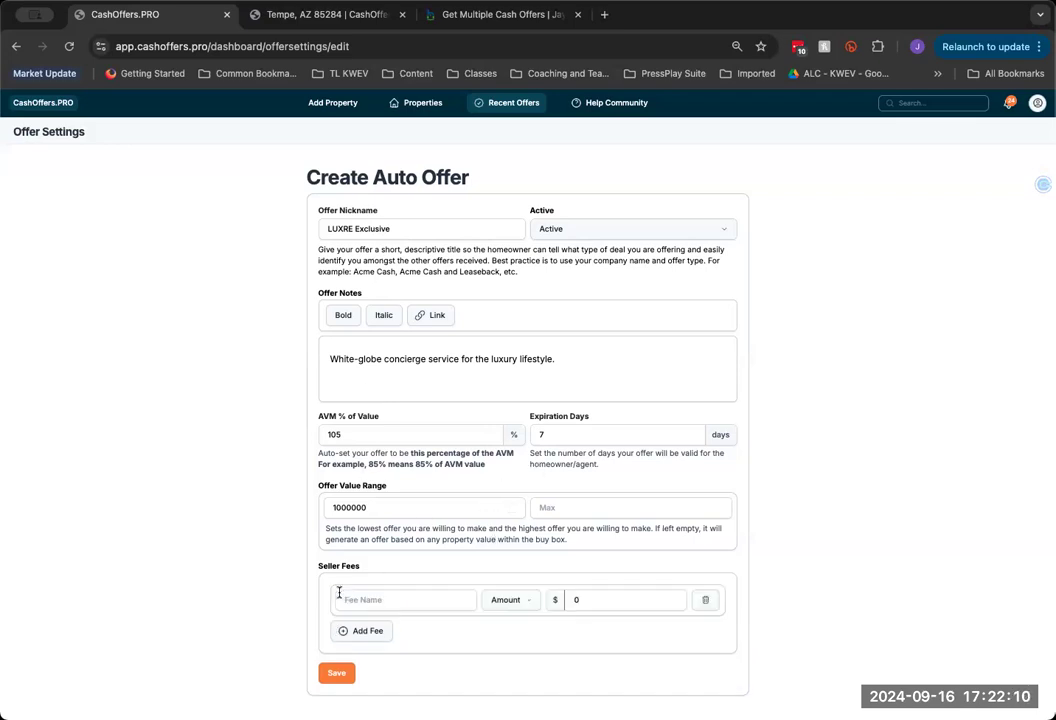
pyautogui.click(390, 600)
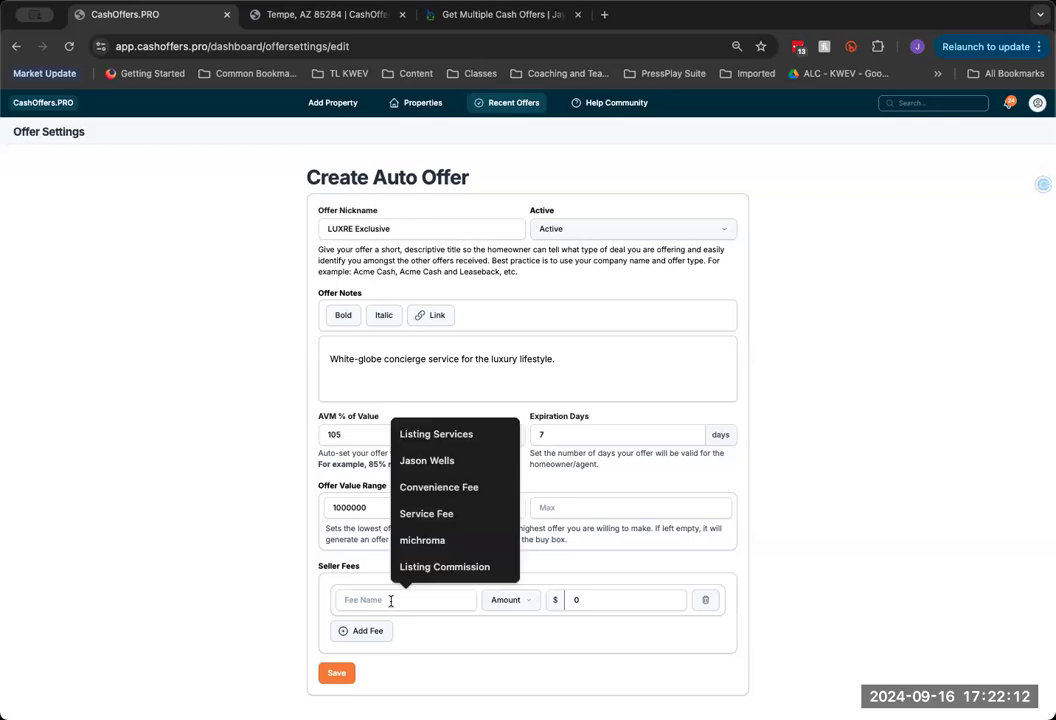
pyautogui.click(436, 434)
pyautogui.click(531, 600)
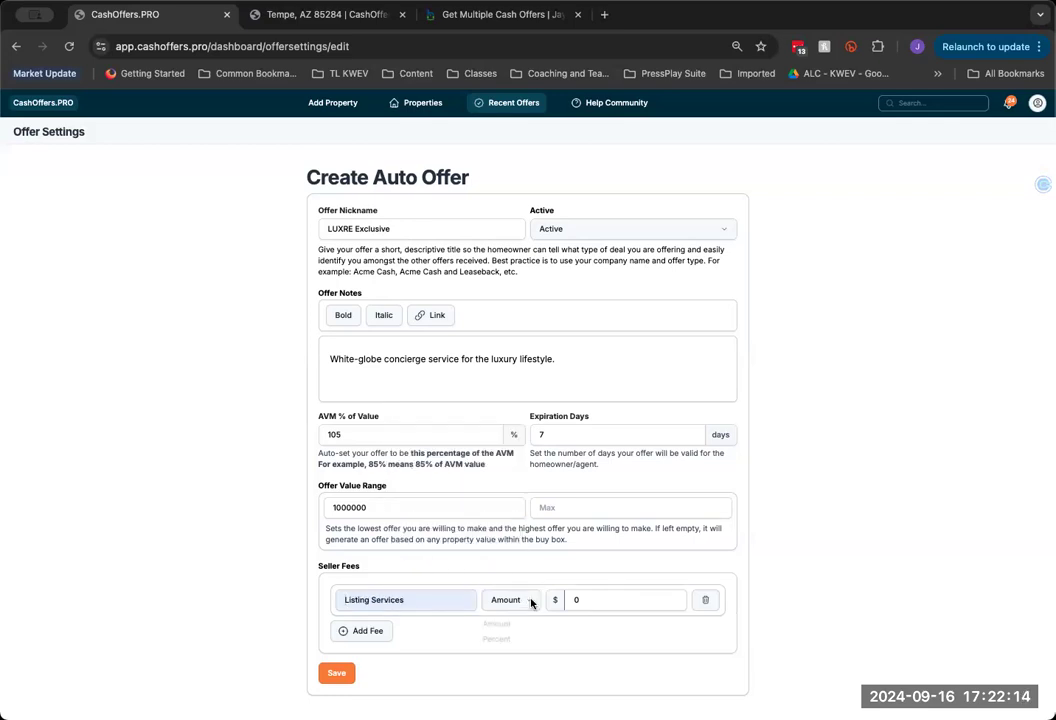
pyautogui.click(497, 639)
pyautogui.write('4')
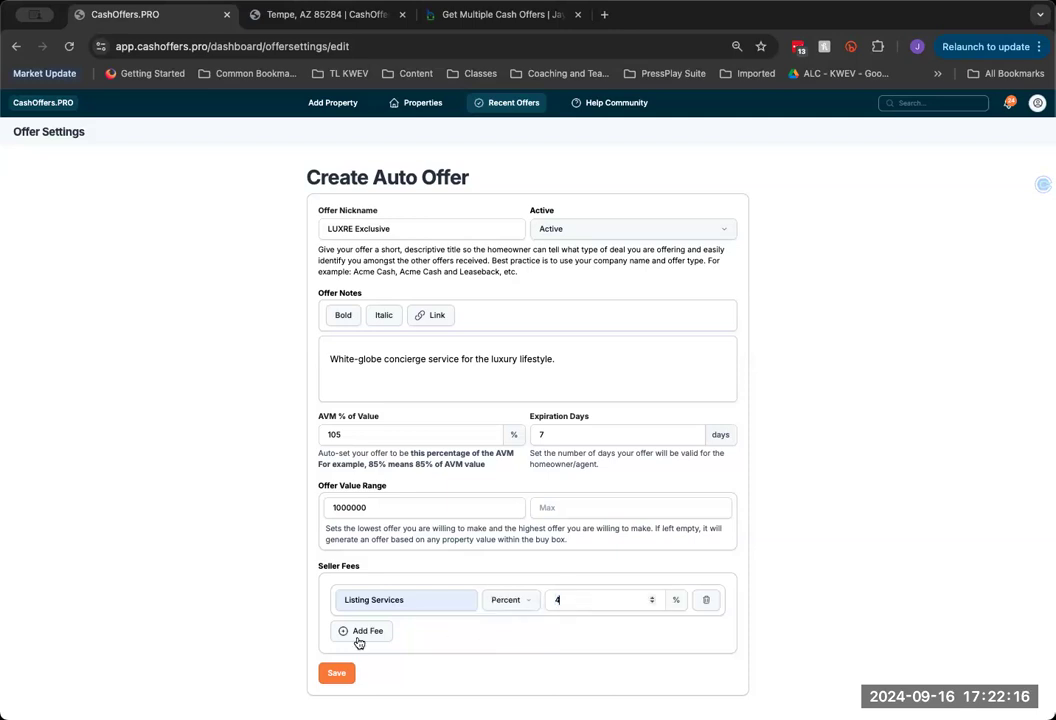
pyautogui.click(360, 640)
pyautogui.click(366, 634)
pyautogui.write('M')
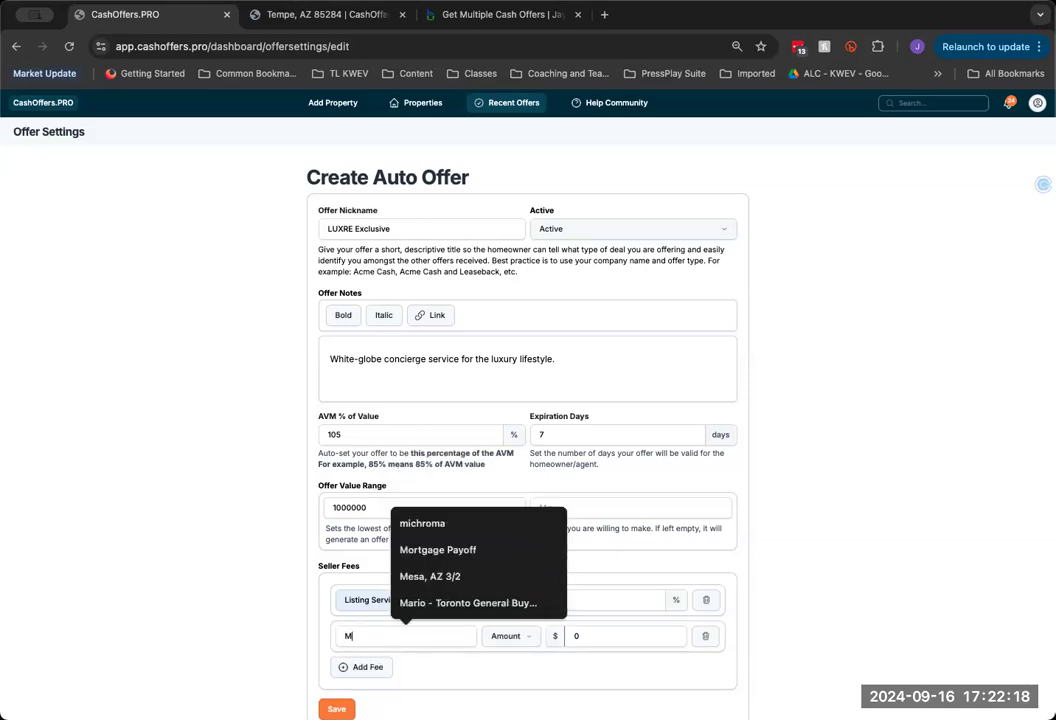
pyautogui.write('arket')
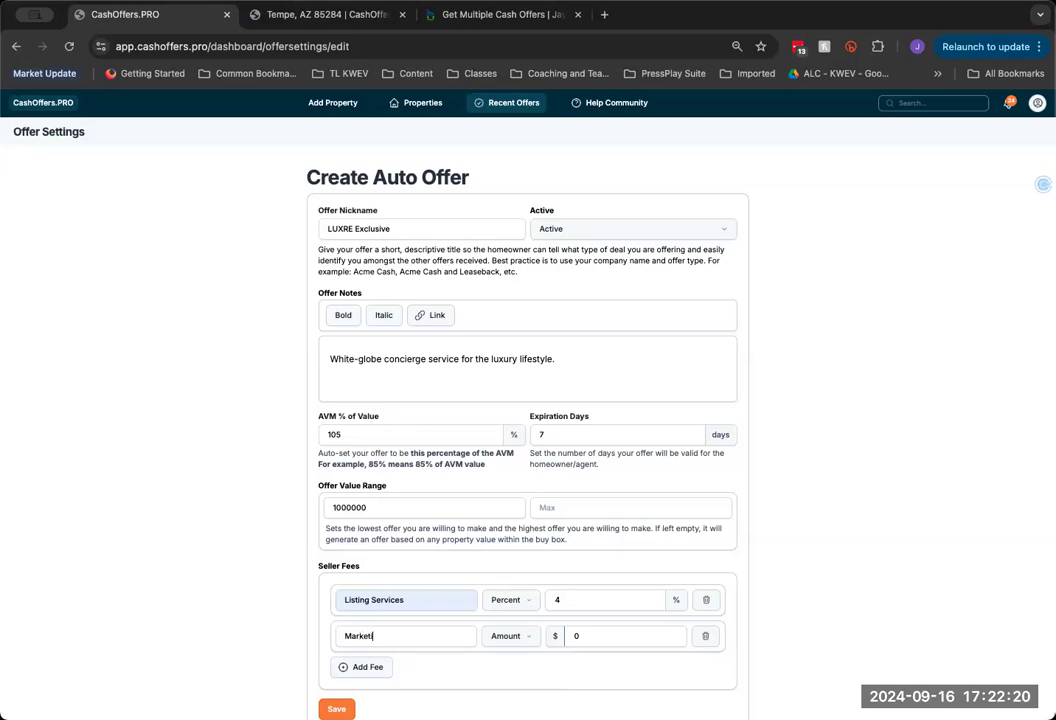
pyautogui.write('ing Fee')
pyautogui.click(576, 636)
pyautogui.write('2500')
pyautogui.press('Delete')
# Add a $1299 Operations Fee and save the LUXRE Exclusive offer
pyautogui.click(364, 668)
pyautogui.click(377, 672)
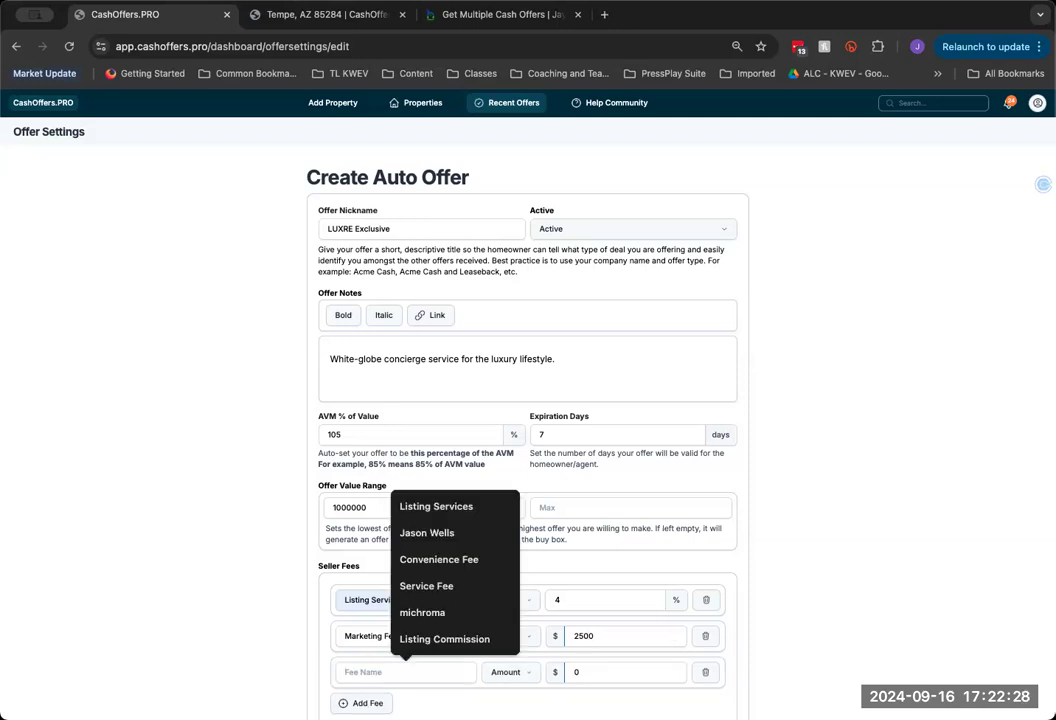
pyautogui.write('Operations')
pyautogui.click(434, 638)
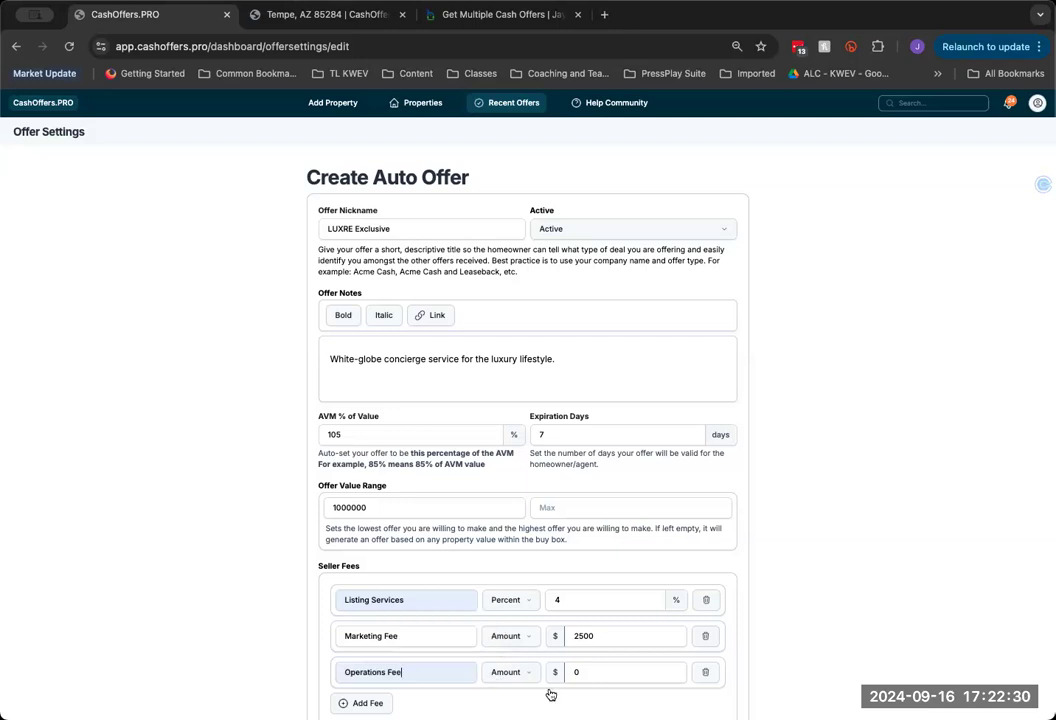
pyautogui.click(572, 672)
pyautogui.write('1299')
pyautogui.scroll(-1, 700, 620)
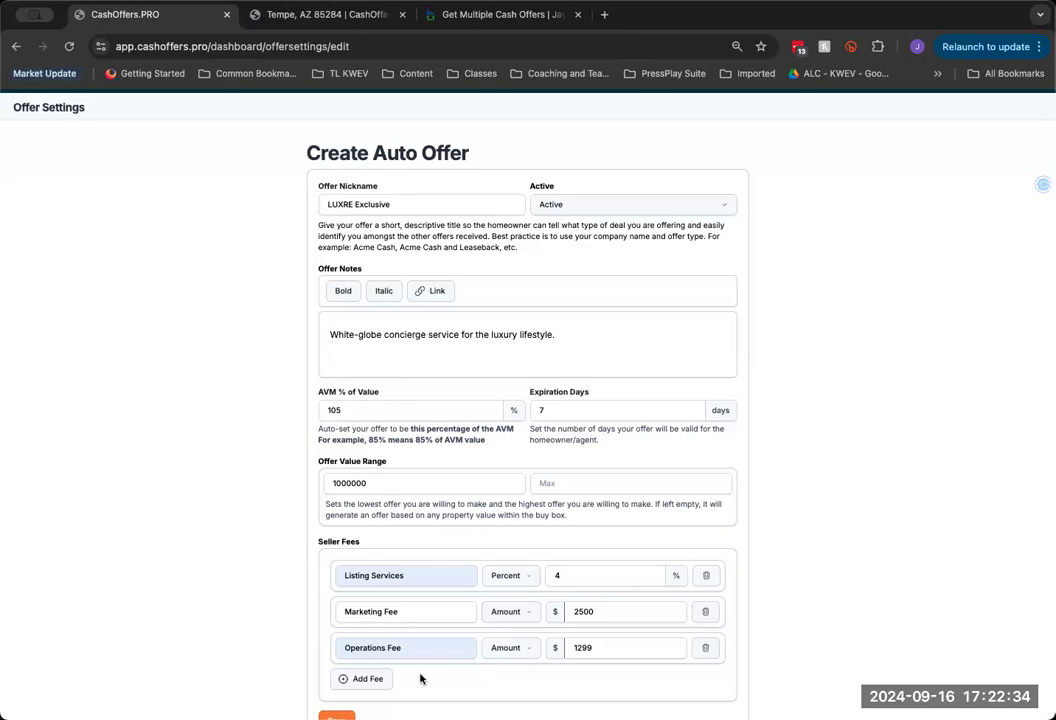
pyautogui.scroll(-2, 423, 679)
pyautogui.click(360, 675)
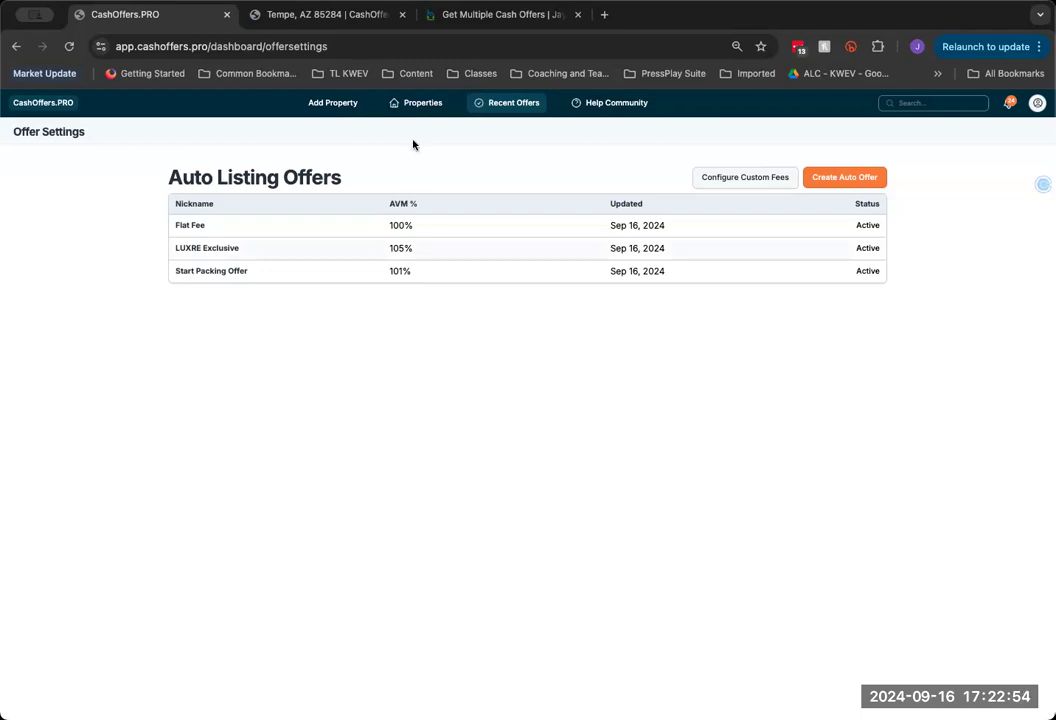
pyautogui.click(416, 102)
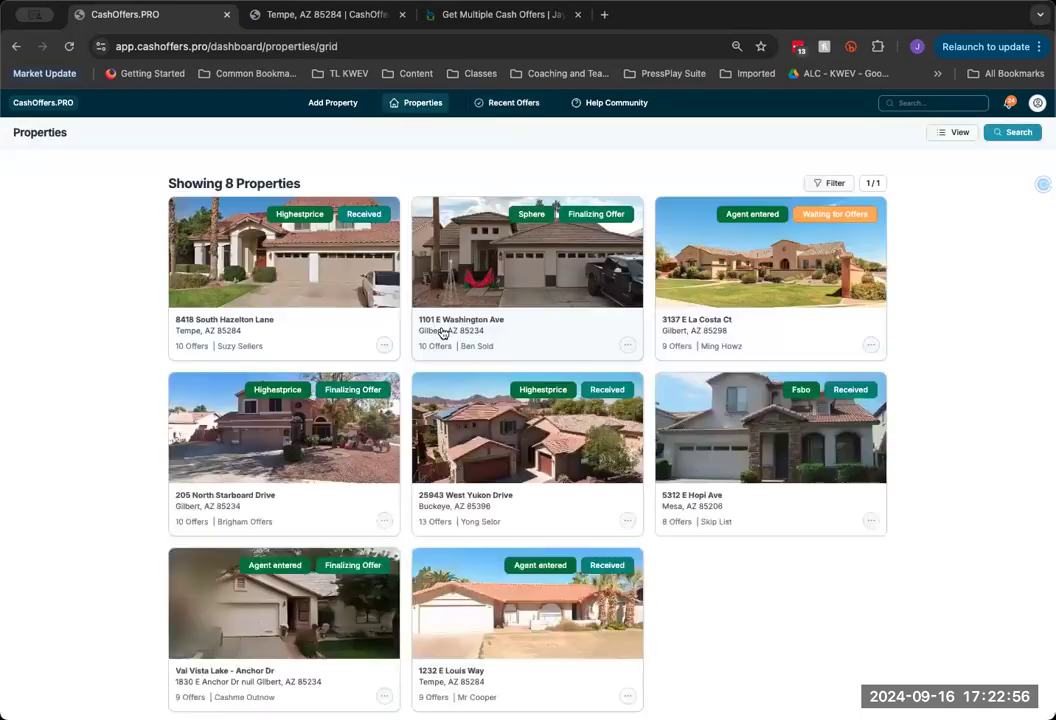
pyautogui.click(285, 311)
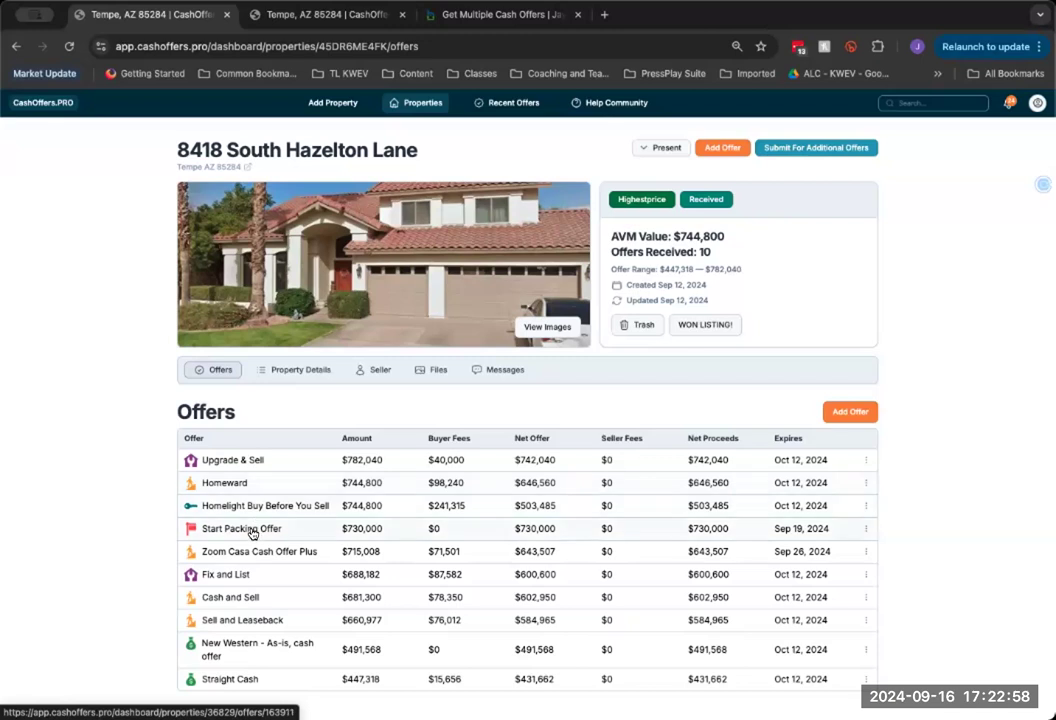
pyautogui.click(252, 530)
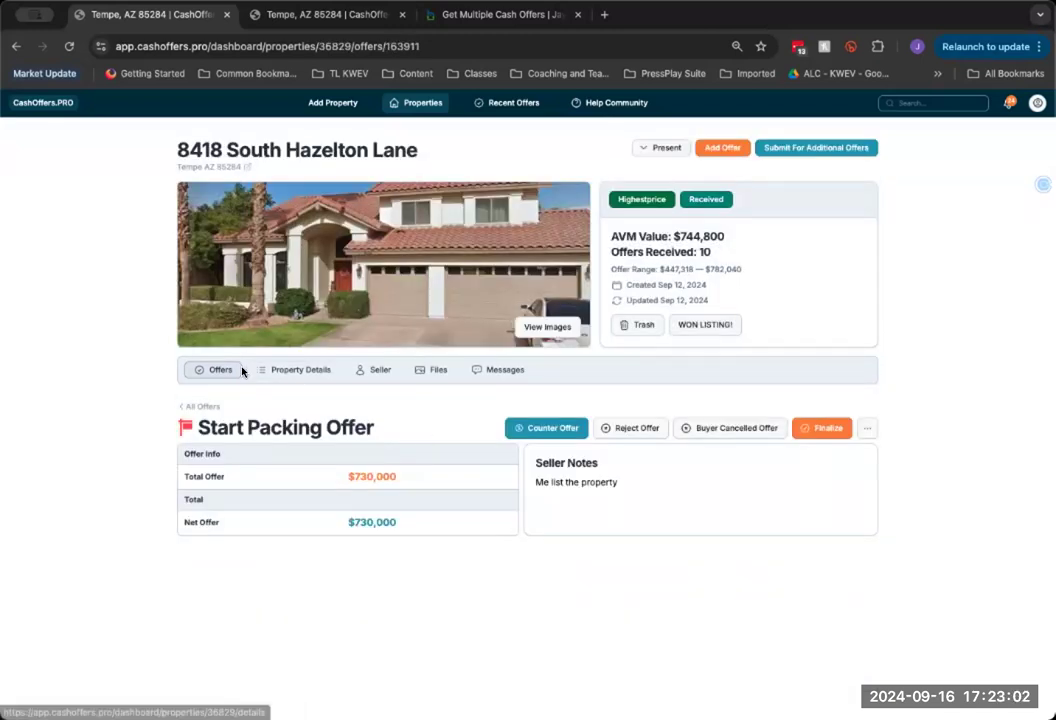
pyautogui.click(271, 370)
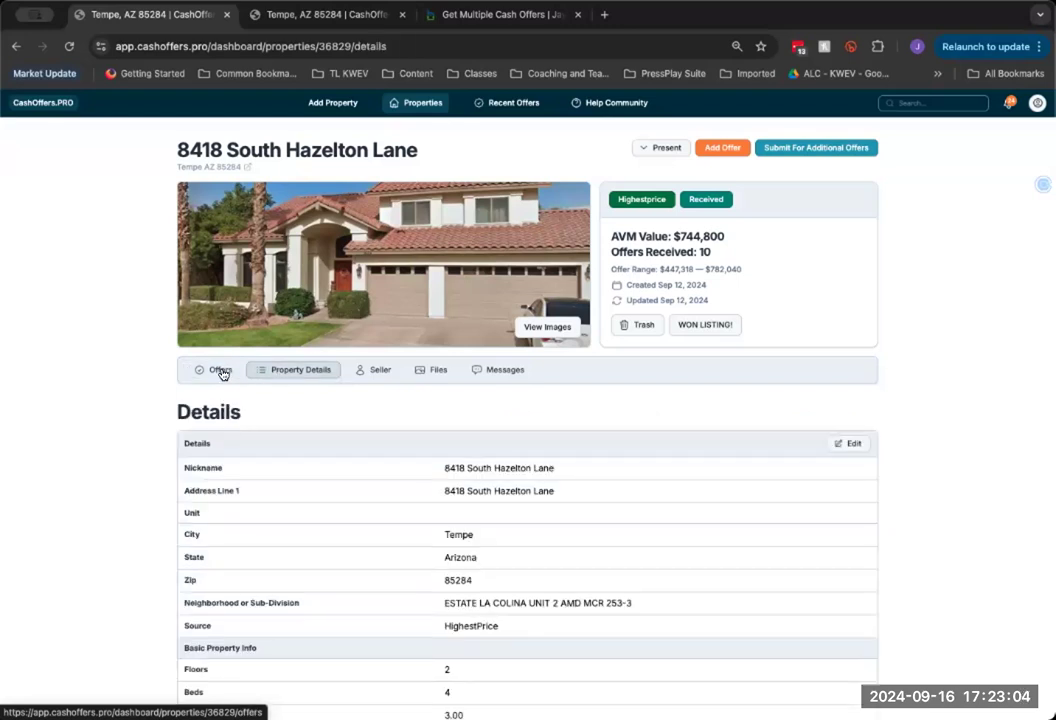
pyautogui.click(219, 370)
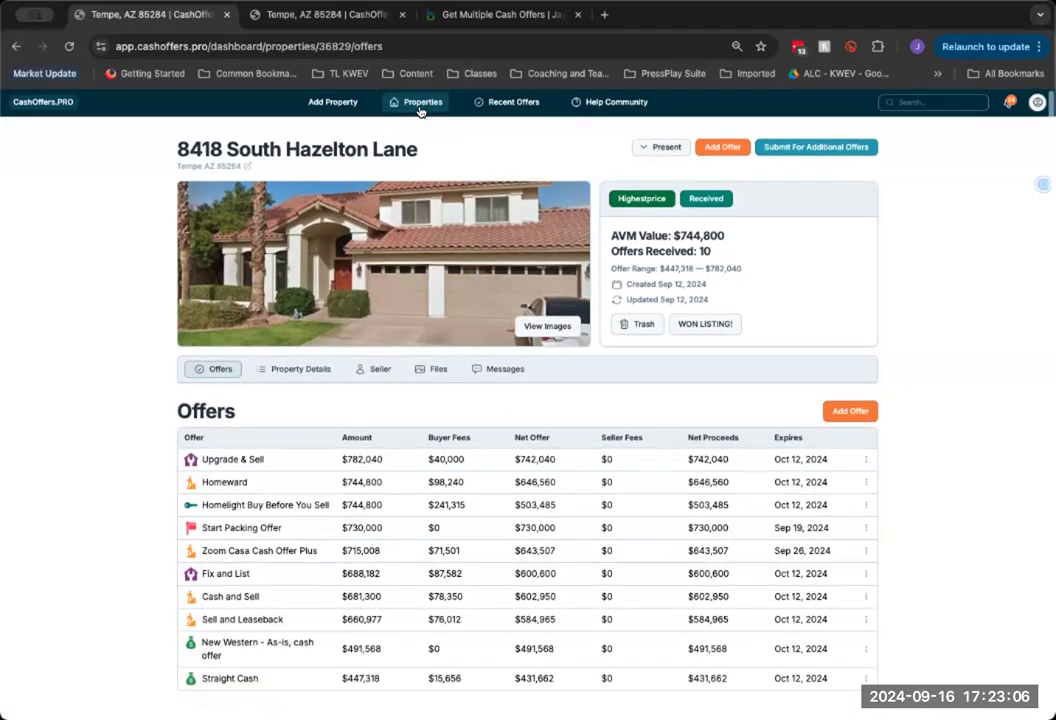
pyautogui.click(420, 108)
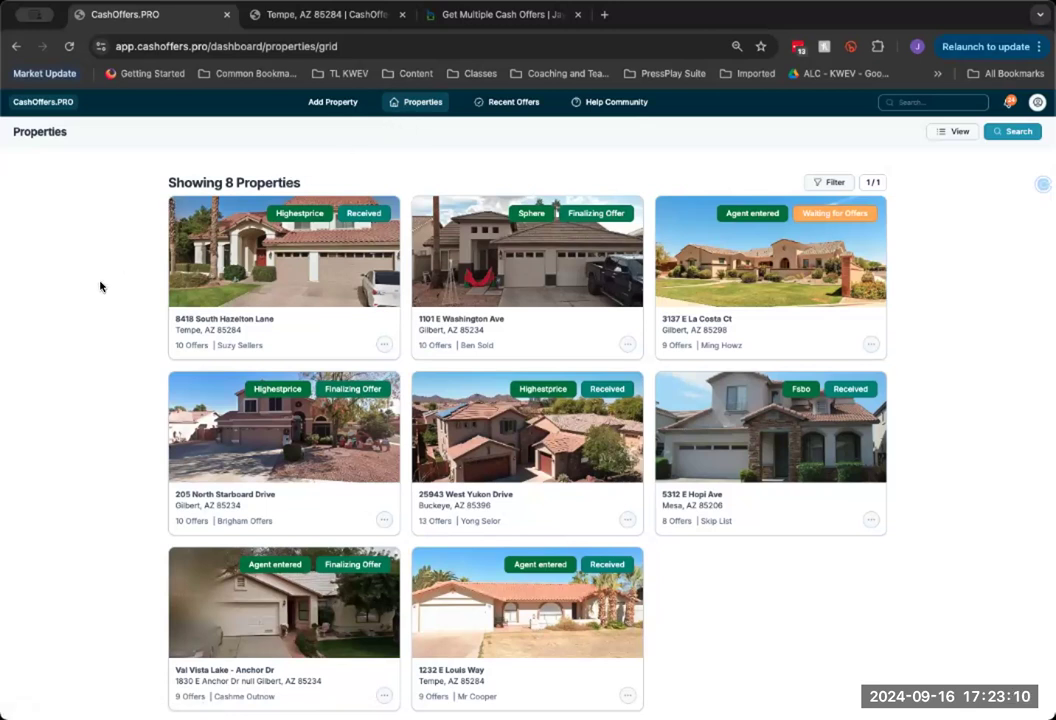
pyautogui.click(211, 221)
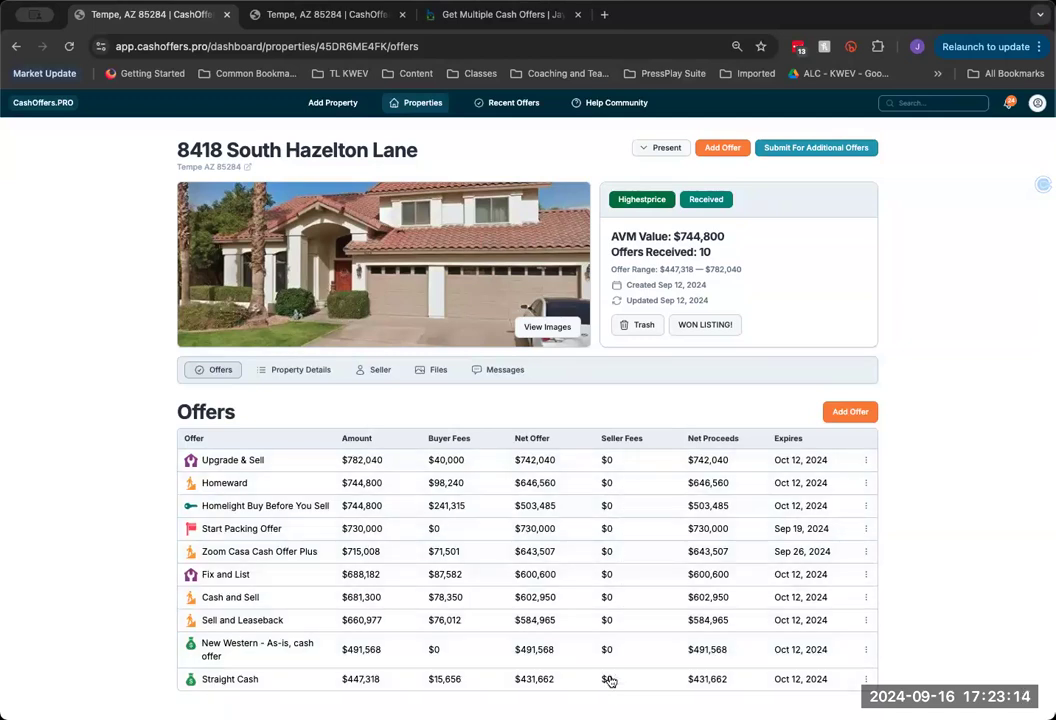
pyautogui.doubleClick(704, 252)
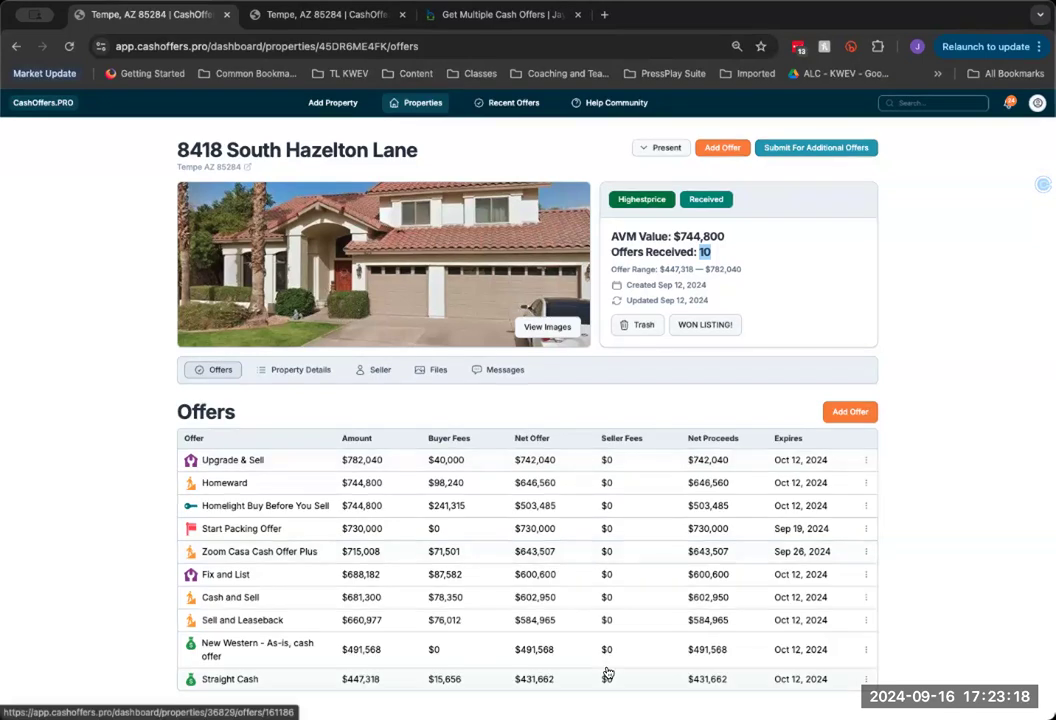
pyautogui.click(461, 414)
pyautogui.click(1037, 103)
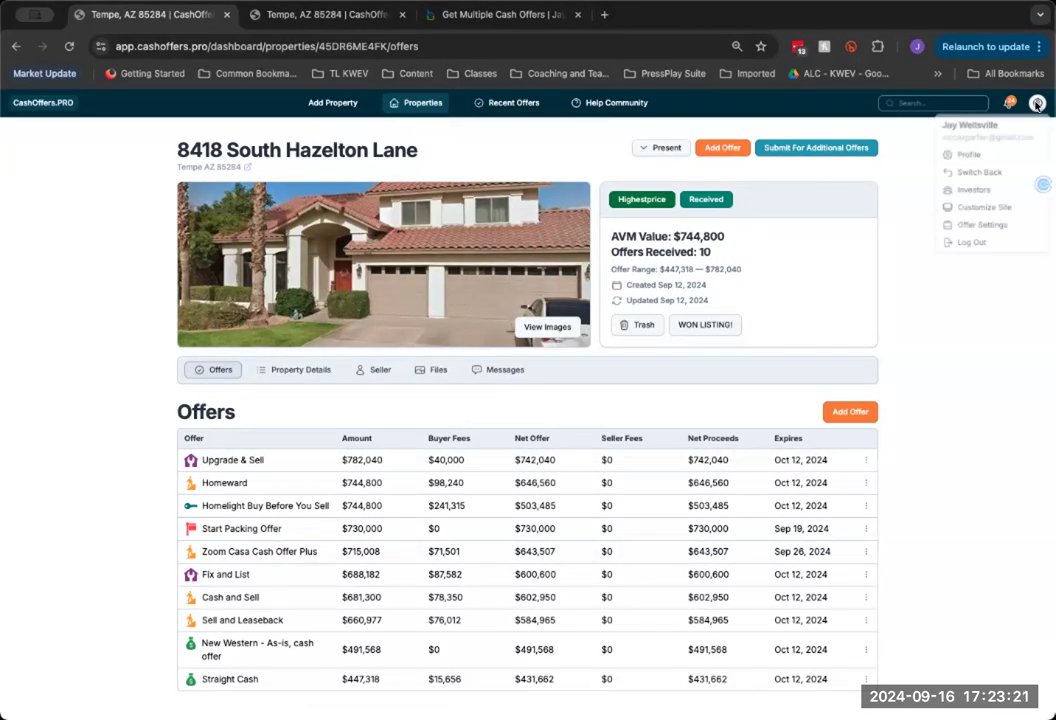
pyautogui.click(981, 228)
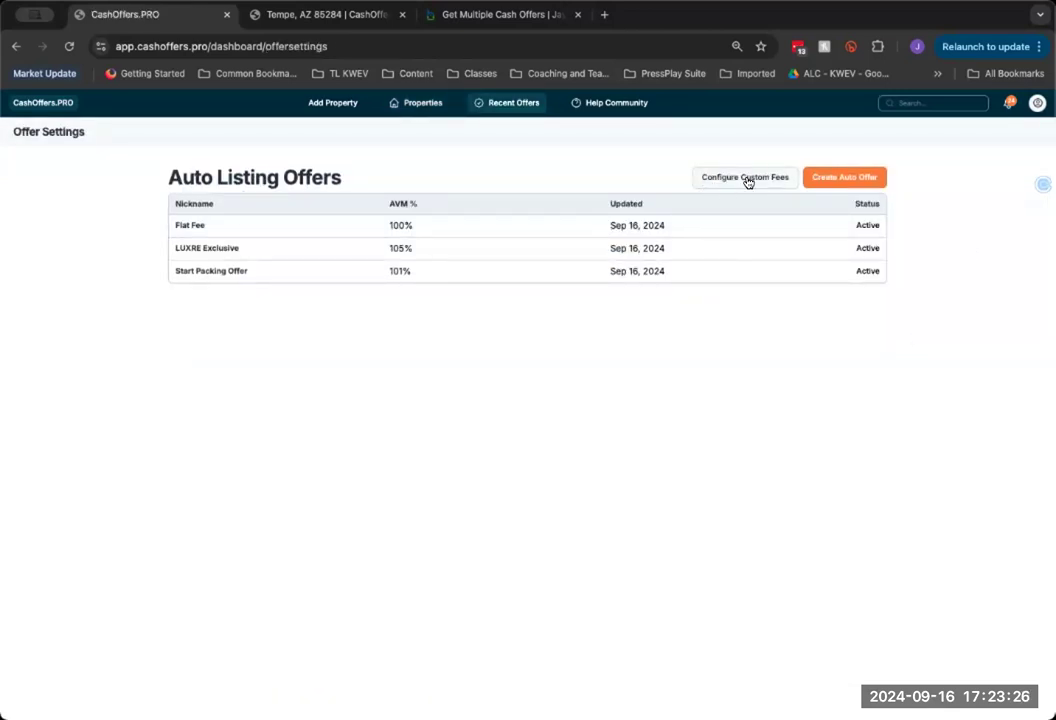
# In Configure Custom Fees, add a 2.75% Listing Commission fee
pyautogui.click(747, 180)
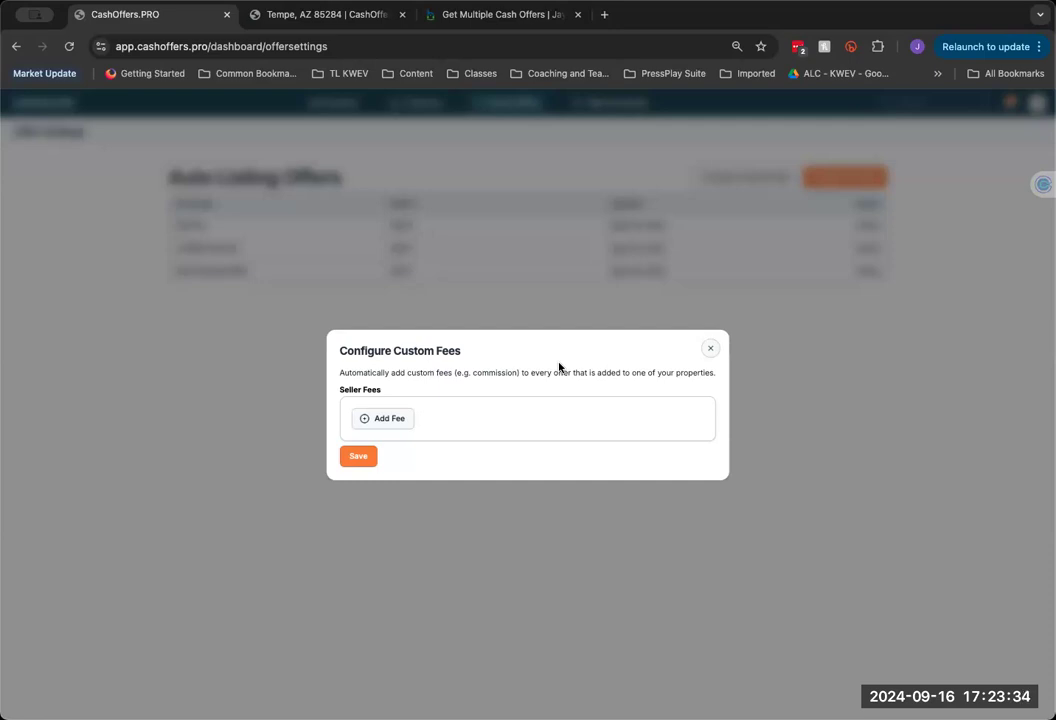
pyautogui.click(362, 421)
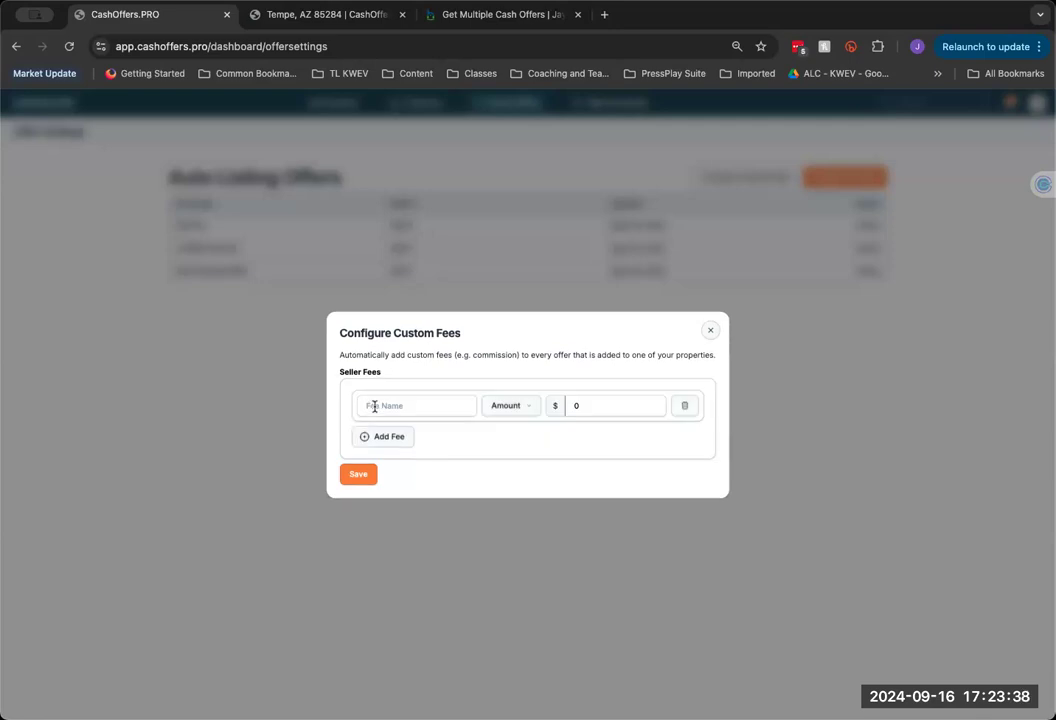
pyautogui.click(373, 406)
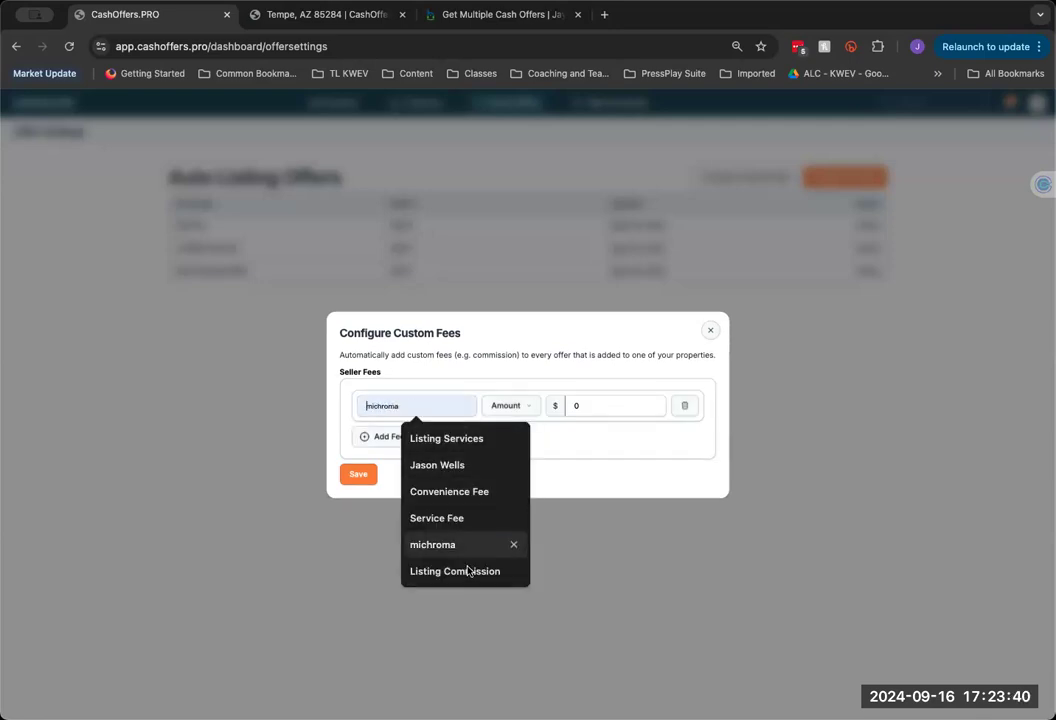
pyautogui.click(536, 406)
pyautogui.click(536, 406)
pyautogui.click(510, 446)
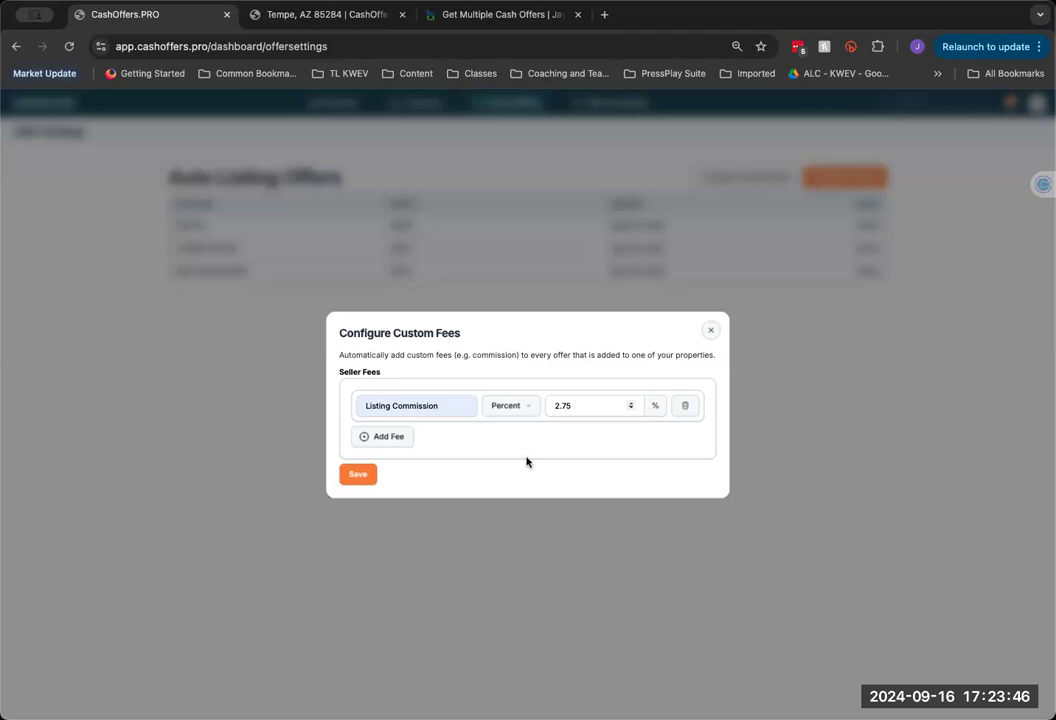
pyautogui.click(392, 422)
# Add a $399 Convenience Fee and save the custom seller fees
pyautogui.click(392, 424)
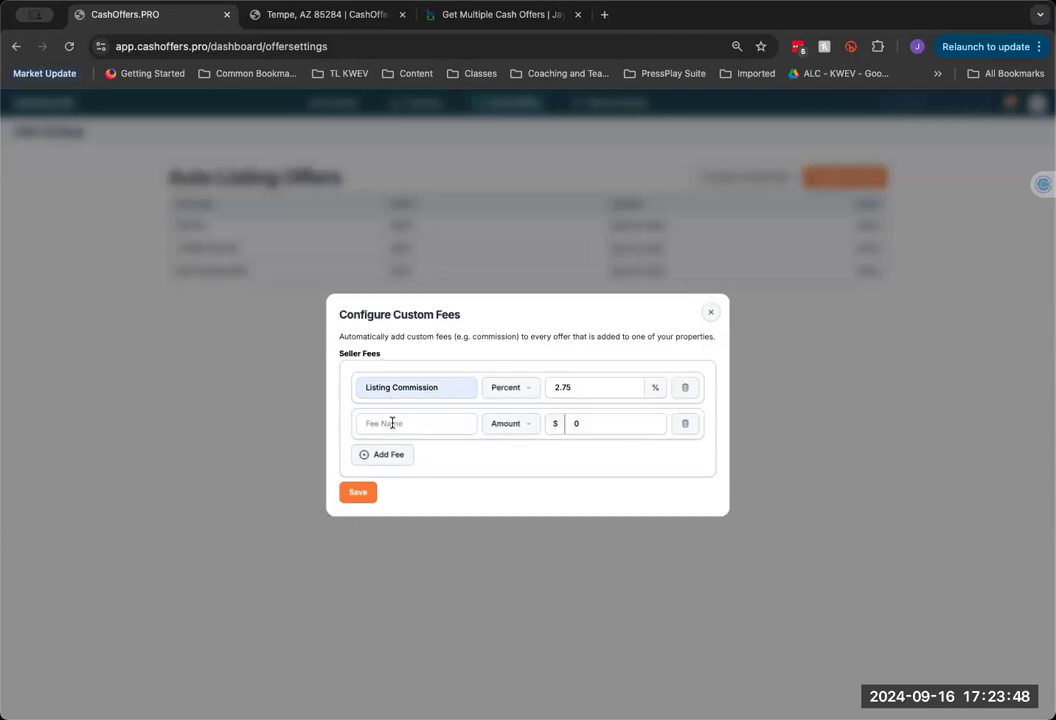
pyautogui.click(392, 422)
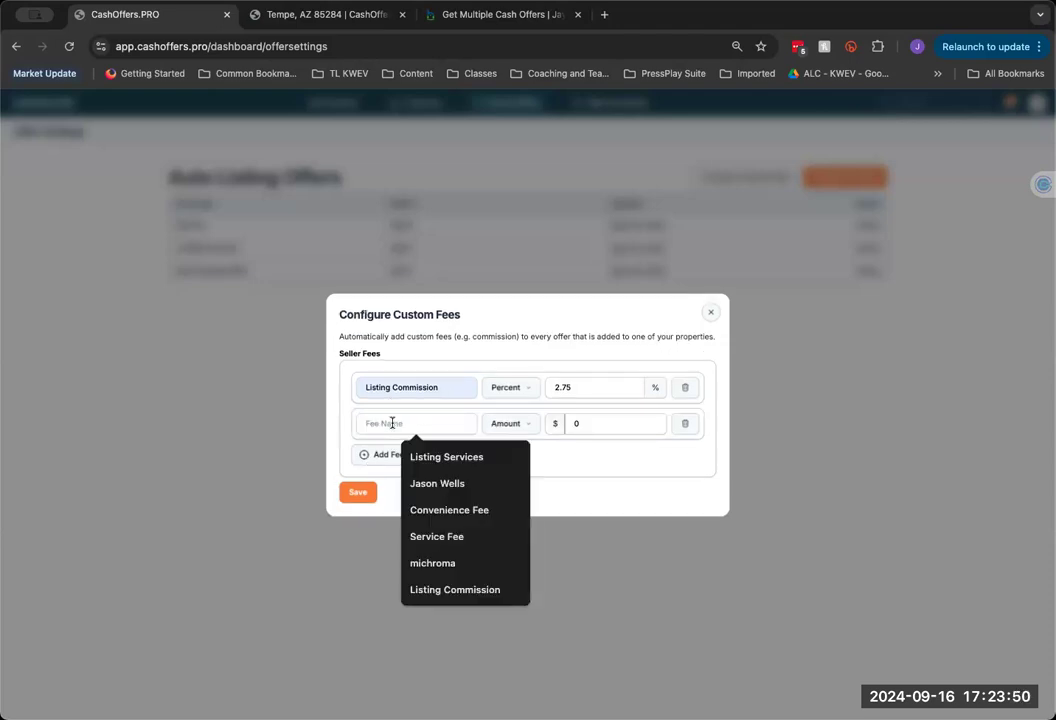
pyautogui.click(425, 510)
pyautogui.click(560, 430)
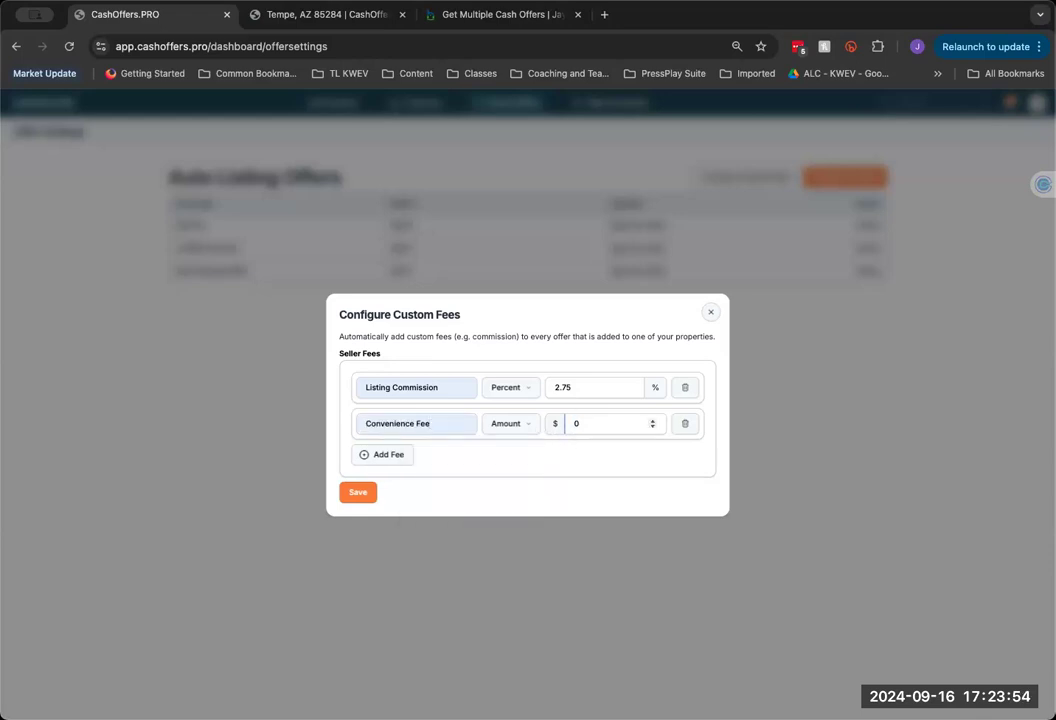
pyautogui.press('BackSpace')
pyautogui.click(375, 495)
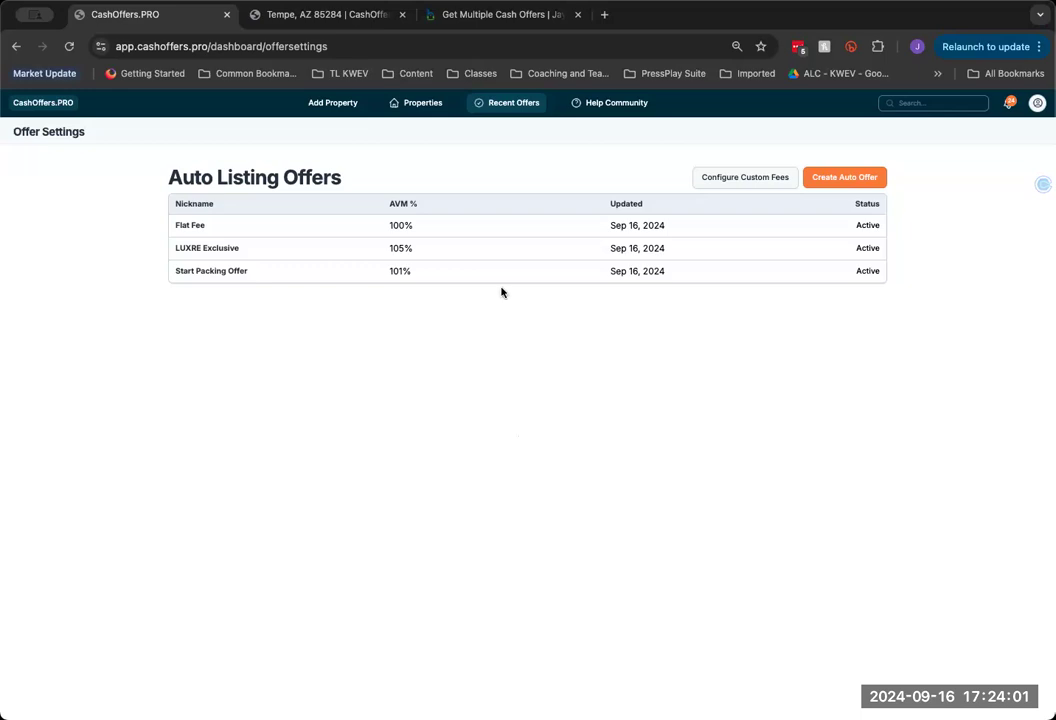
pyautogui.click(418, 103)
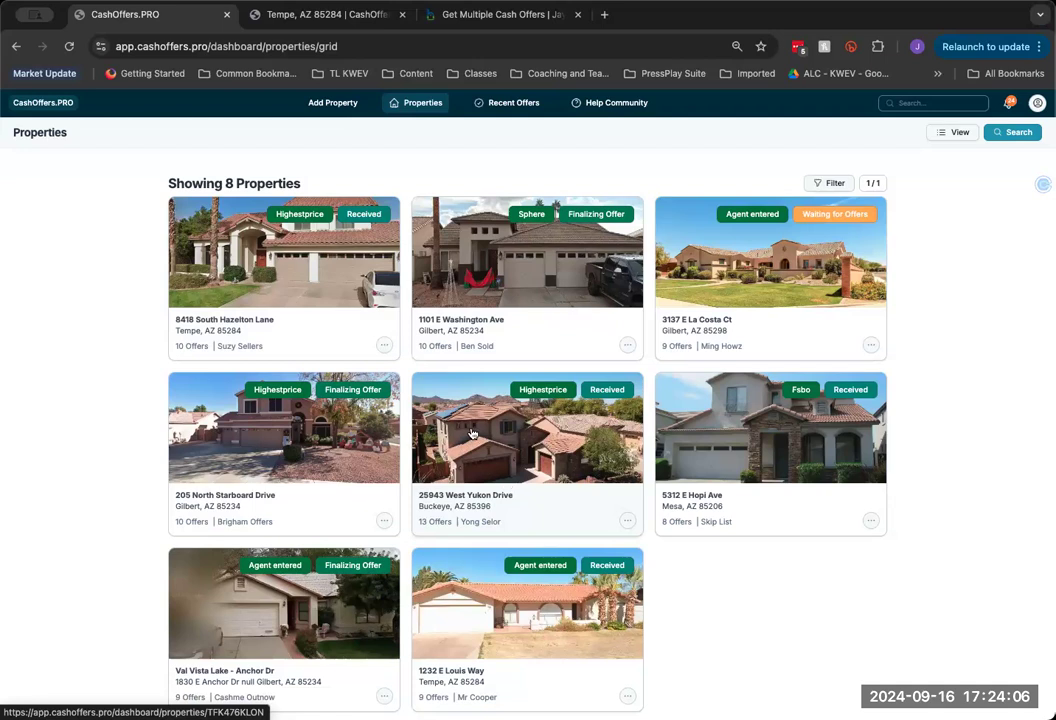
pyautogui.click(290, 285)
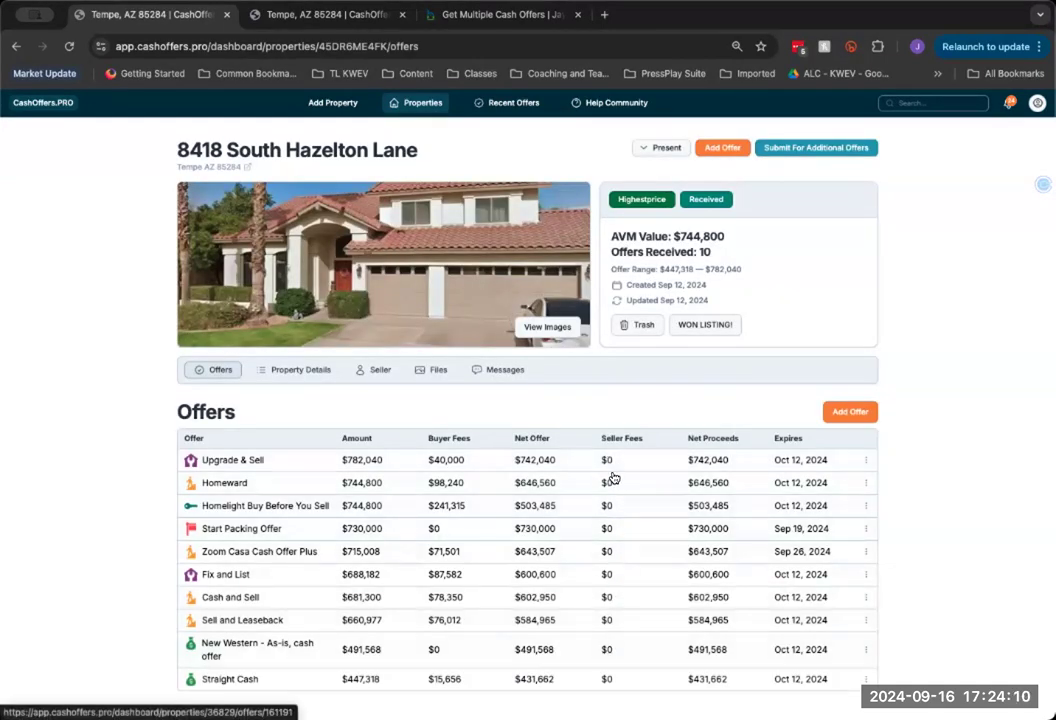
pyautogui.scroll(-1, 612, 450)
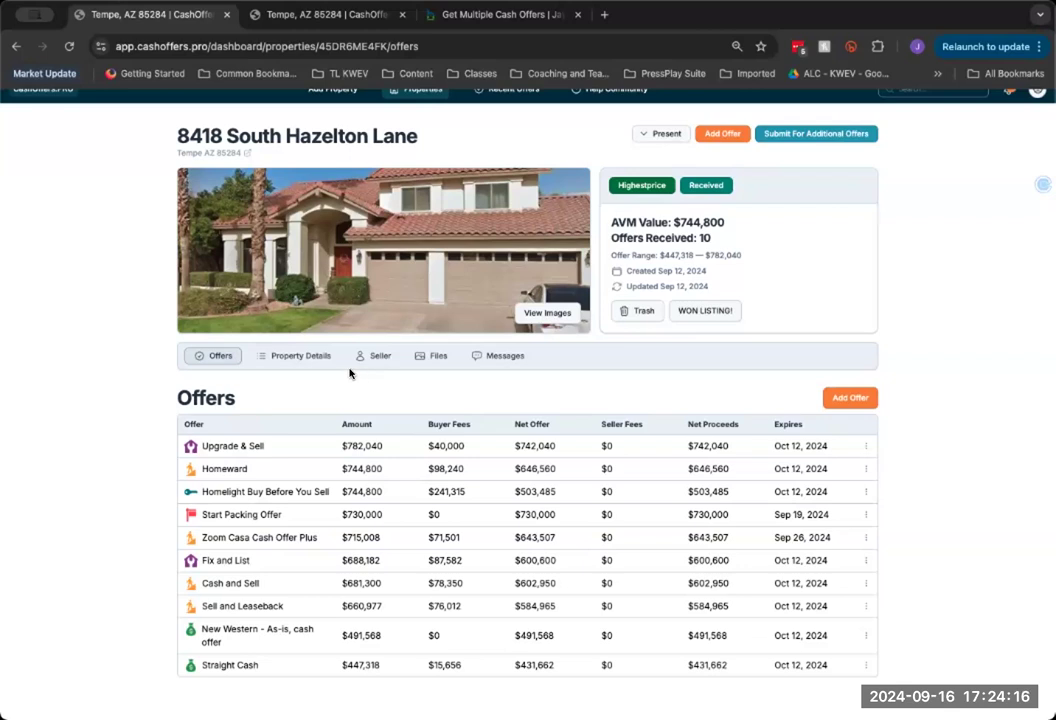
pyautogui.scroll(1, 425, 135)
pyautogui.click(420, 103)
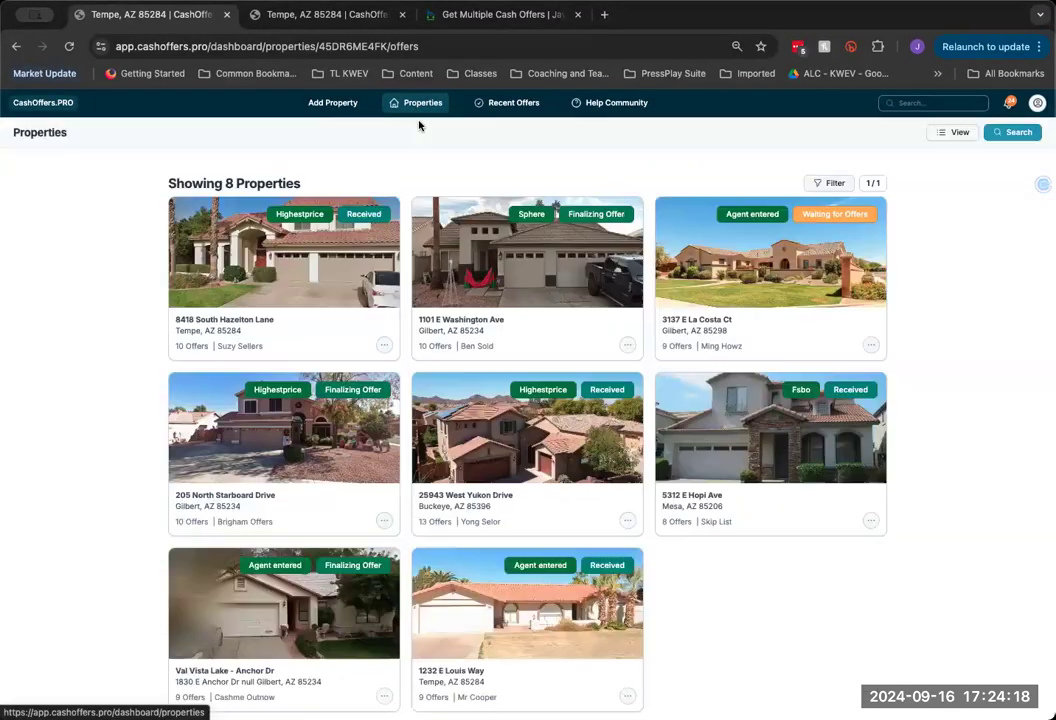
pyautogui.click(482, 14)
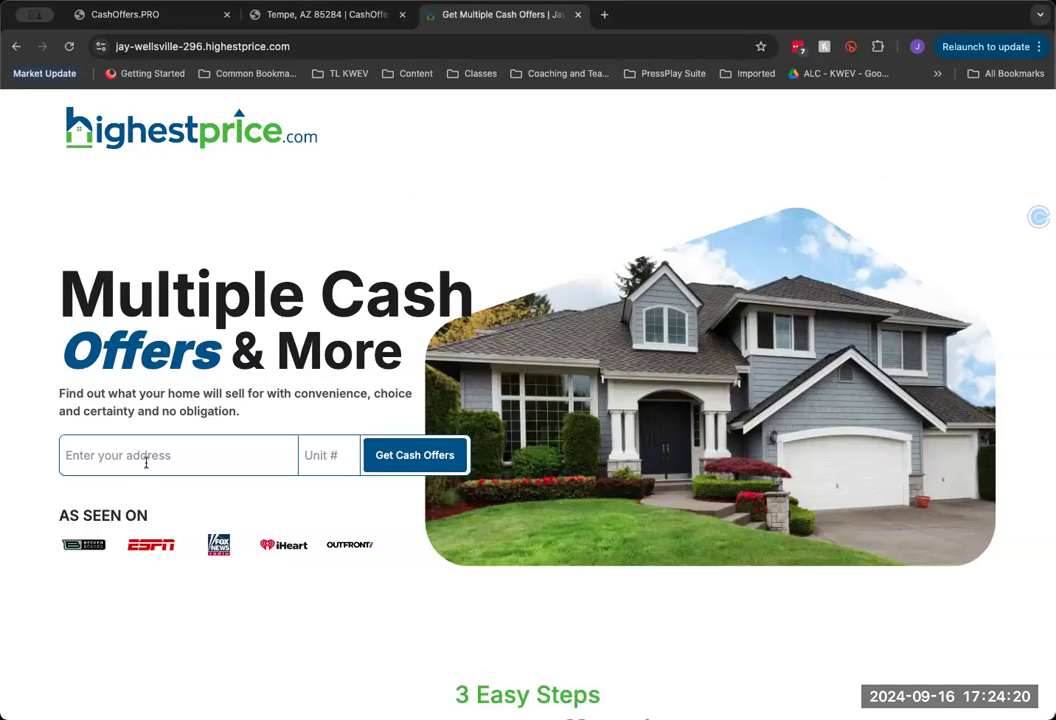
pyautogui.click(149, 461)
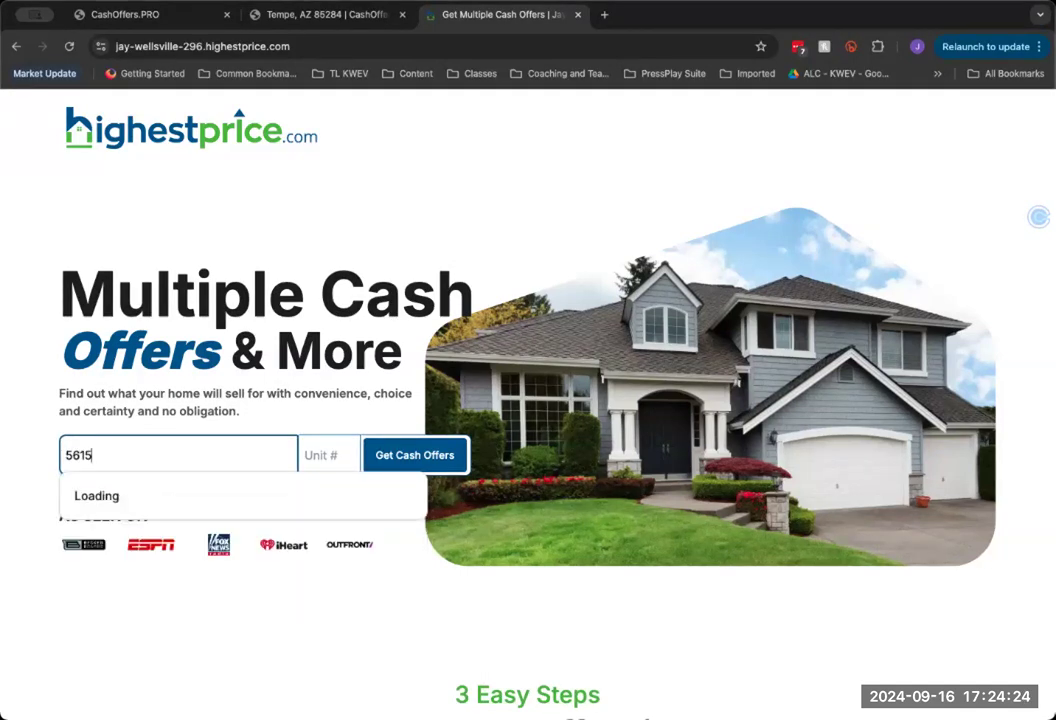
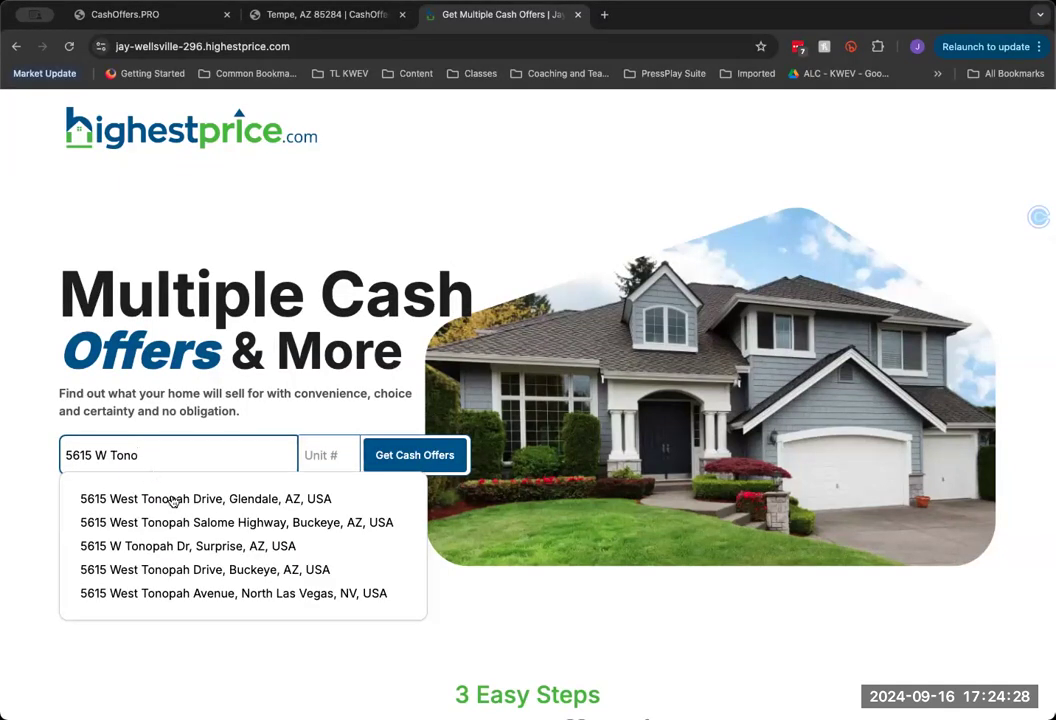
pyautogui.click(173, 500)
pyautogui.click(407, 456)
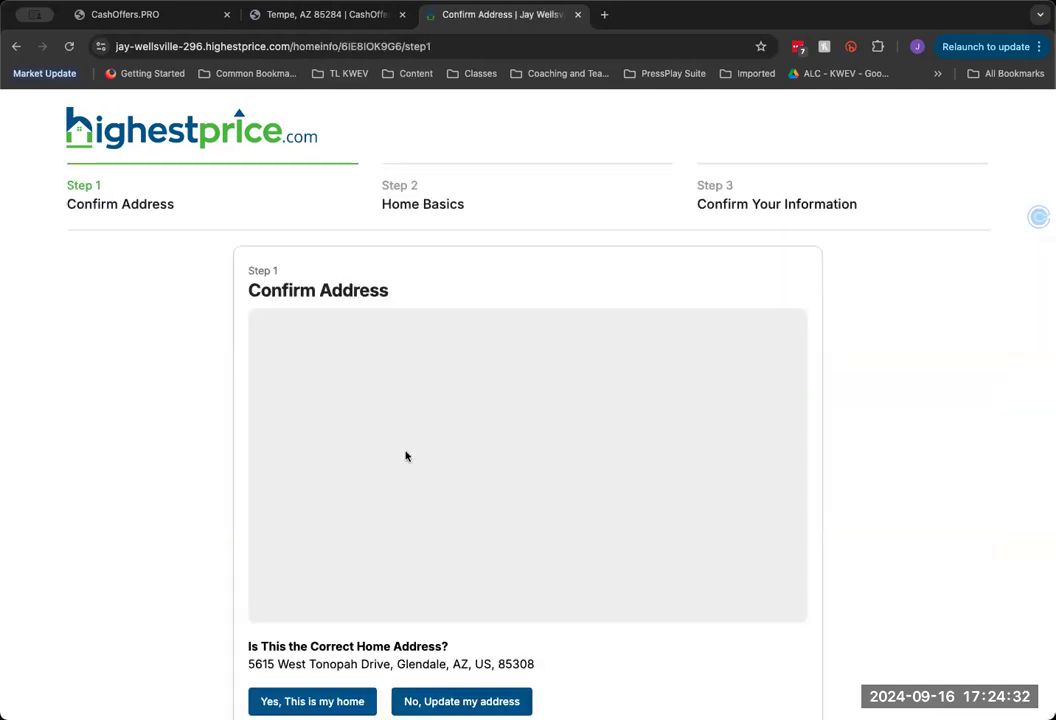
pyautogui.scroll(-1, 139, 461)
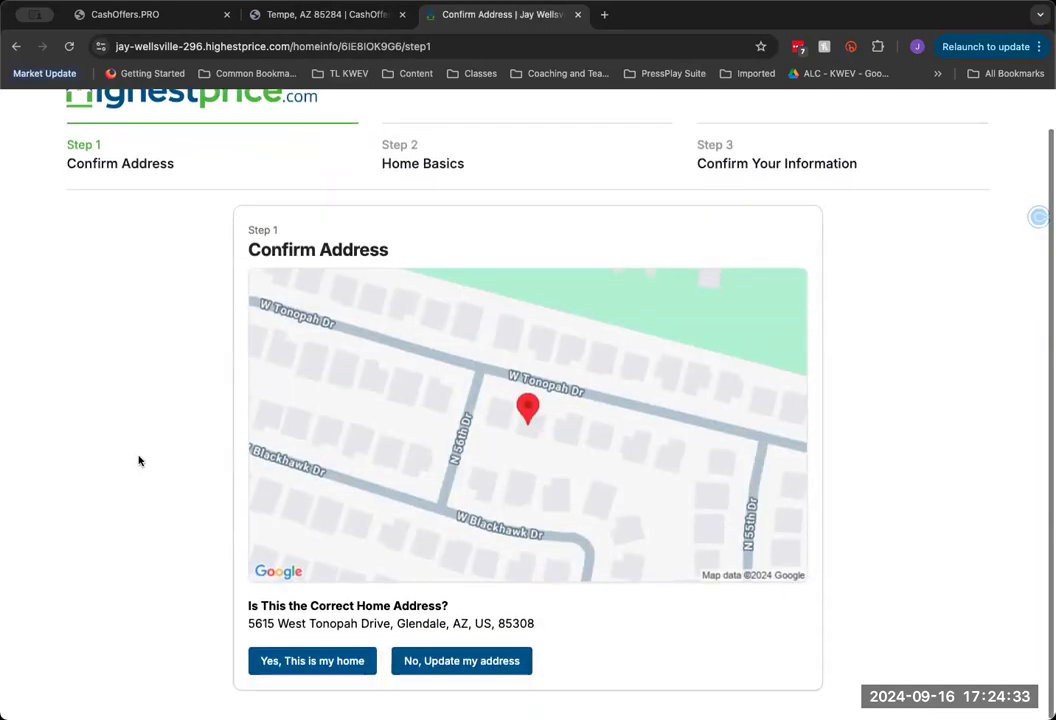
pyautogui.click(311, 665)
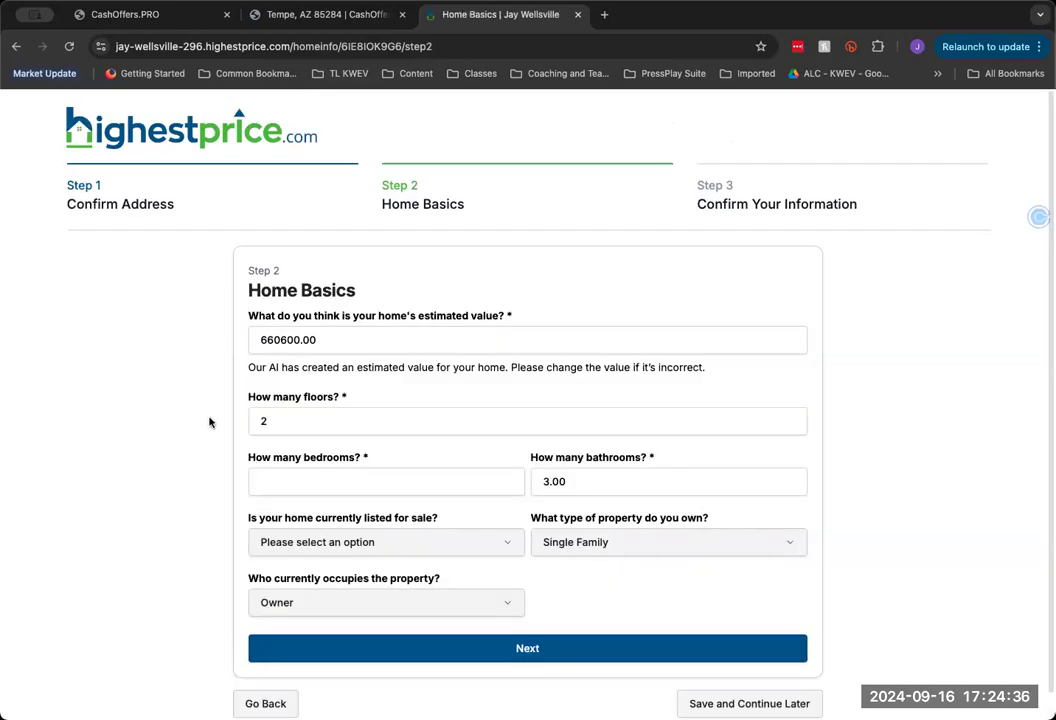
# Set the estimated value to 675001 and bedrooms to 5, then submit Home Basics
pyautogui.moveTo(298, 340); pyautogui.dragTo(252, 339)
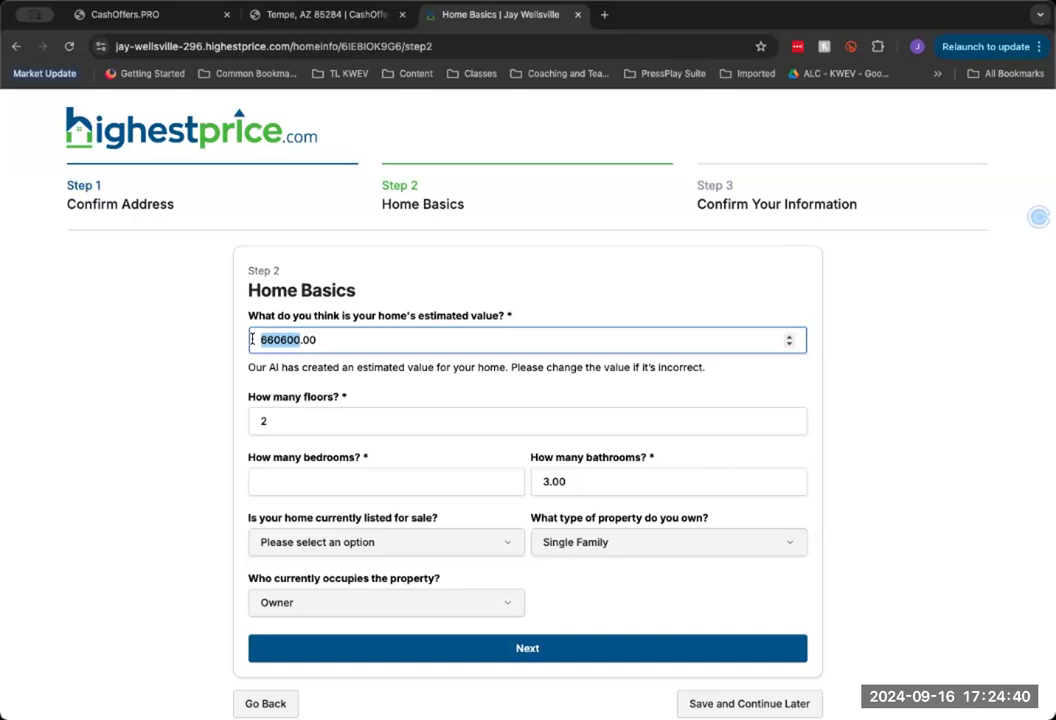
pyautogui.write('67500')
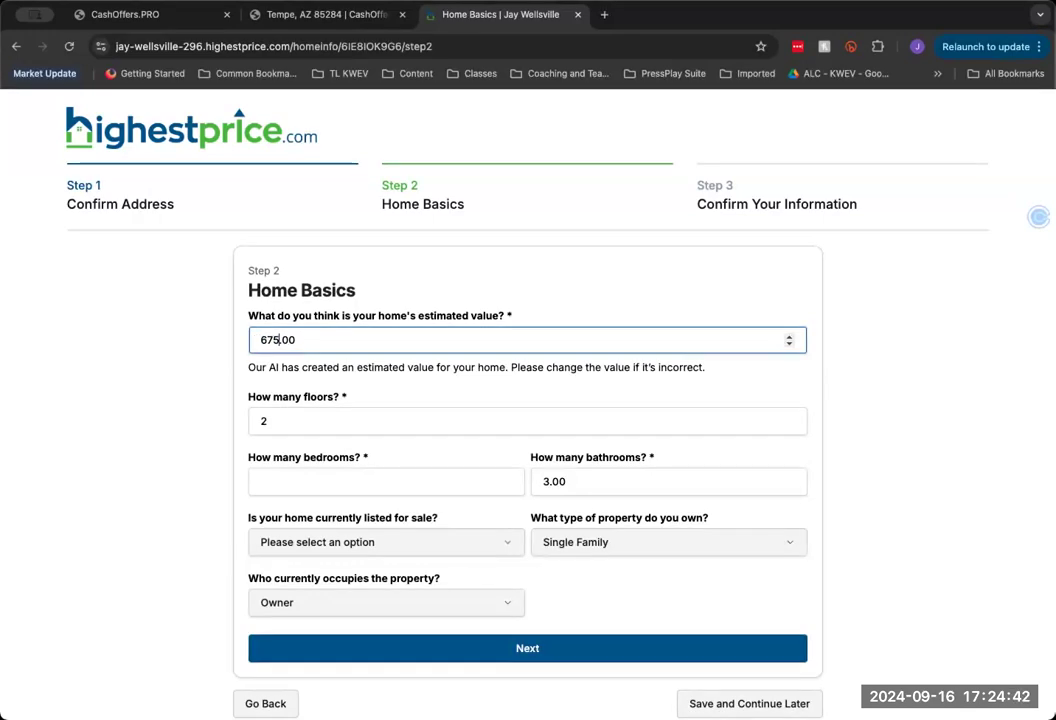
pyautogui.write('1')
pyautogui.click(295, 481)
pyautogui.write('5')
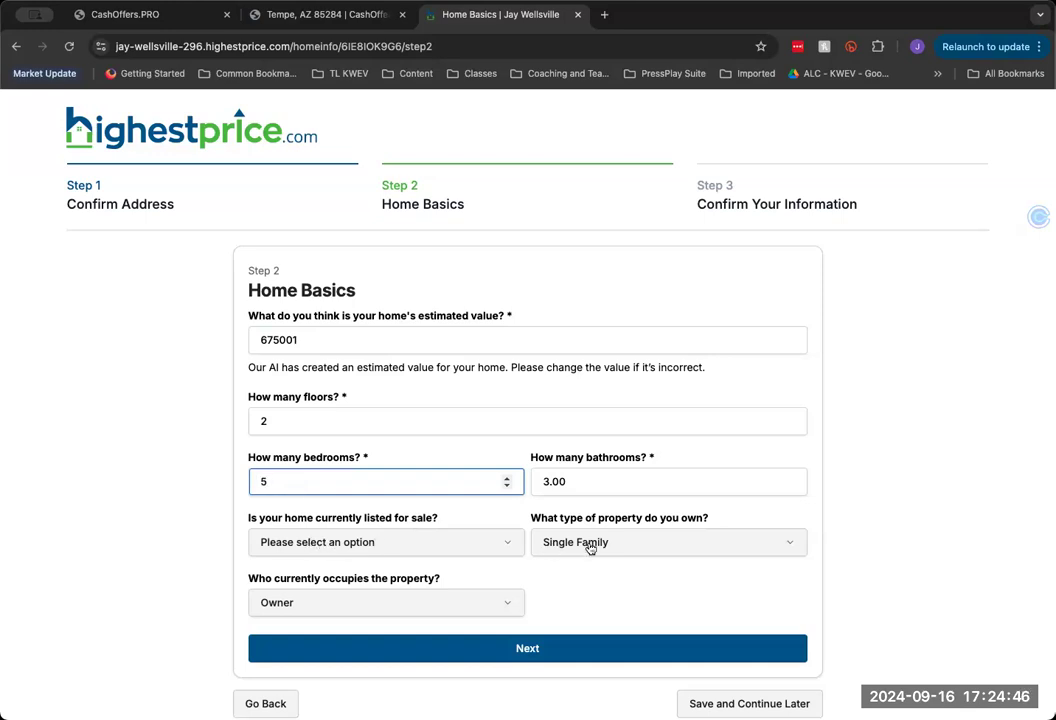
pyautogui.click(524, 645)
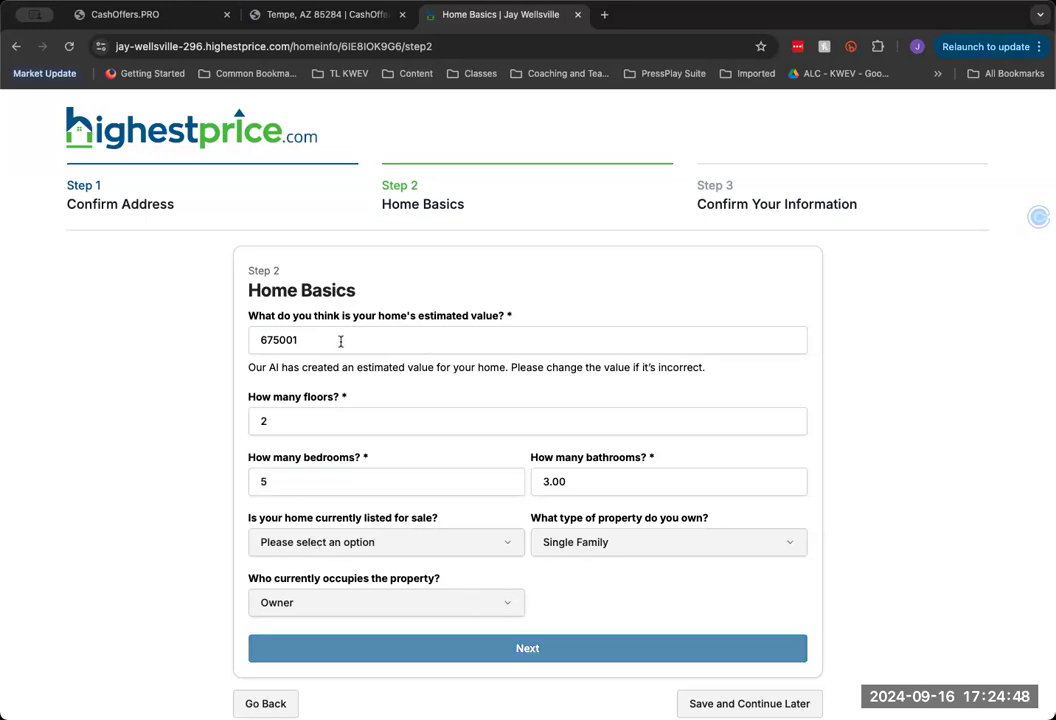
pyautogui.click(340, 341)
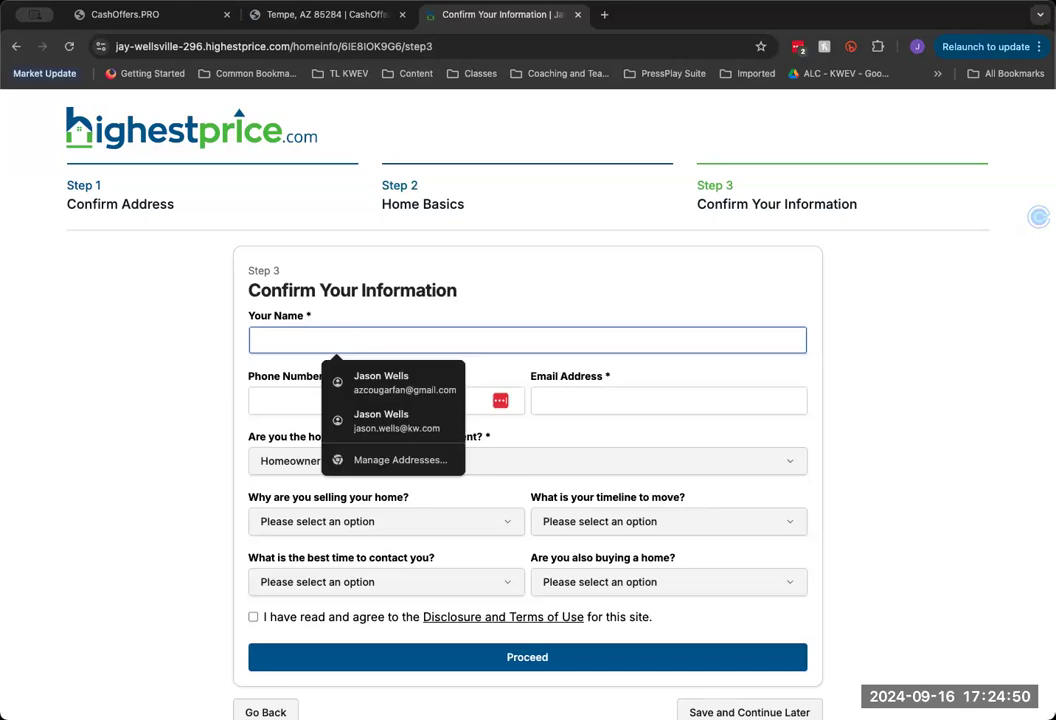
# Fill in the seller's name, phone number and e-mail address
pyautogui.write('Ima Overit')
pyautogui.click(378, 380)
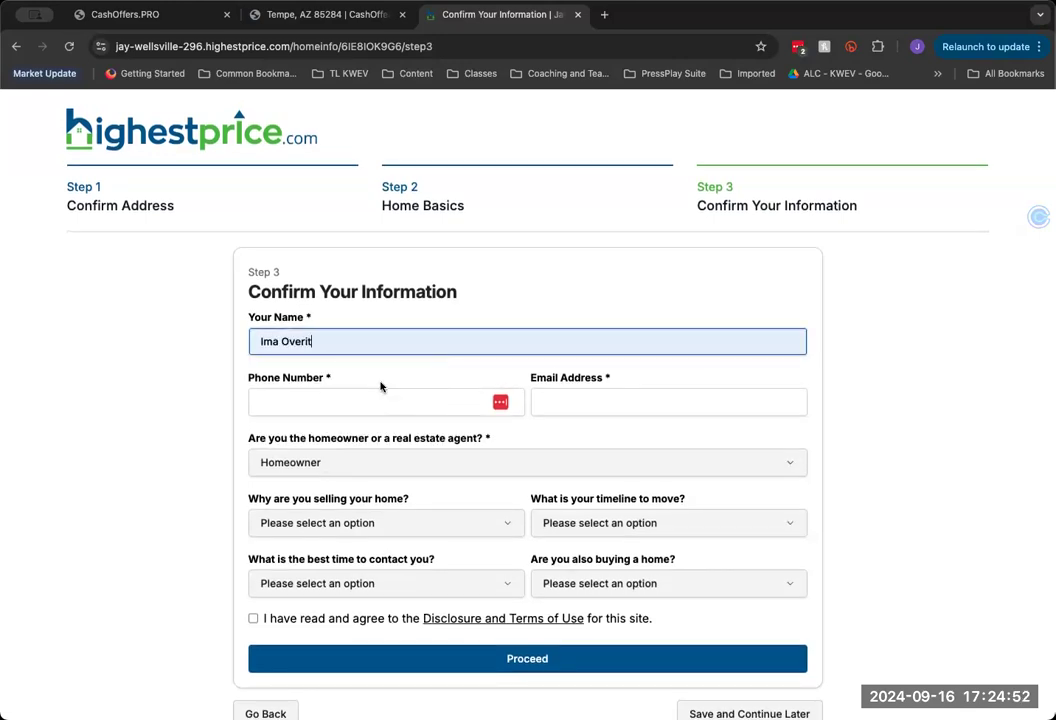
pyautogui.click(335, 400)
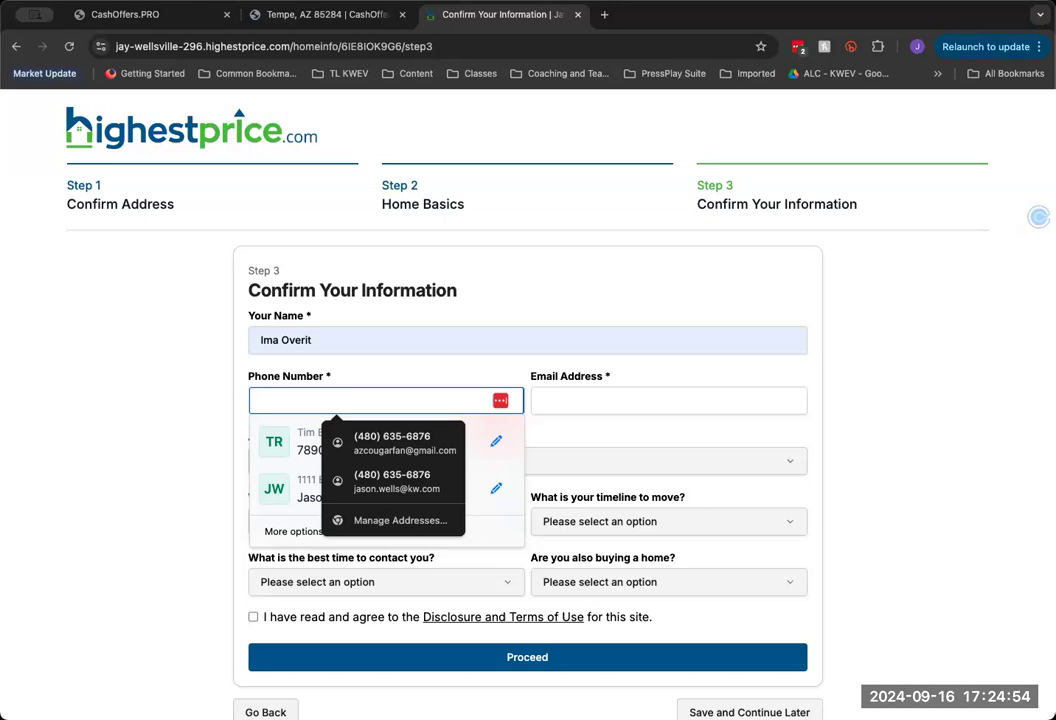
pyautogui.write('555444')
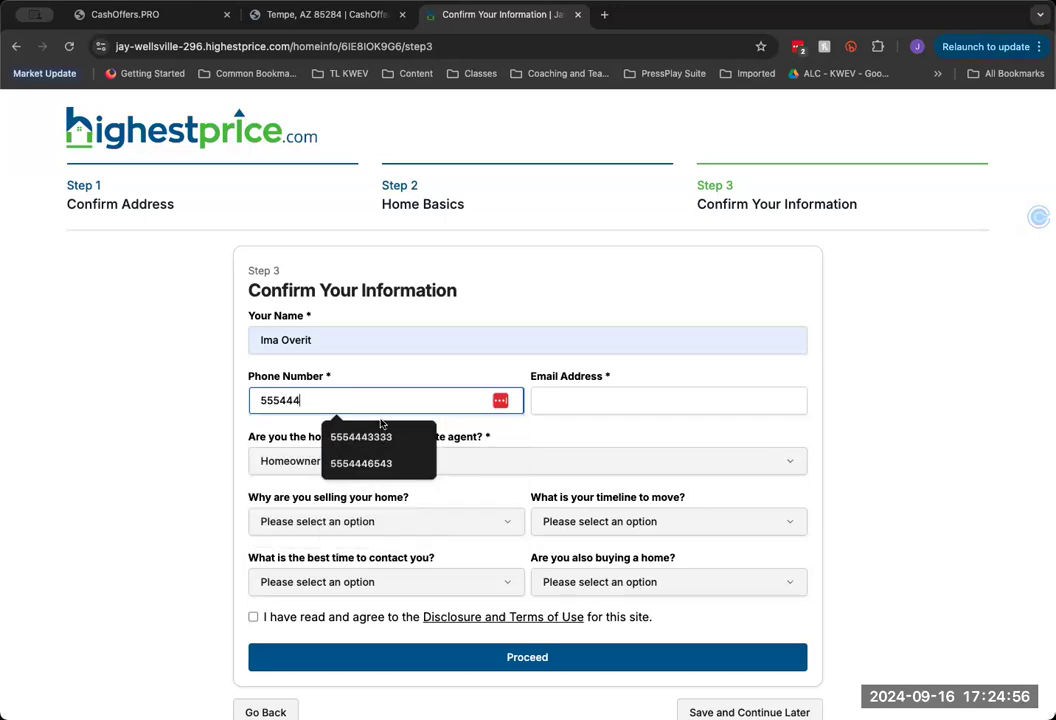
pyautogui.click(370, 437)
pyautogui.click(572, 405)
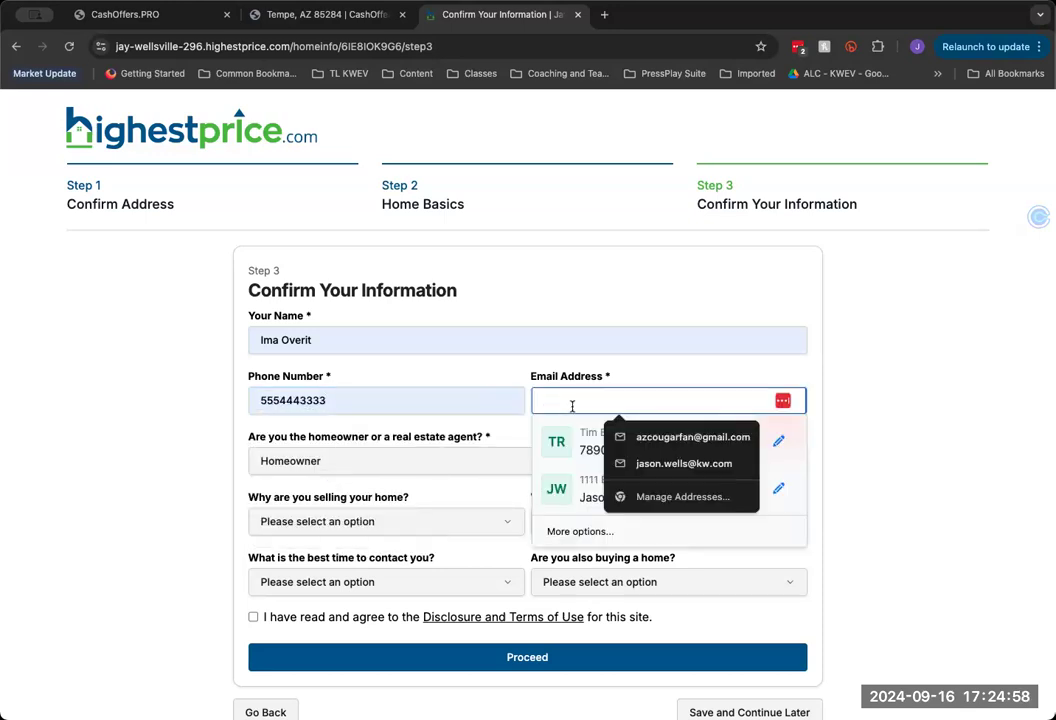
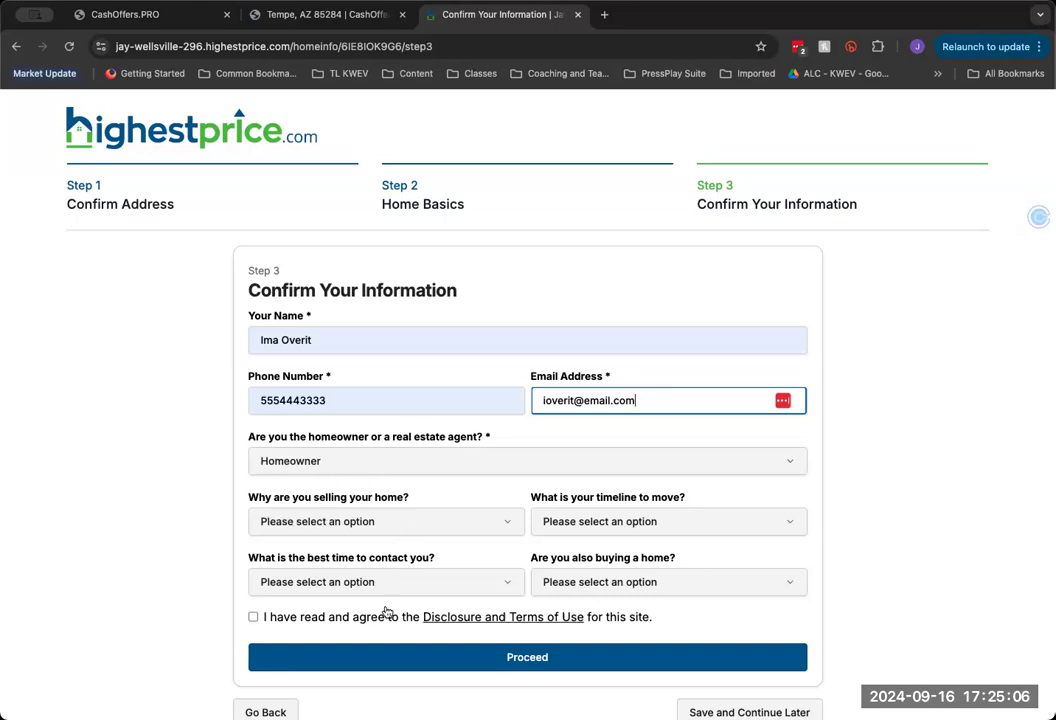
# Choose Job Relocation, 4-6 Weeks, Evening and Yes to also buying, accept terms, and submit
pyautogui.click(490, 521)
pyautogui.click(530, 596)
pyautogui.click(626, 521)
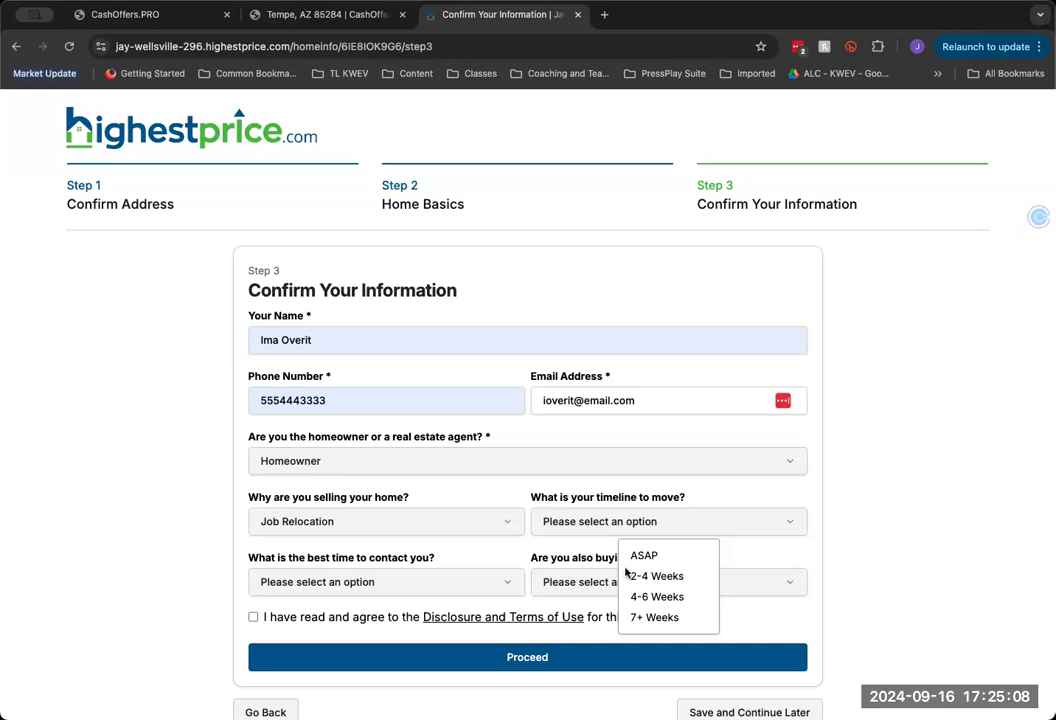
pyautogui.click(654, 598)
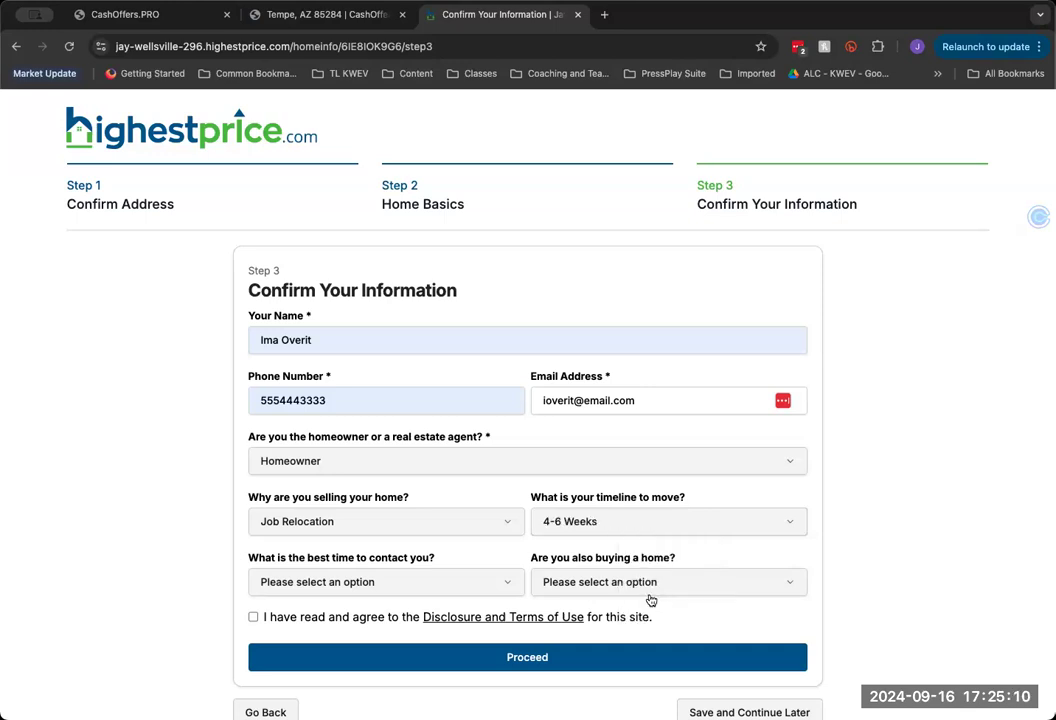
pyautogui.click(337, 591)
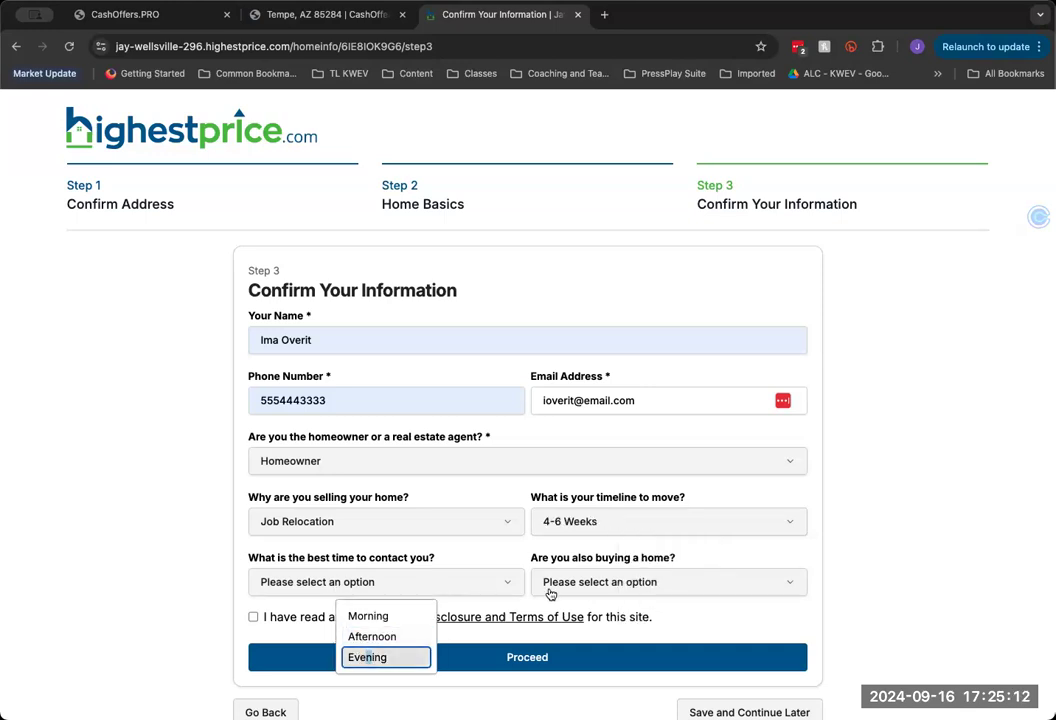
pyautogui.click(435, 658)
pyautogui.click(573, 583)
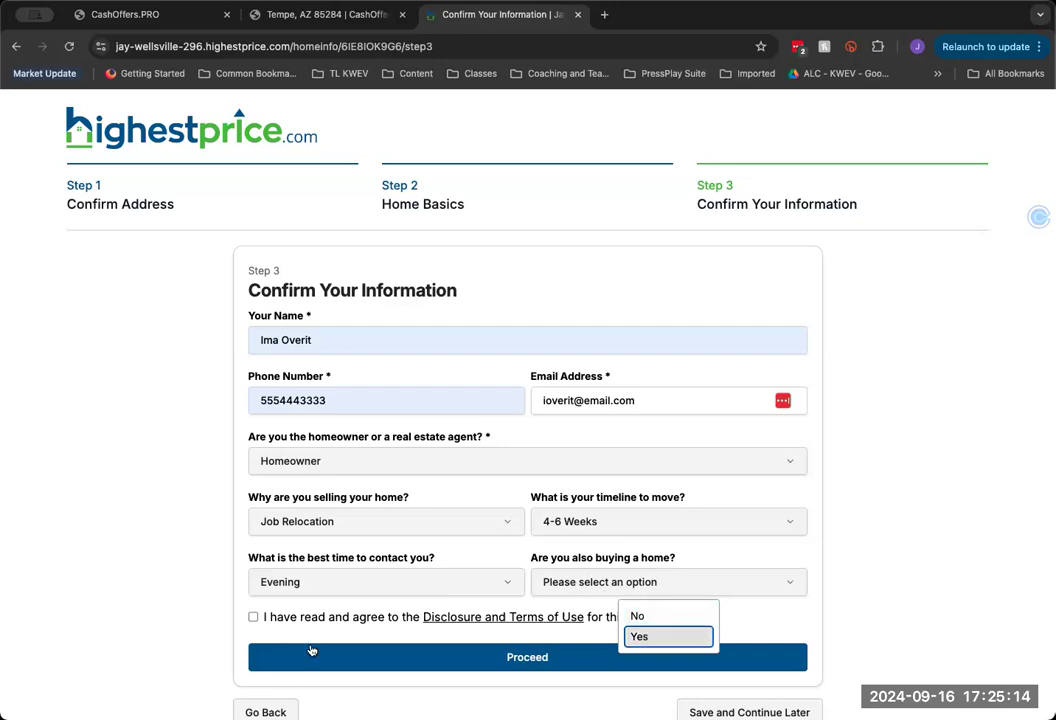
pyautogui.click(636, 635)
pyautogui.click(253, 617)
pyautogui.click(480, 660)
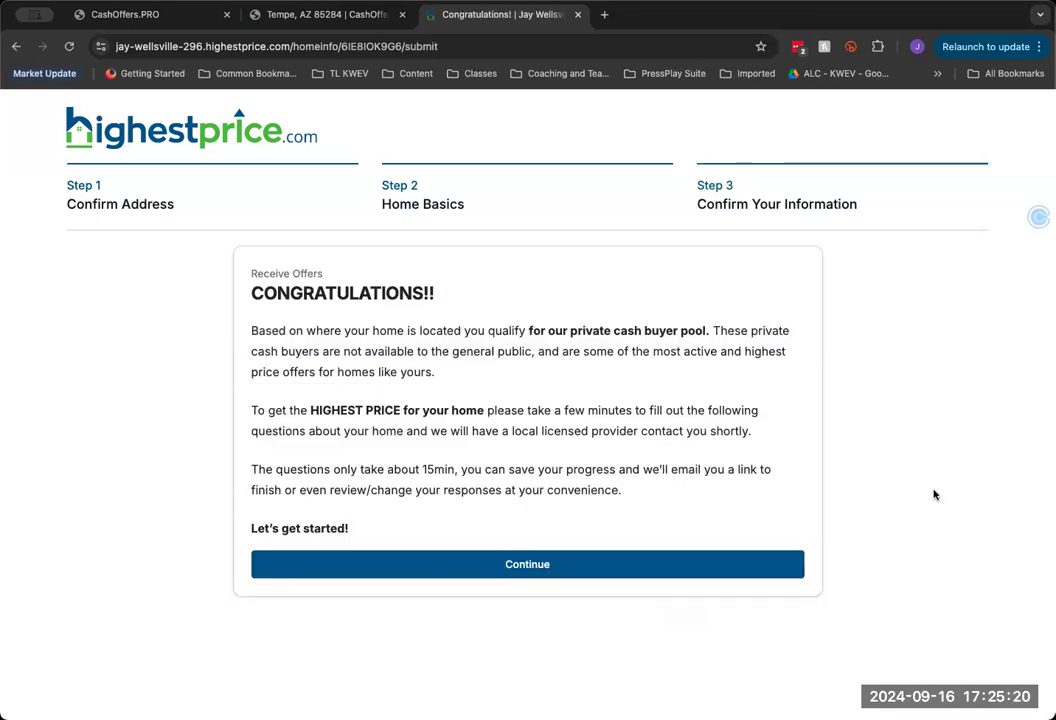
pyautogui.click(130, 14)
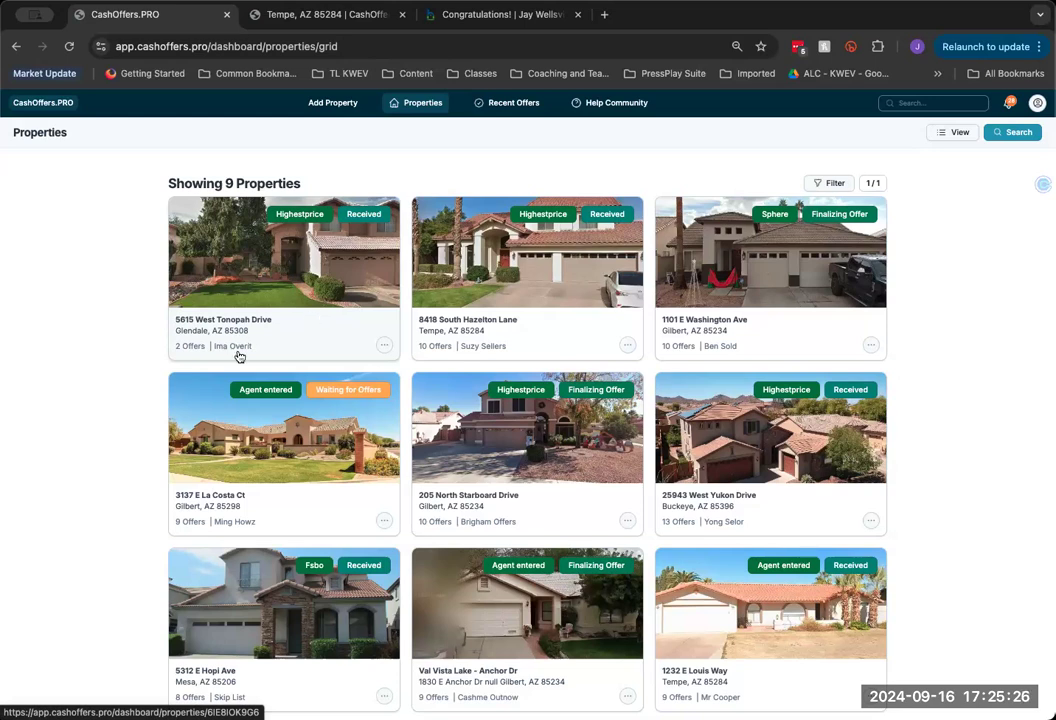
pyautogui.click(236, 225)
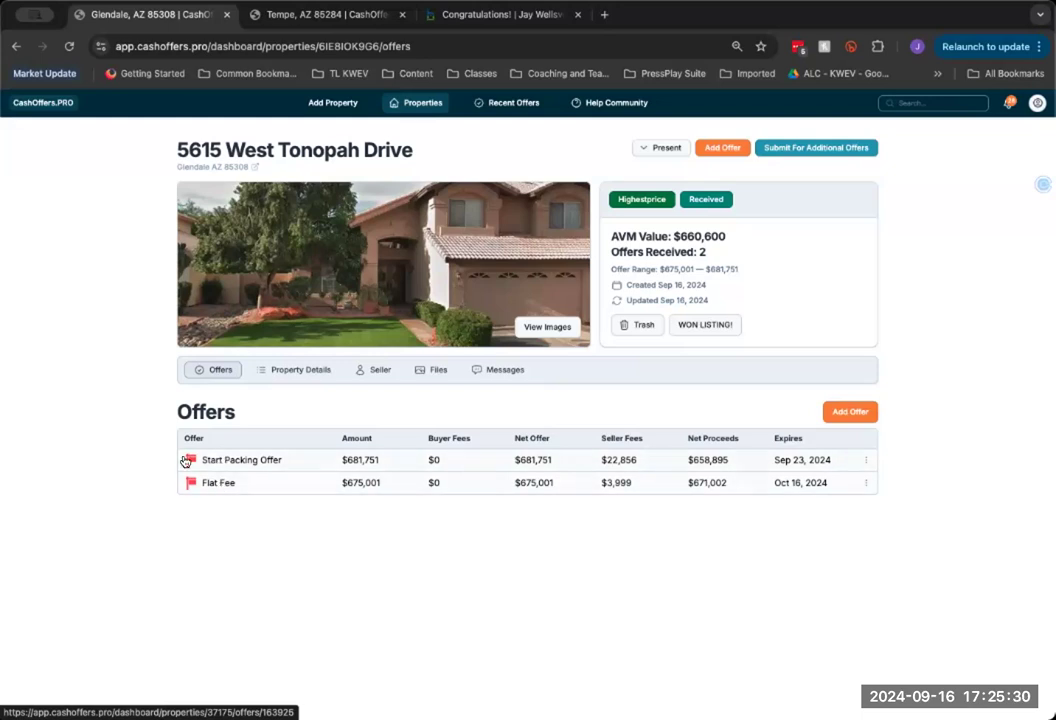
pyautogui.click(275, 459)
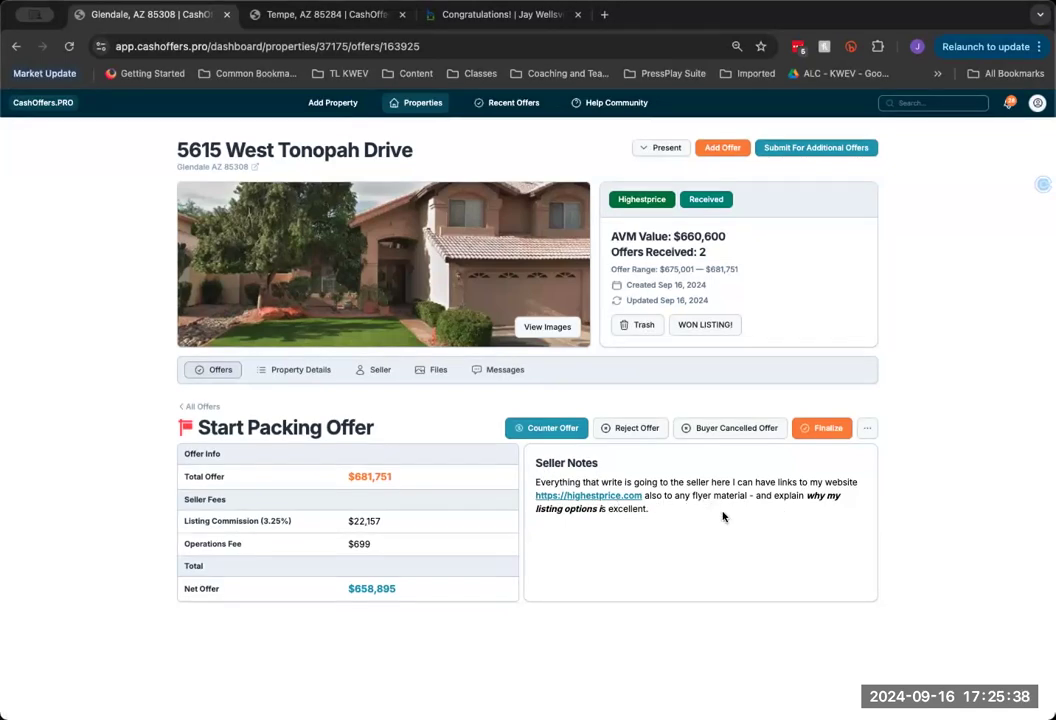
pyautogui.click(211, 372)
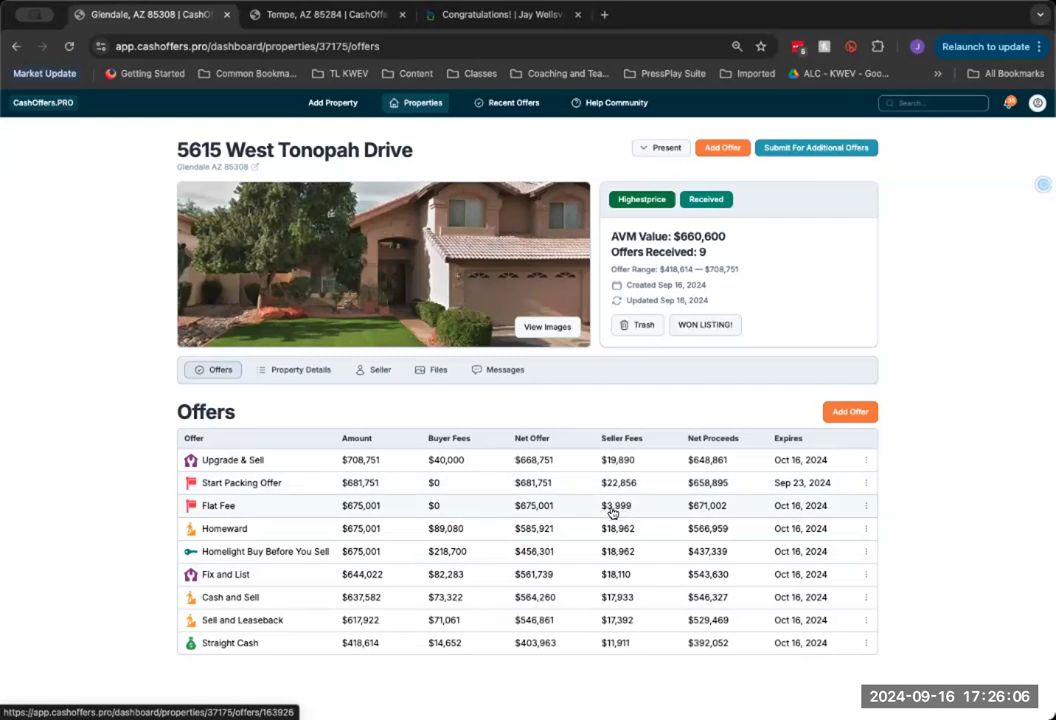
# Review the Upgrade & Sell offer's seller fee amounts, then return to the offers list
pyautogui.click(616, 462)
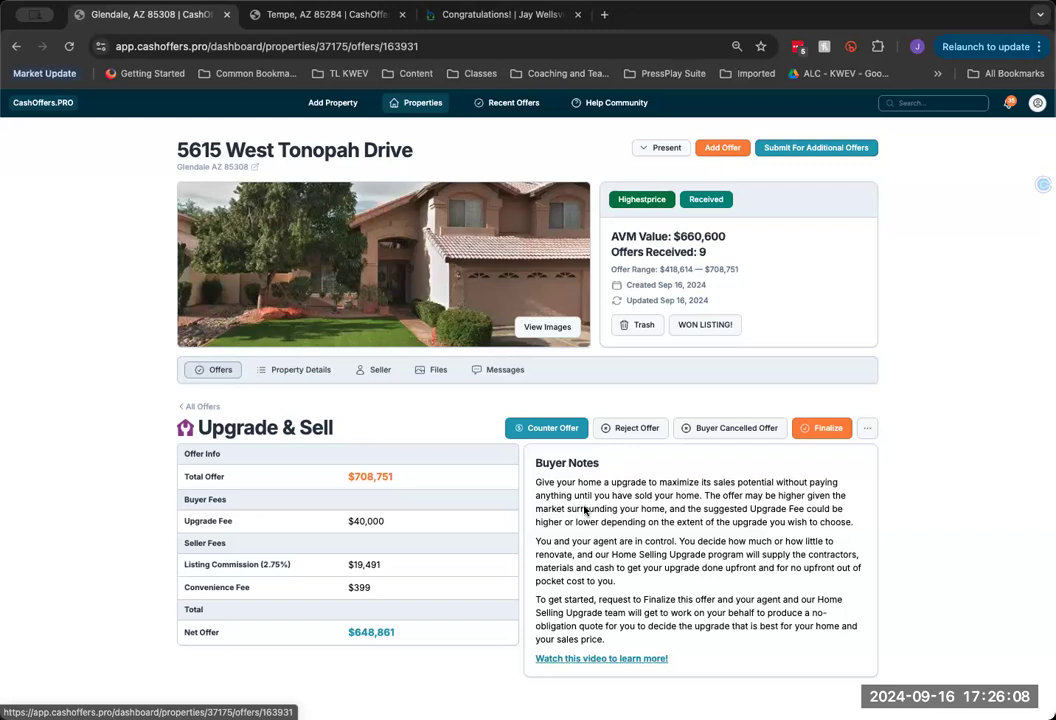
pyautogui.click(316, 593)
pyautogui.moveTo(342, 568); pyautogui.dragTo(395, 587)
pyautogui.click(401, 589)
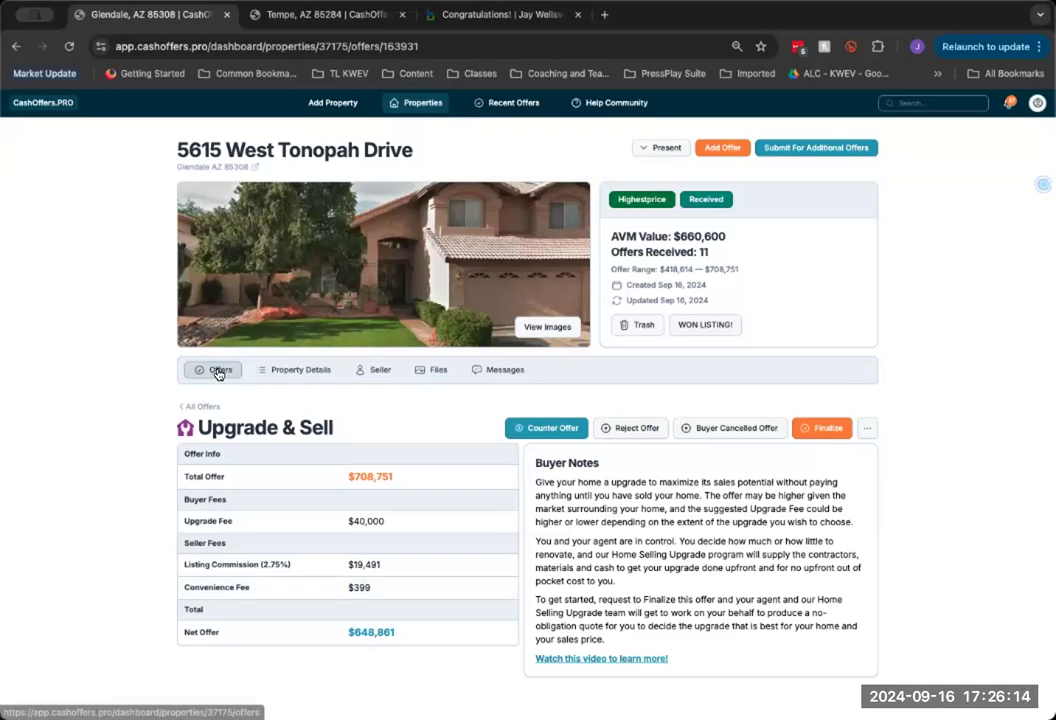
pyautogui.click(216, 370)
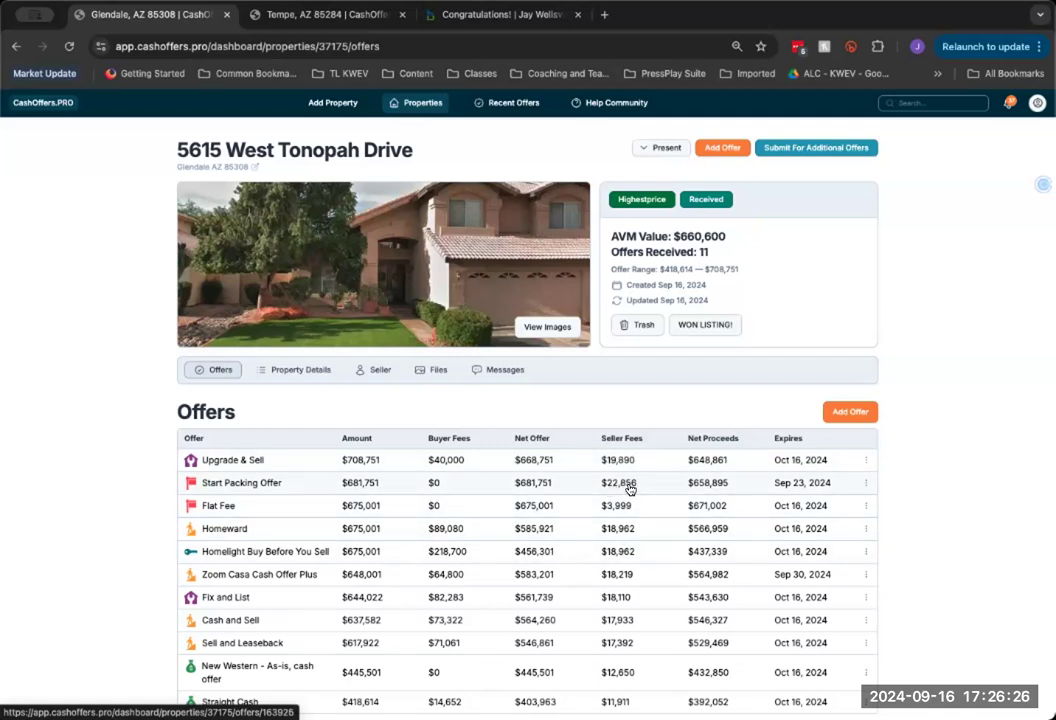
# Check Zoom Casa Cash Offer Plus's 2.75% Listing Commission of $17,820, then return to offers
pyautogui.scroll(-1, 630, 495)
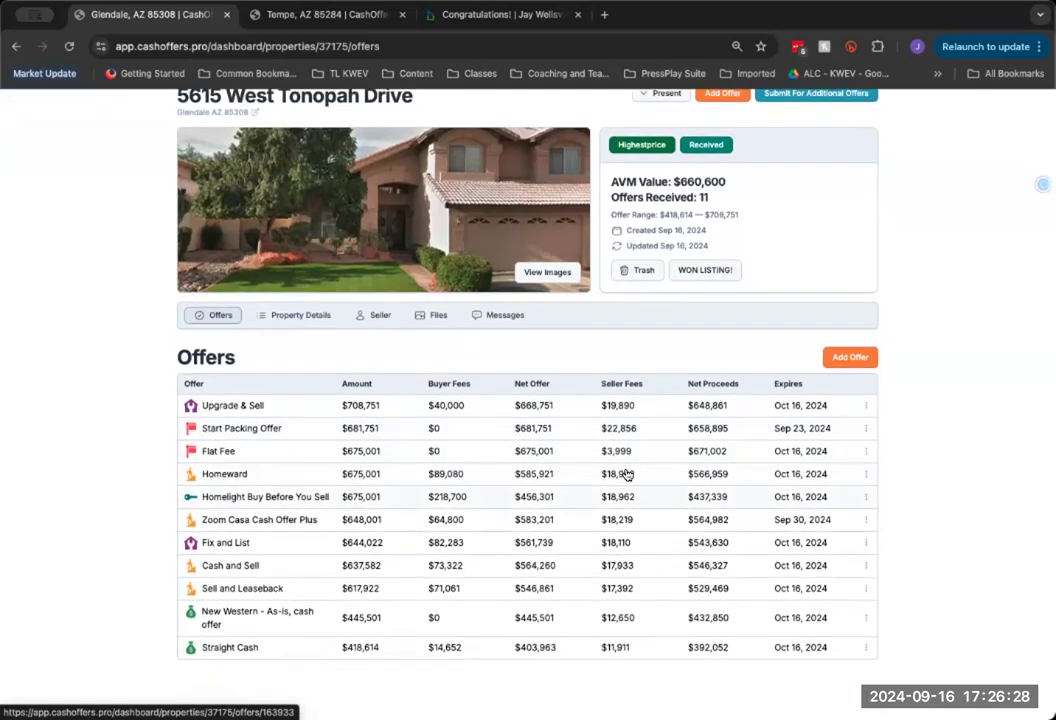
pyautogui.click(624, 522)
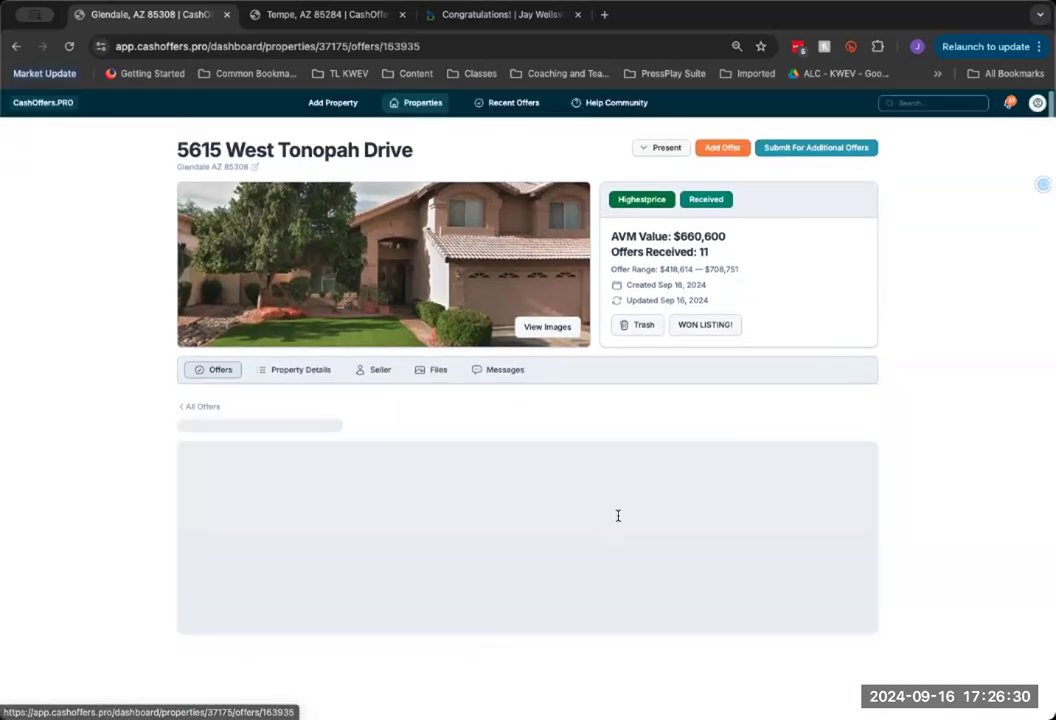
pyautogui.moveTo(186, 607); pyautogui.dragTo(405, 609)
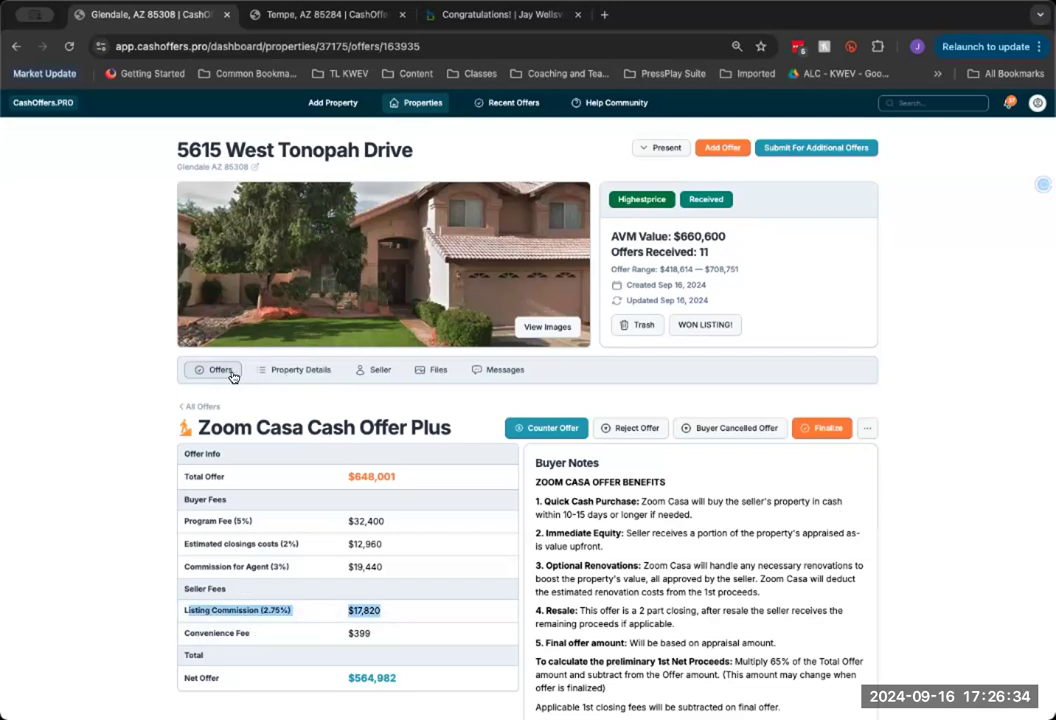
pyautogui.click(196, 372)
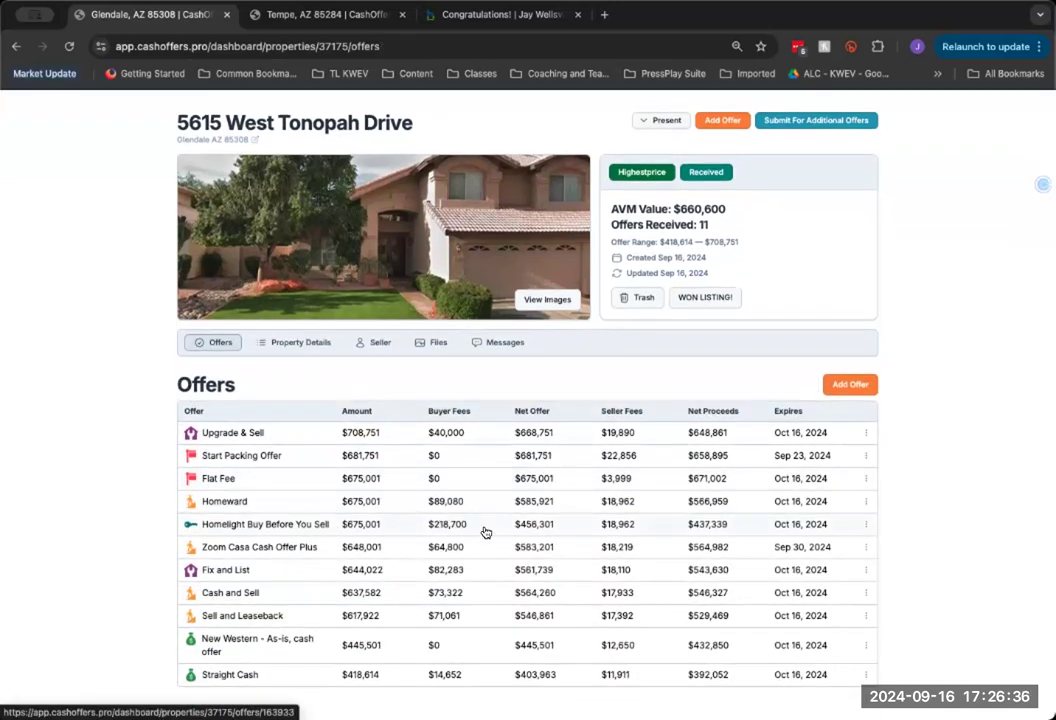
pyautogui.scroll(-1, 497, 530)
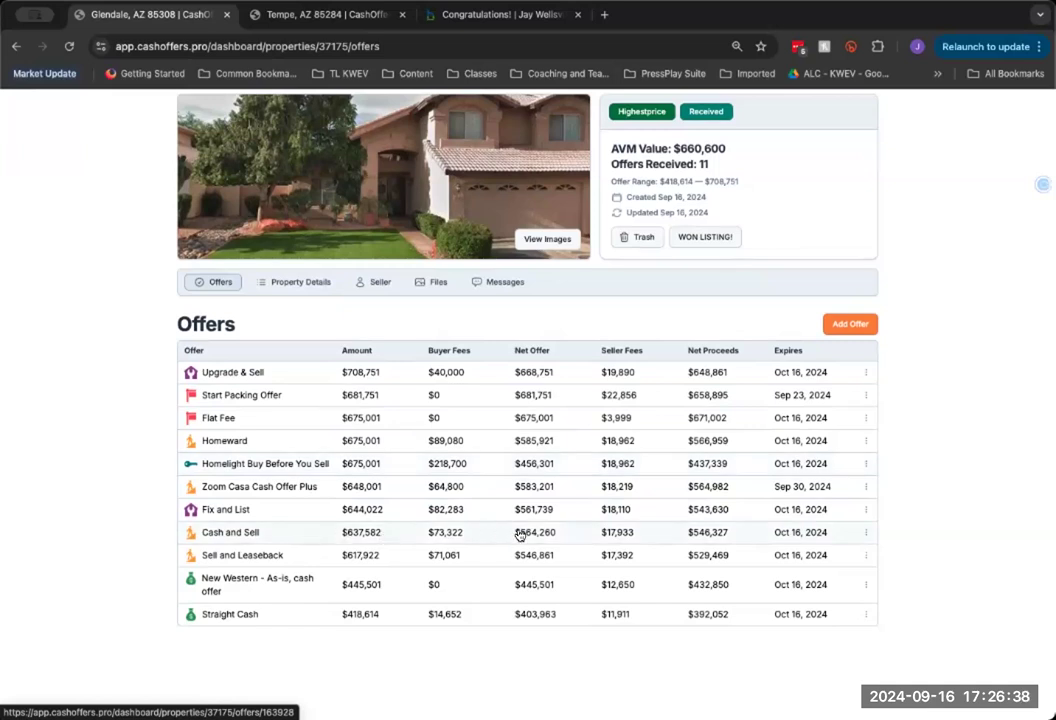
pyautogui.click(866, 536)
# Change the Cash and Sell offer's Listing Commission from 2.75% to 1% and update it
pyautogui.click(853, 640)
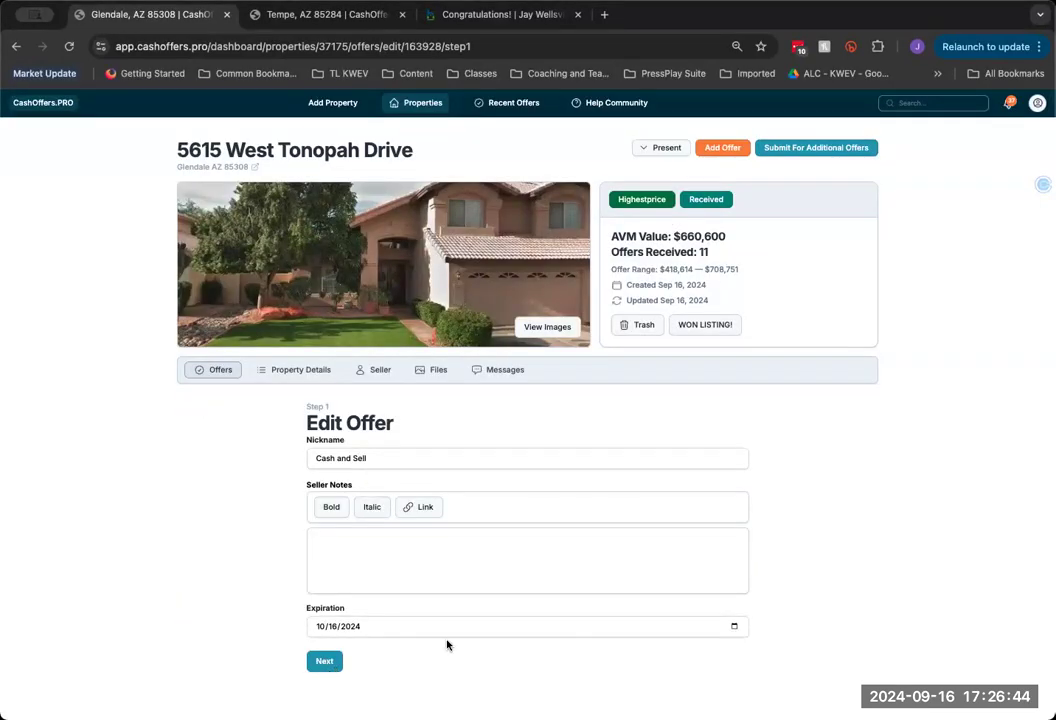
pyautogui.scroll(-2, 558, 590)
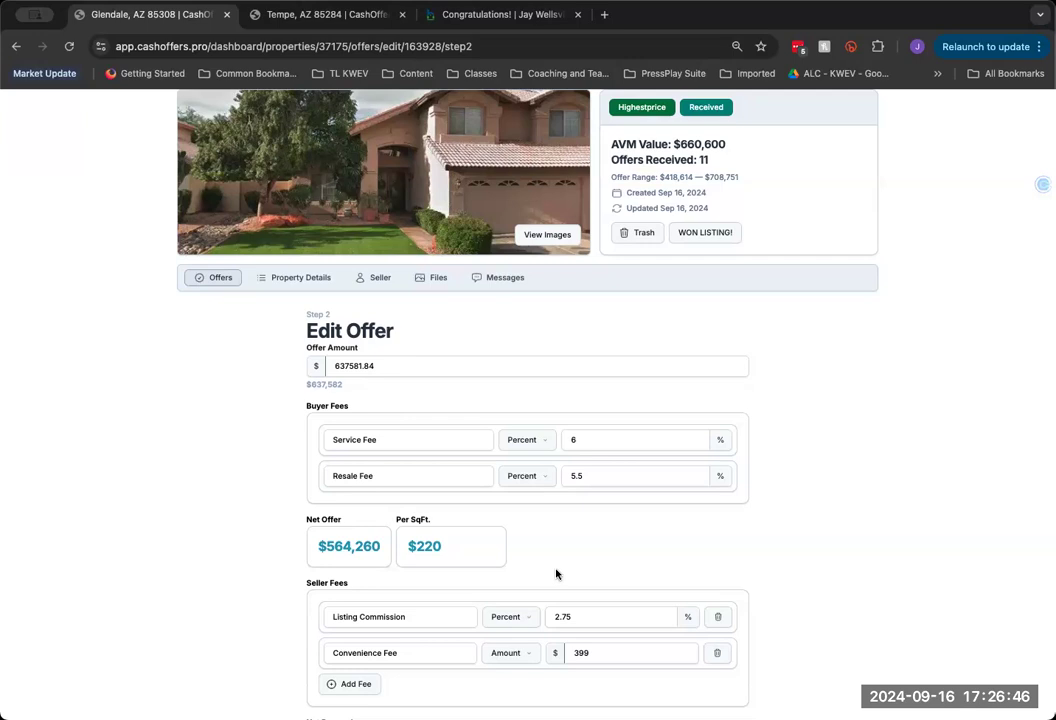
pyautogui.scroll(-4, 556, 573)
pyautogui.click(585, 437)
pyautogui.press('BackSpace')
pyautogui.press('BackSpace')
pyautogui.press('BackSpace')
pyautogui.press('BackSpace')
pyautogui.write('1')
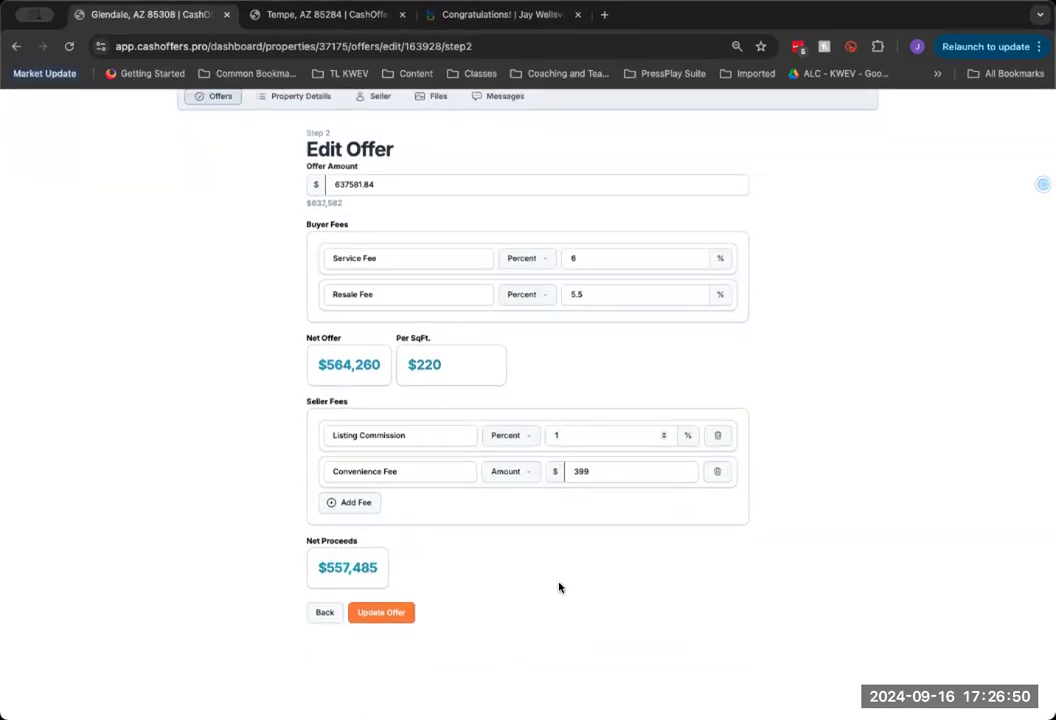
pyautogui.click(381, 612)
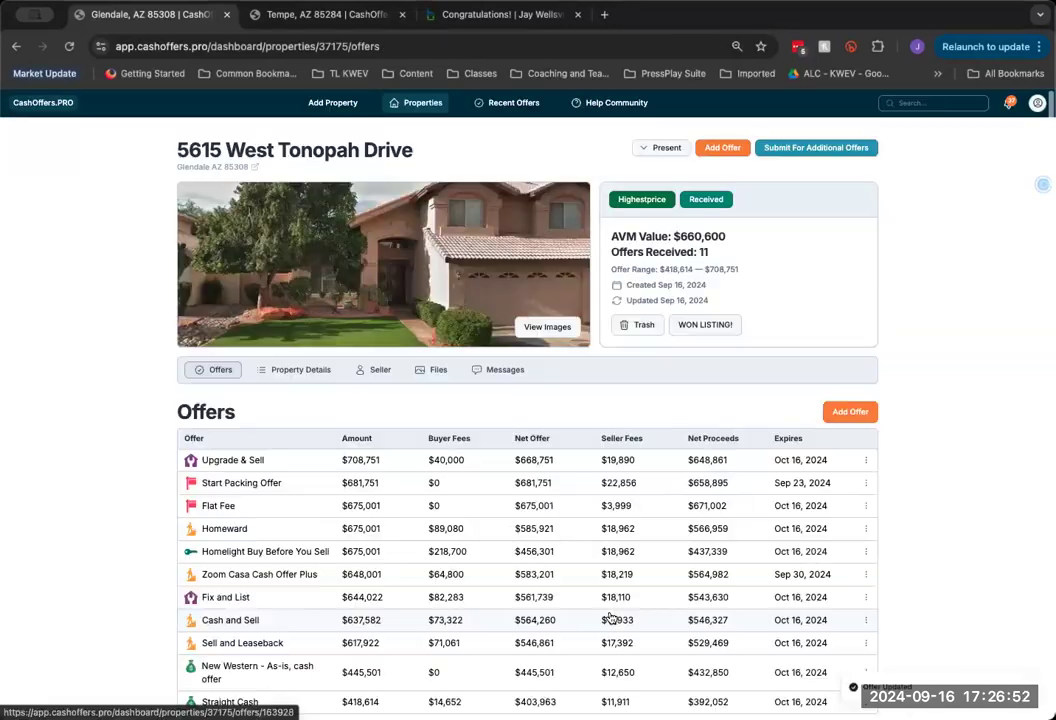
pyautogui.scroll(-1, 608, 600)
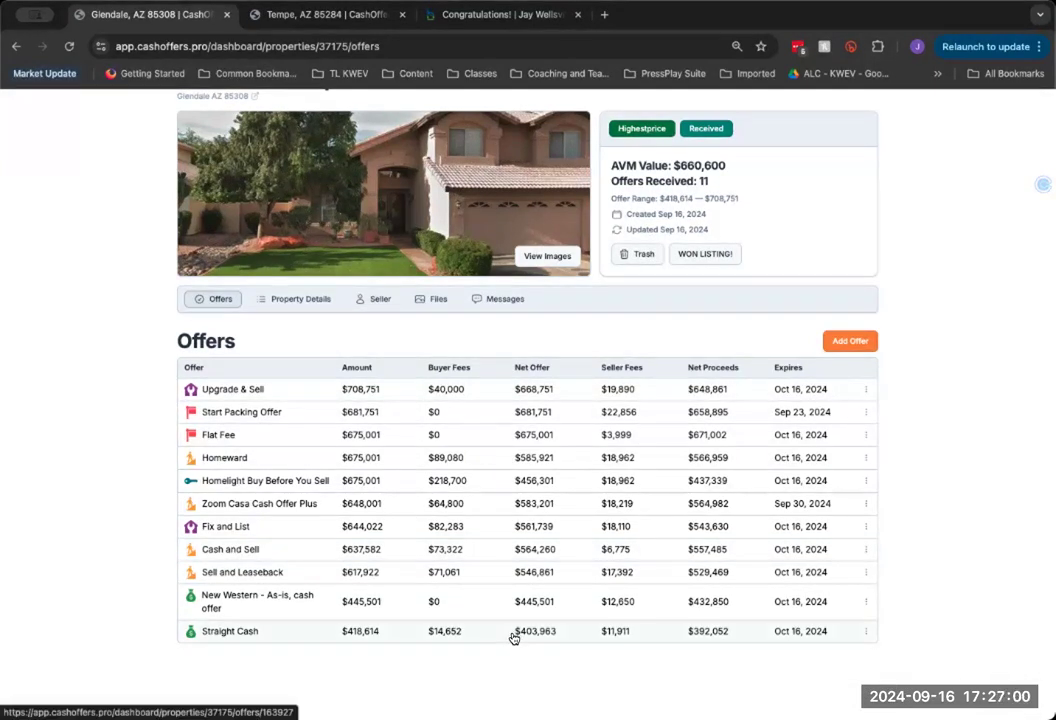
pyautogui.scroll(1, 510, 630)
pyautogui.scroll(-1, 510, 620)
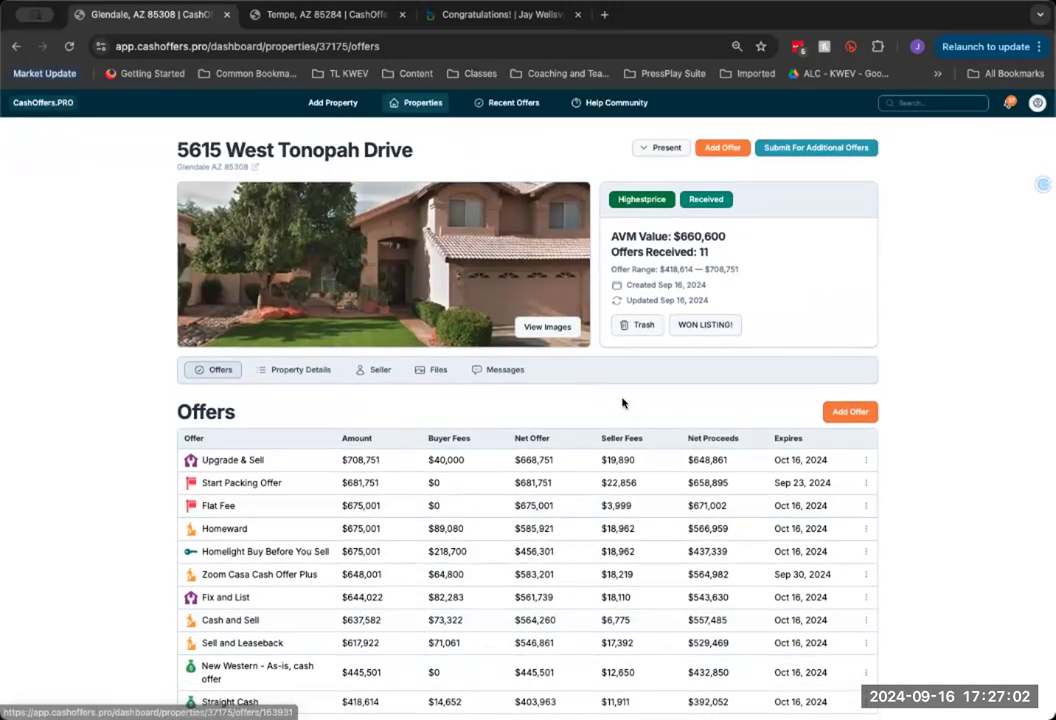
# Review Offer Settings and the custom seller fees without changes, then return to the nine-property grid
pyautogui.click(1037, 102)
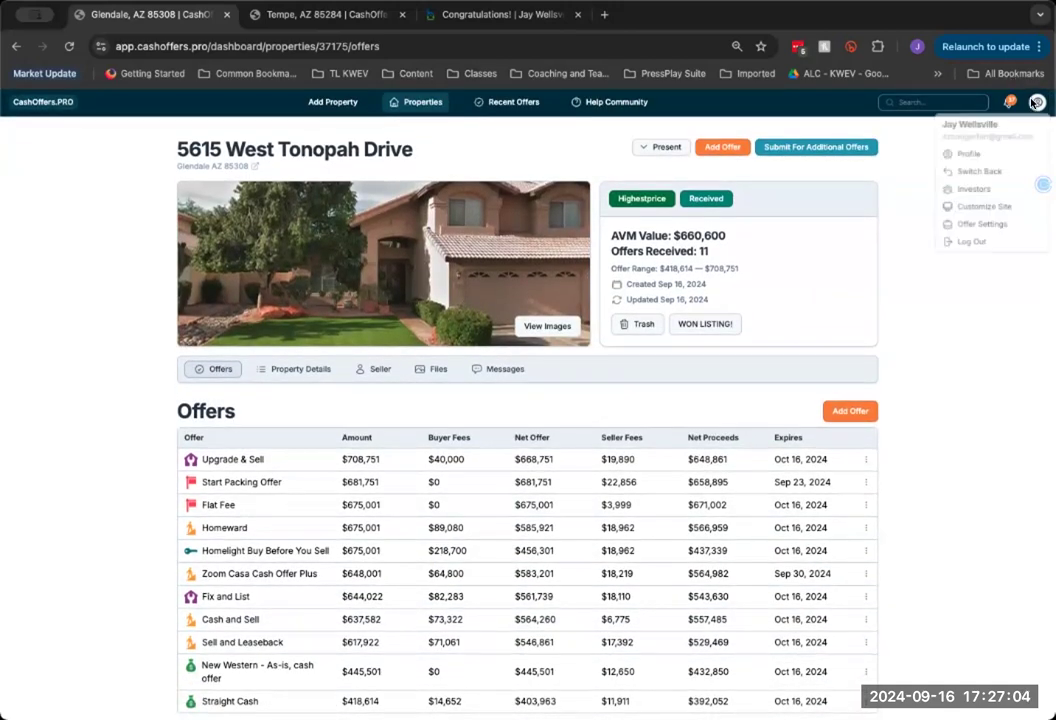
pyautogui.click(977, 228)
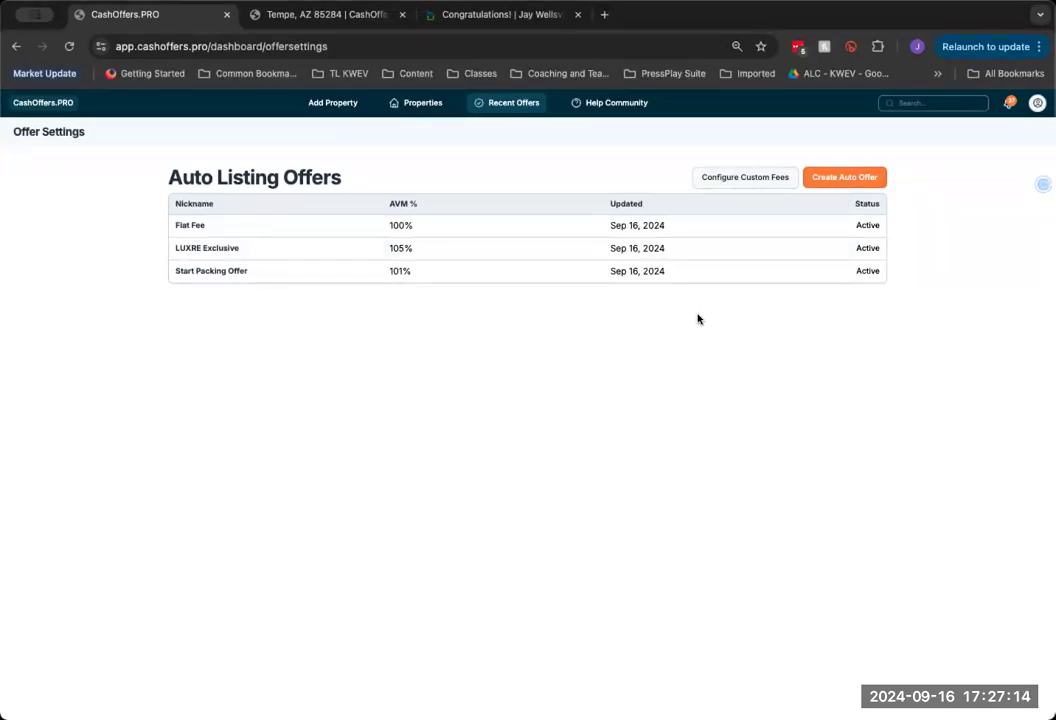
pyautogui.click(745, 180)
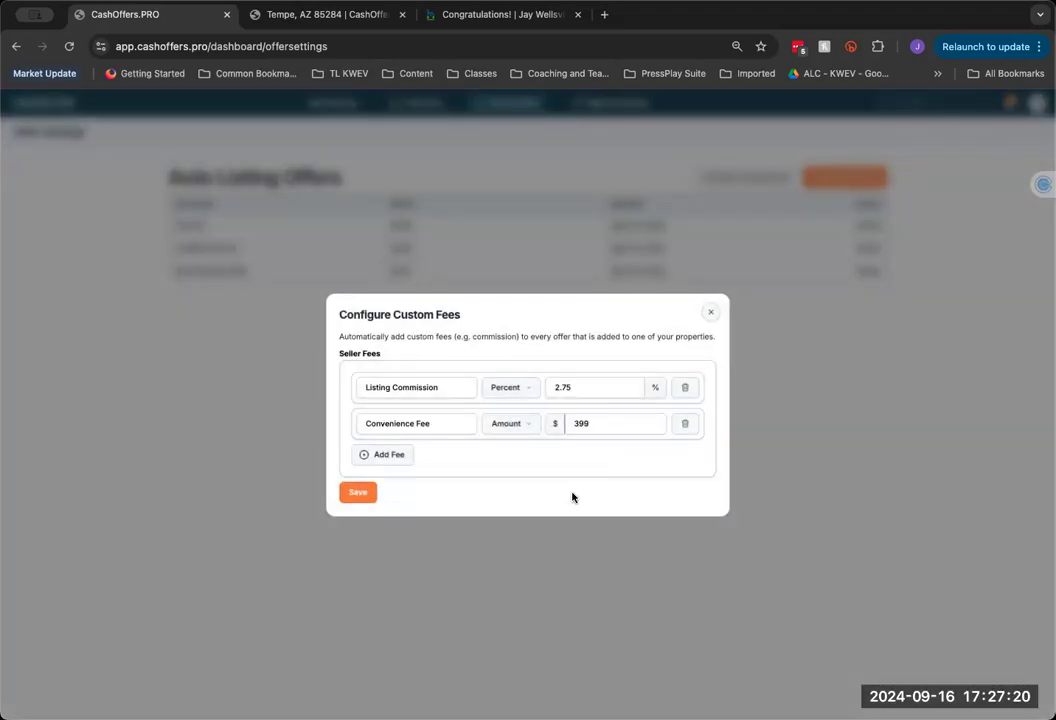
pyautogui.click(710, 317)
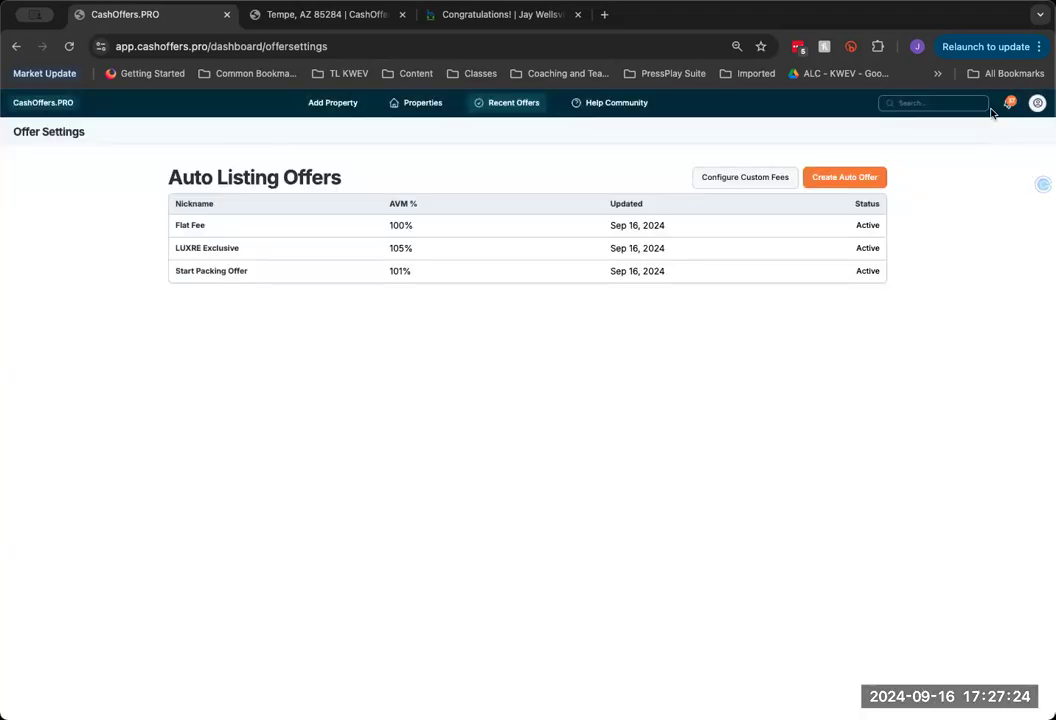
pyautogui.click(410, 103)
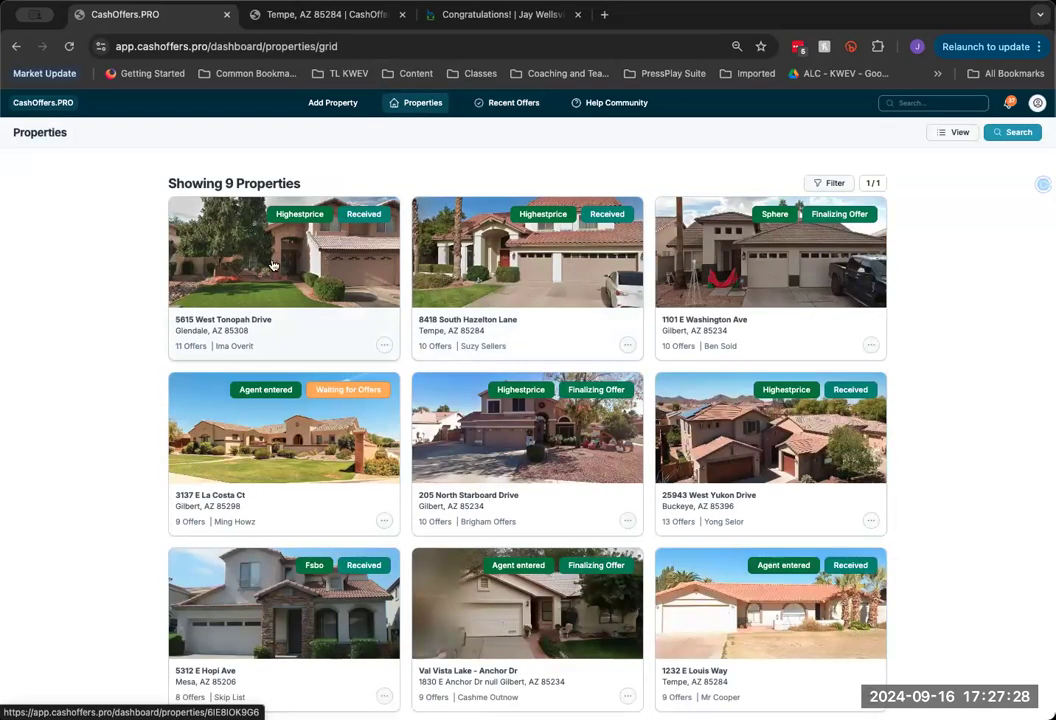
pyautogui.click(1037, 103)
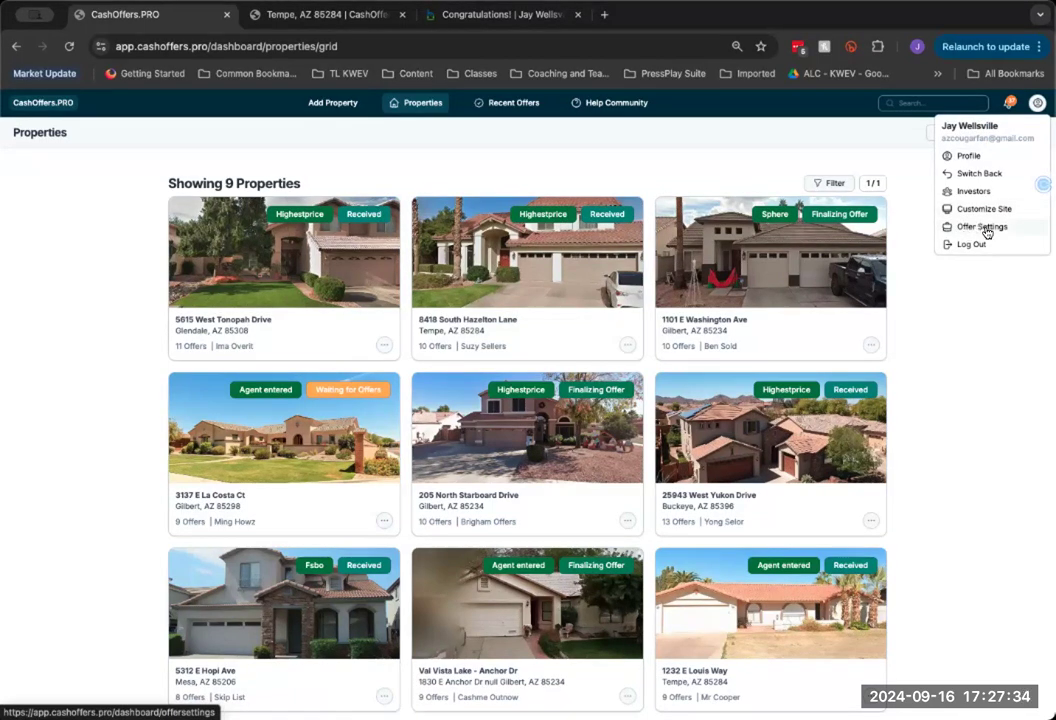
pyautogui.click(942, 412)
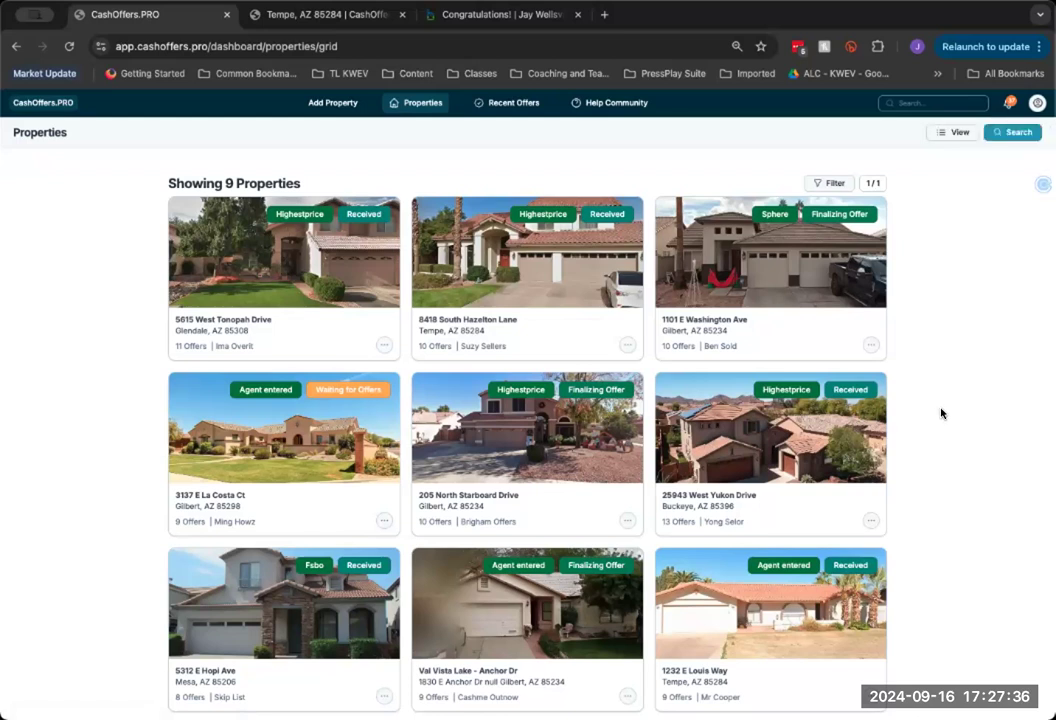
pyautogui.click(252, 266)
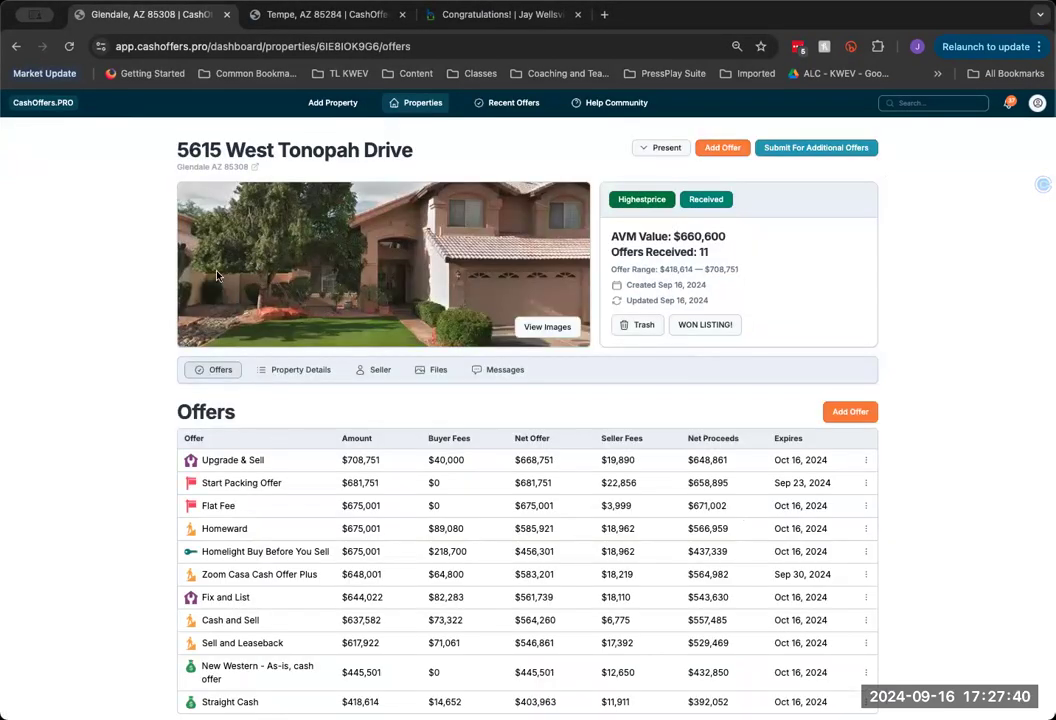
pyautogui.click(16, 46)
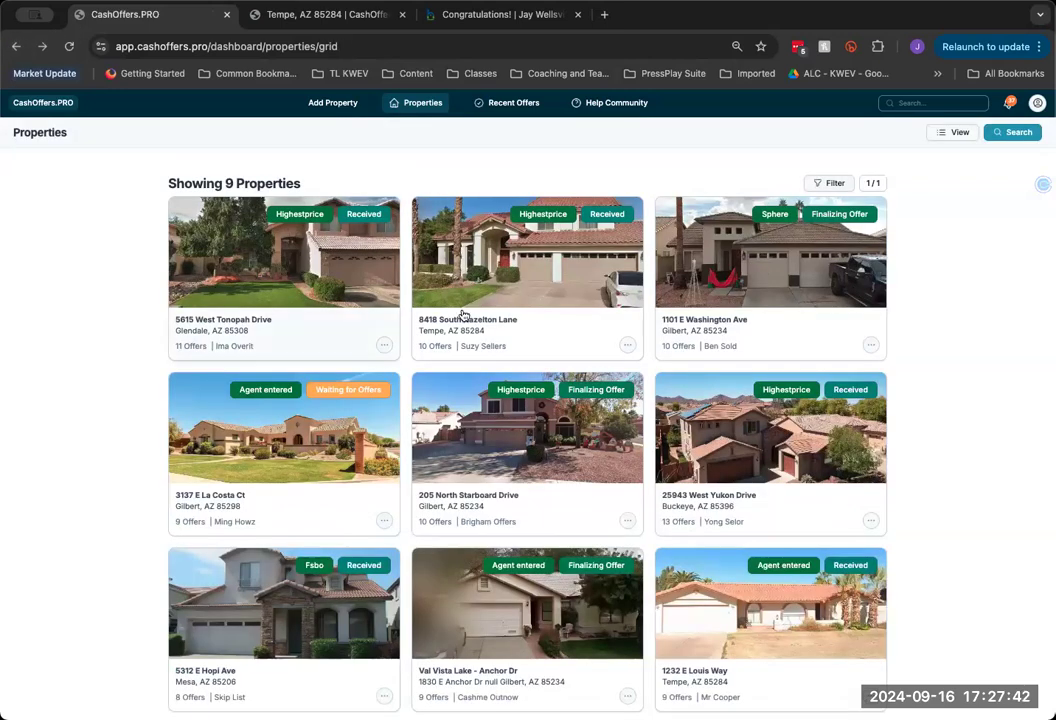
pyautogui.click(521, 287)
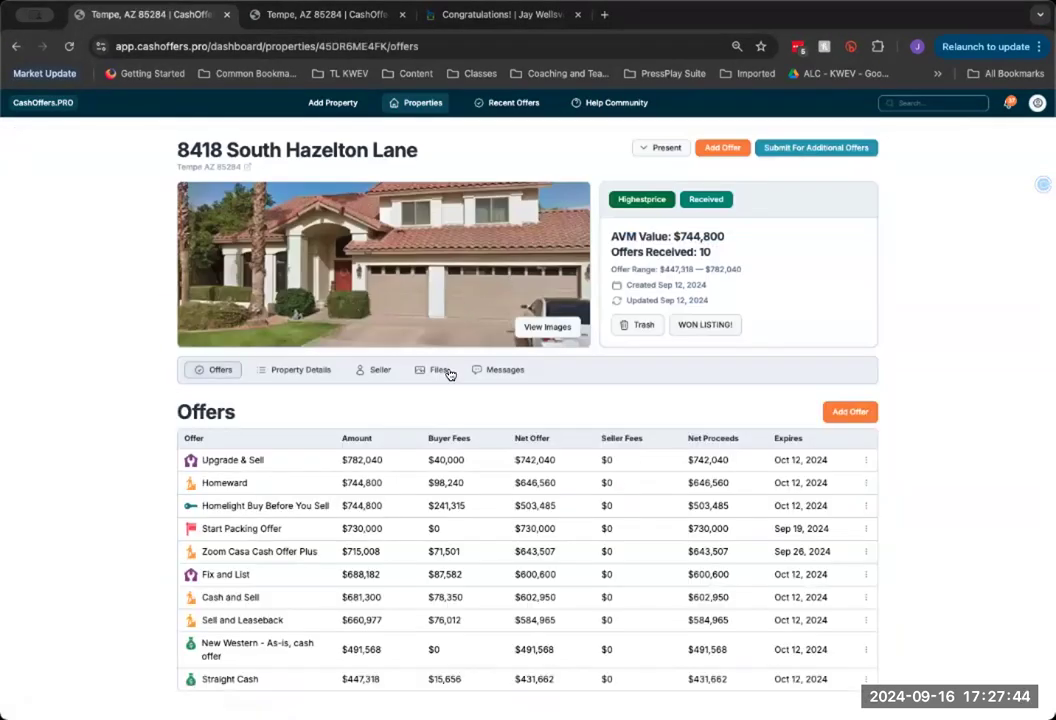
pyautogui.click(16, 46)
pyautogui.click(728, 328)
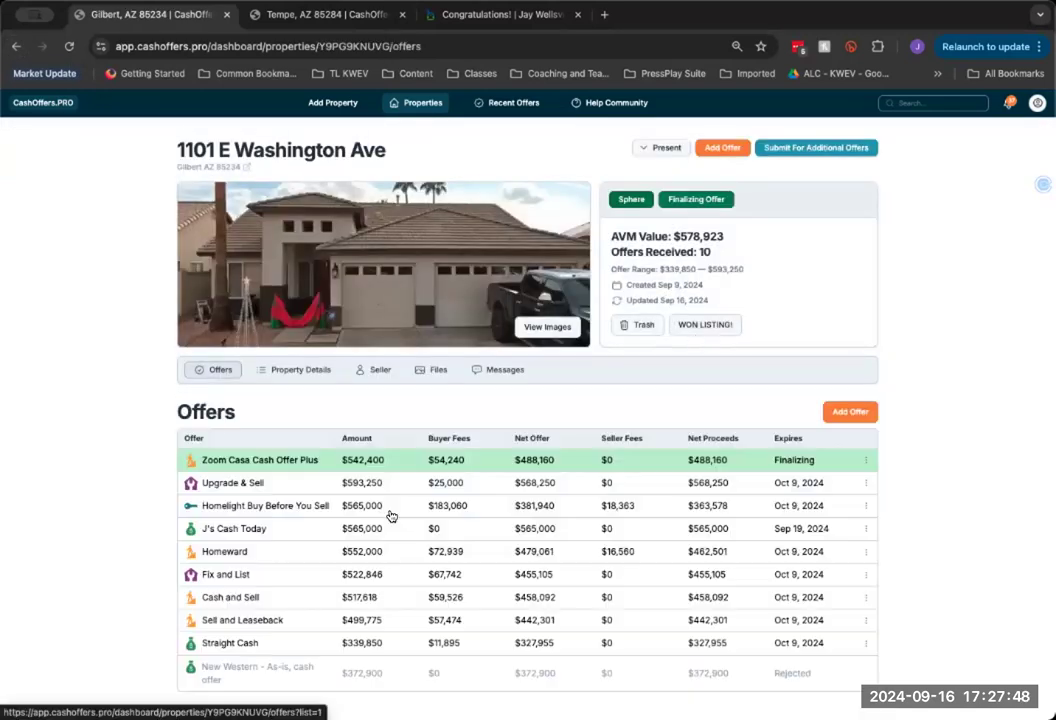
pyautogui.click(16, 46)
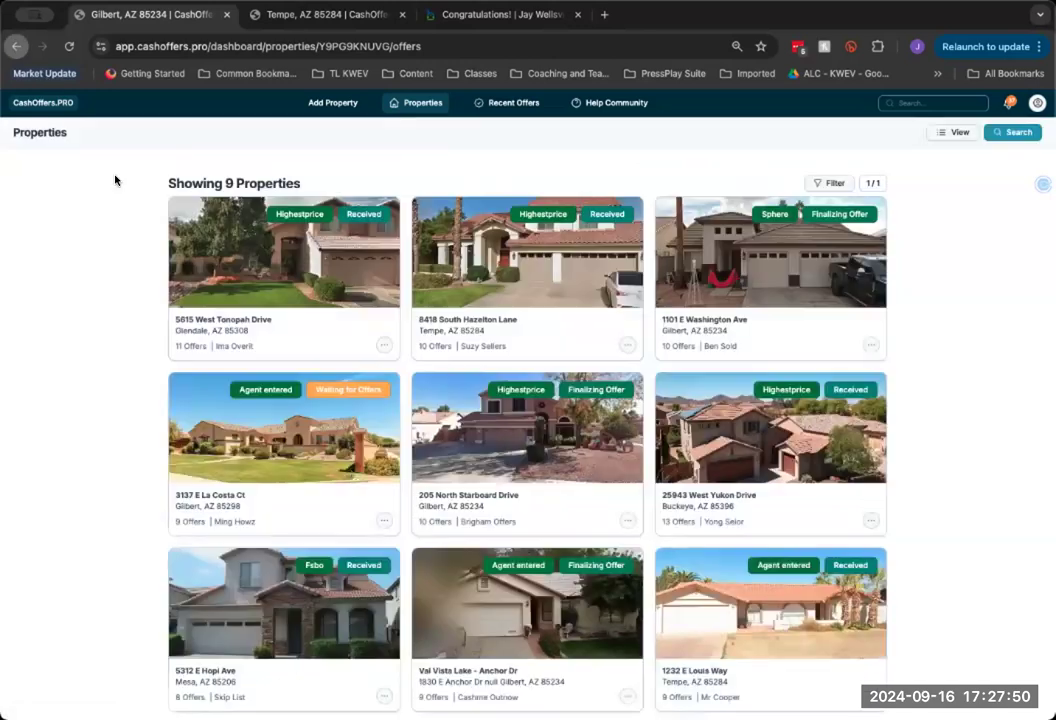